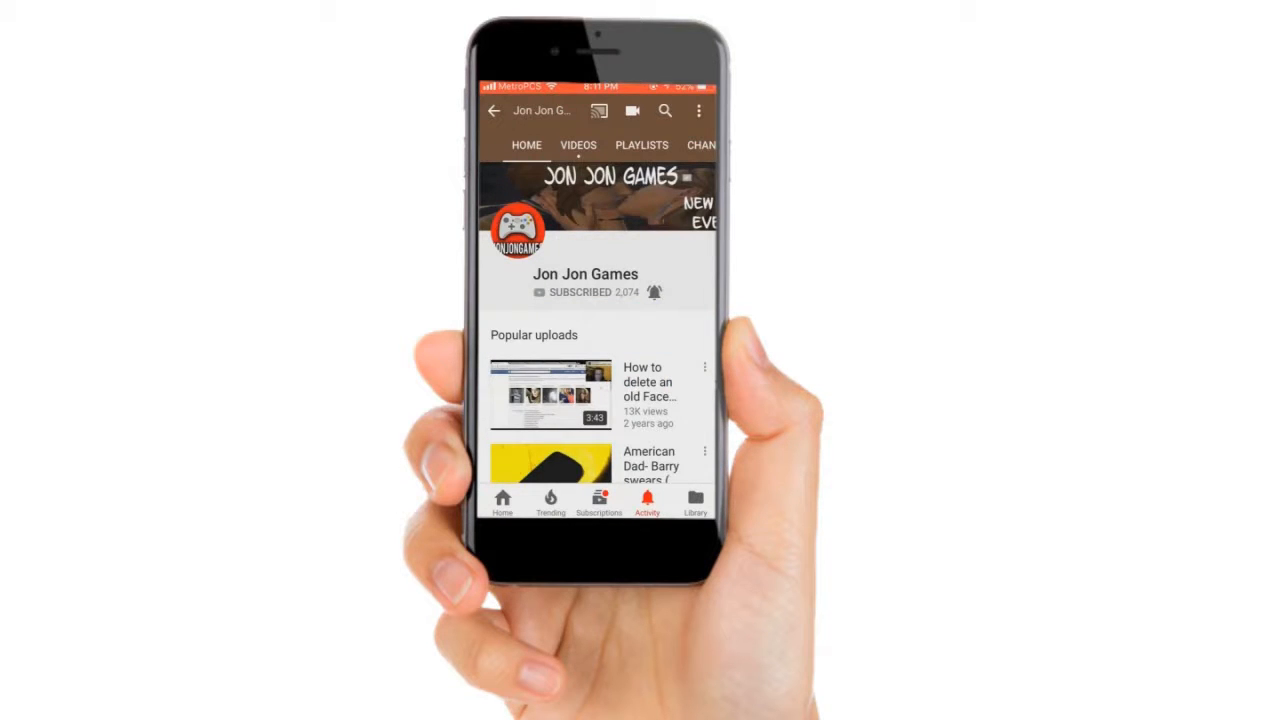
scroll(598, 340, down, 6)
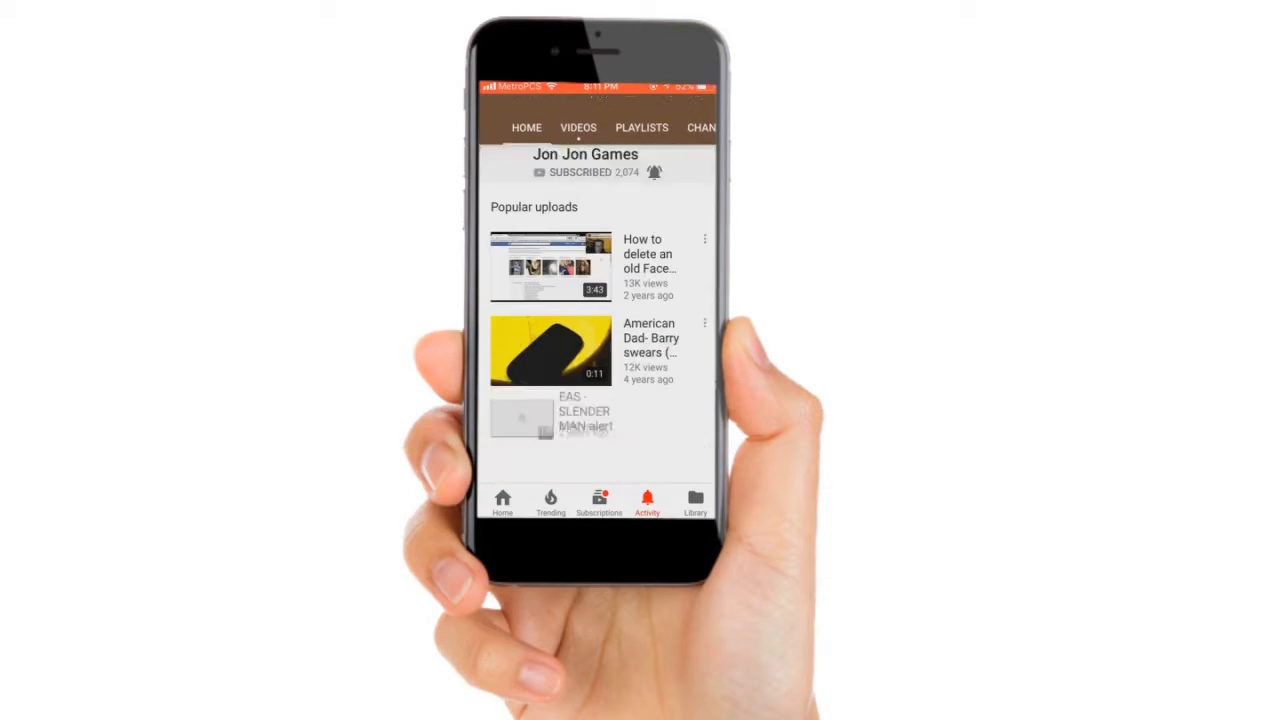
scroll(598, 340, up, 6)
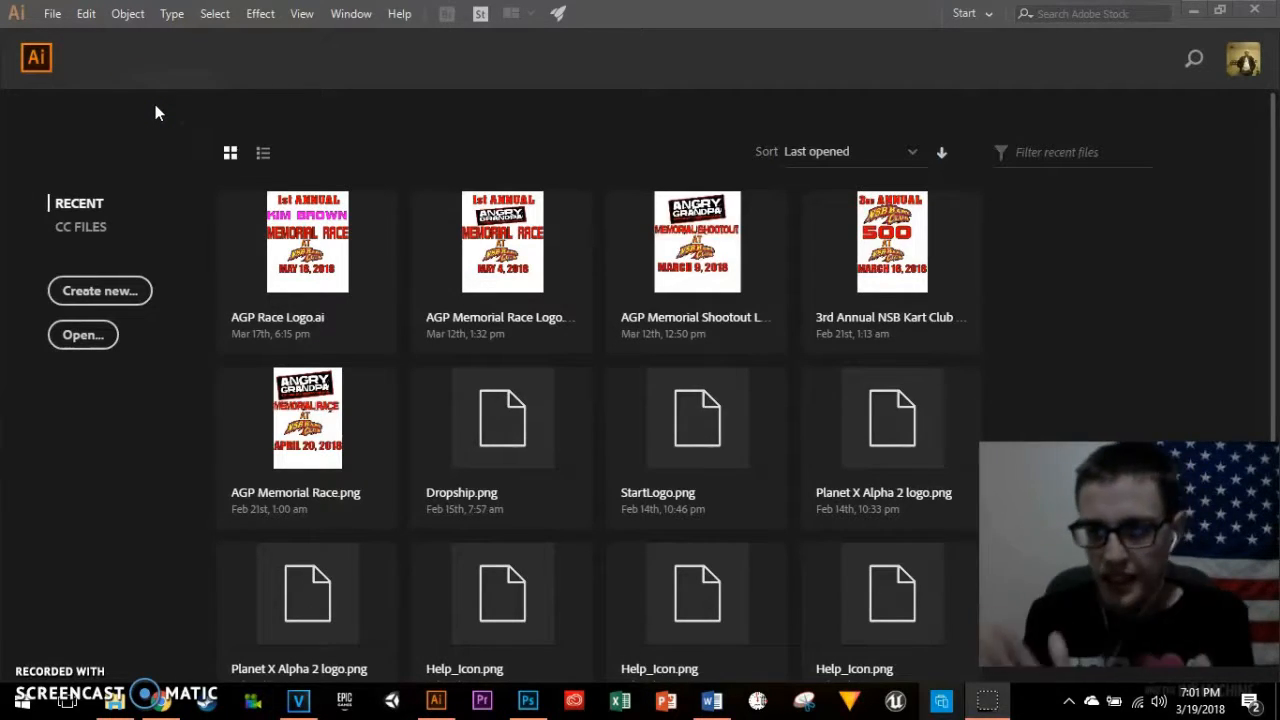
Step: Start a new document from the recent 1920 x 1080 preset, name it Logo and keep Points as its units
click(138, 266)
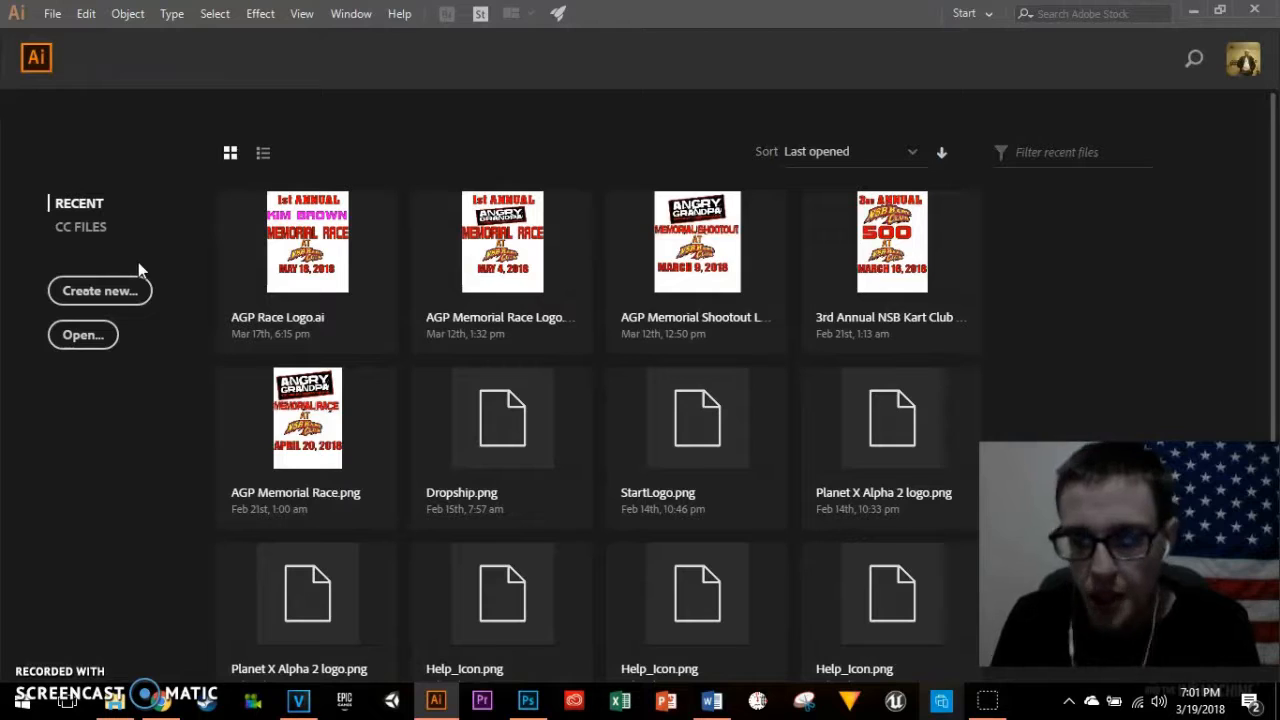
click(160, 230)
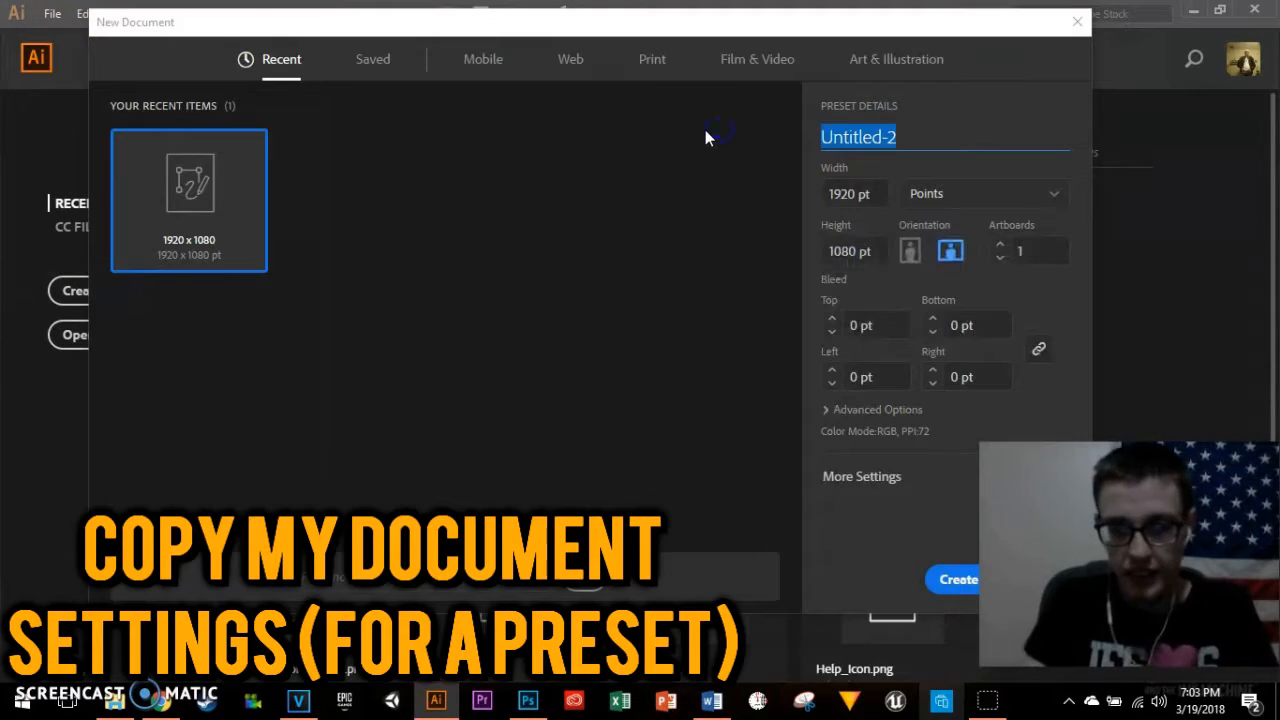
text(Logo)
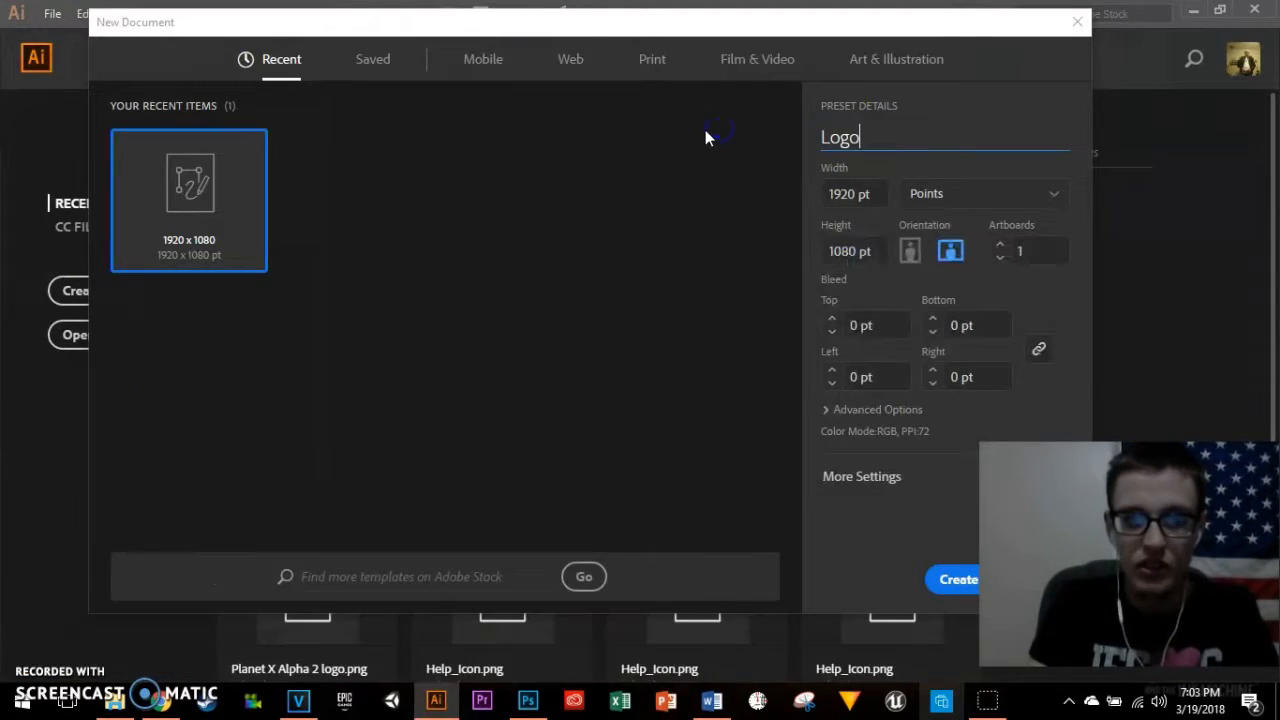
key(Tab)
click(931, 194)
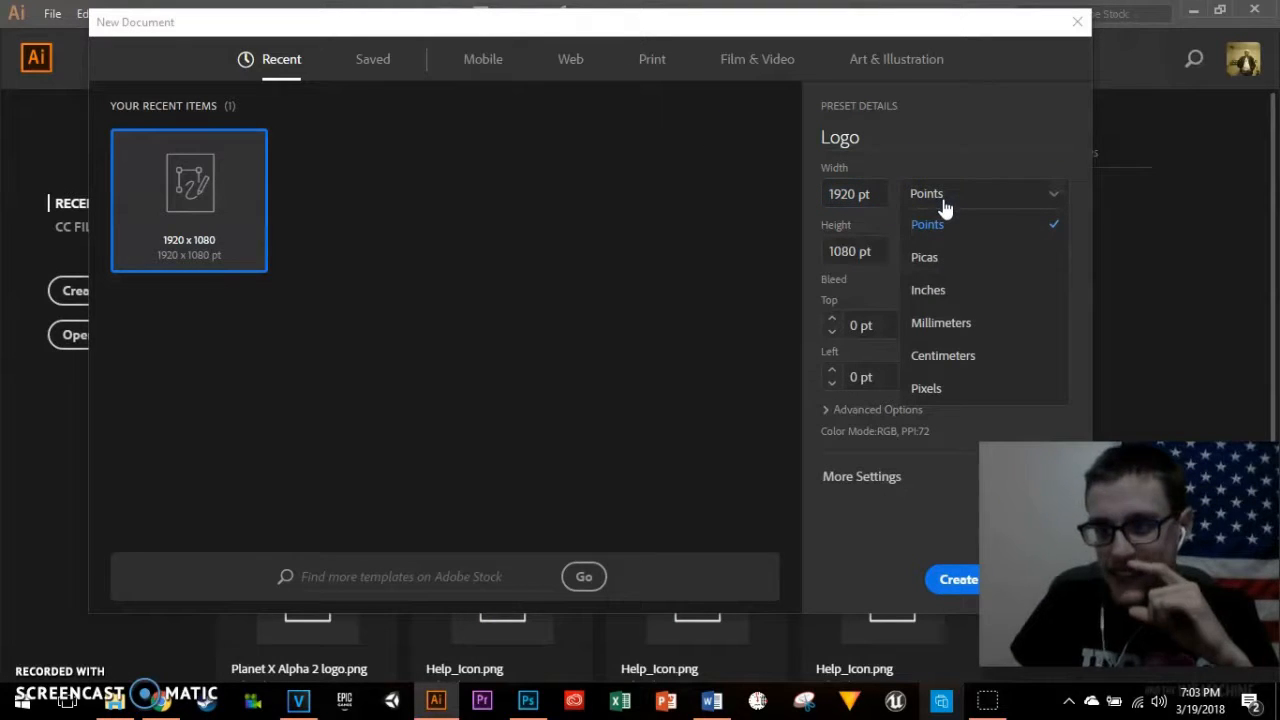
click(942, 205)
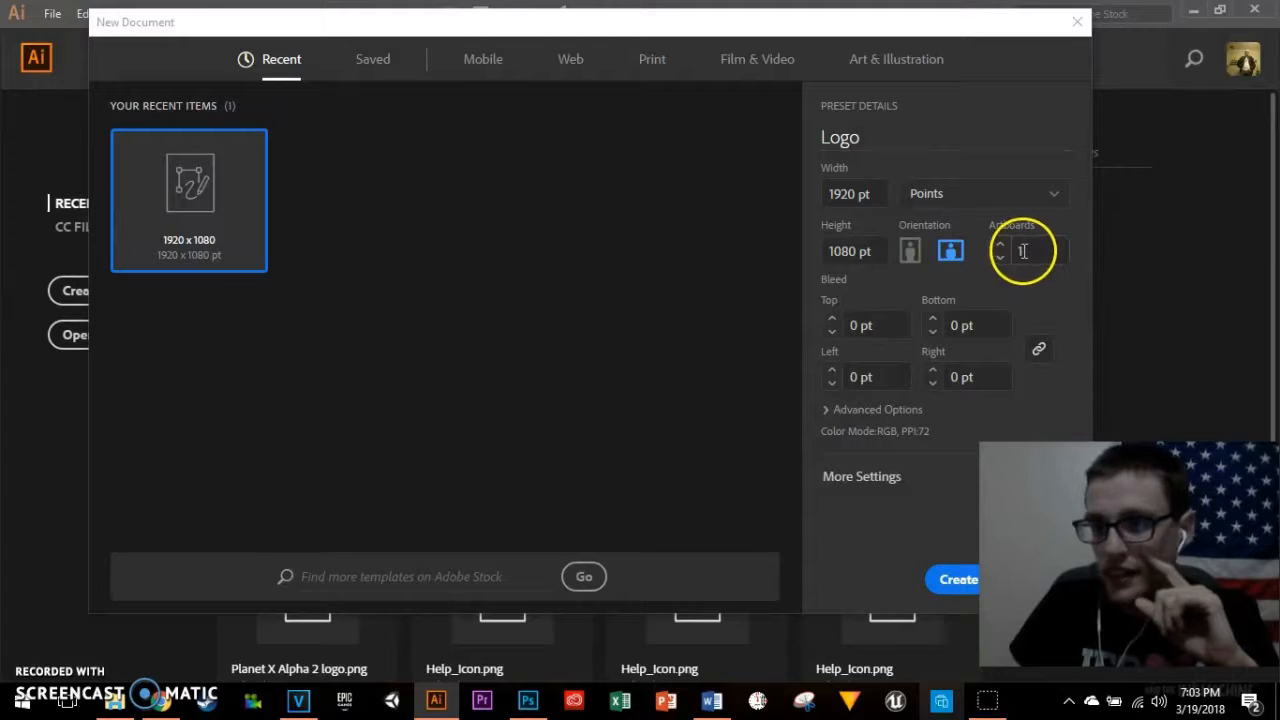
Step: Create the document with raster effects at Screen (72 ppi) and the Default preview mode
click(872, 409)
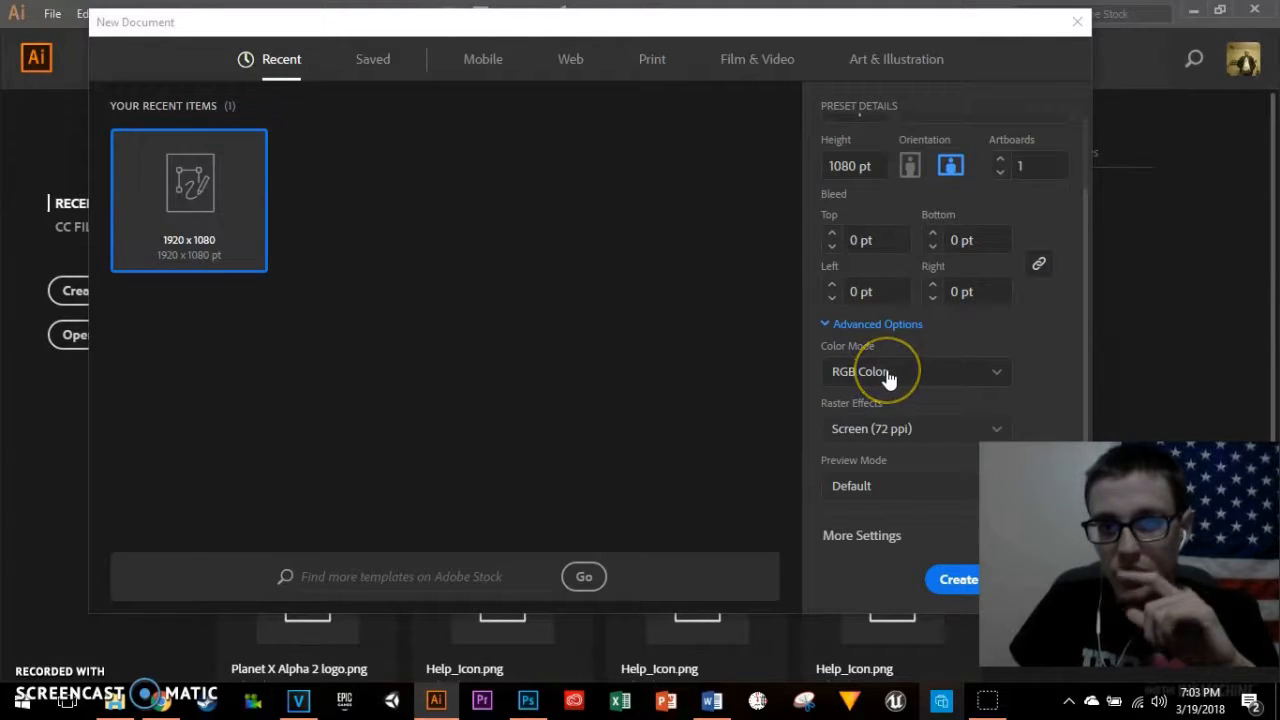
click(826, 429)
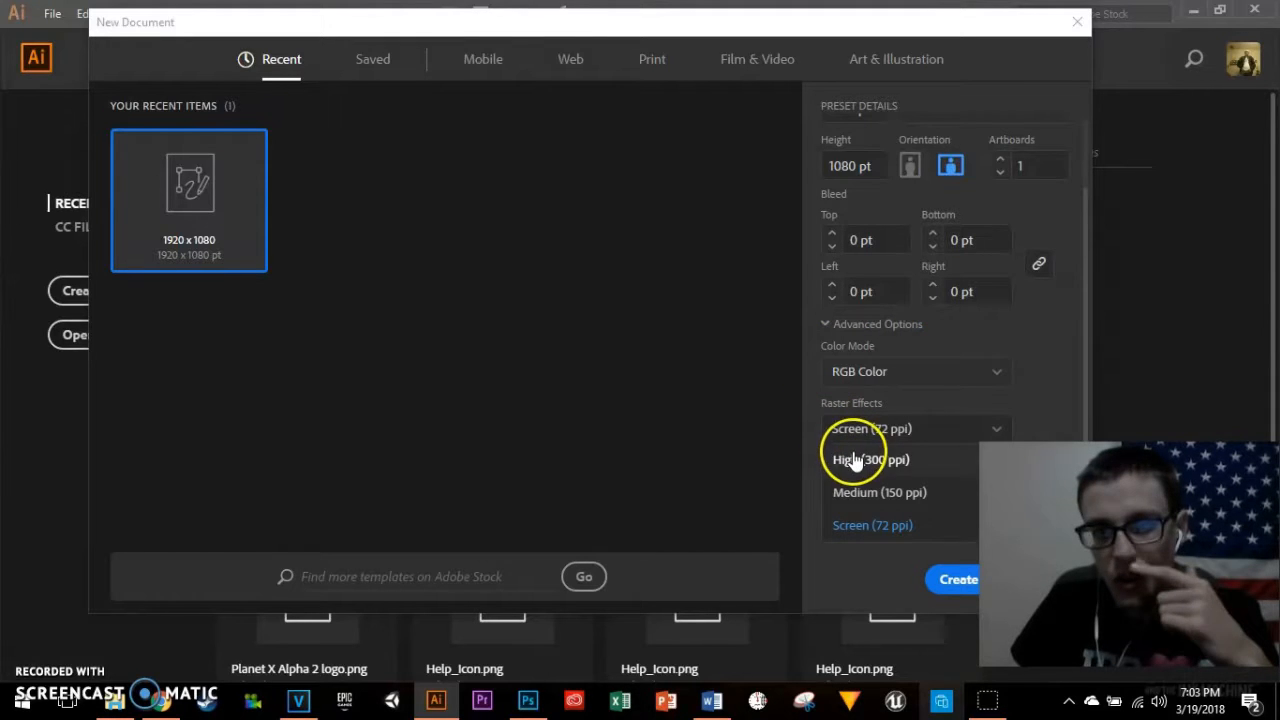
click(853, 462)
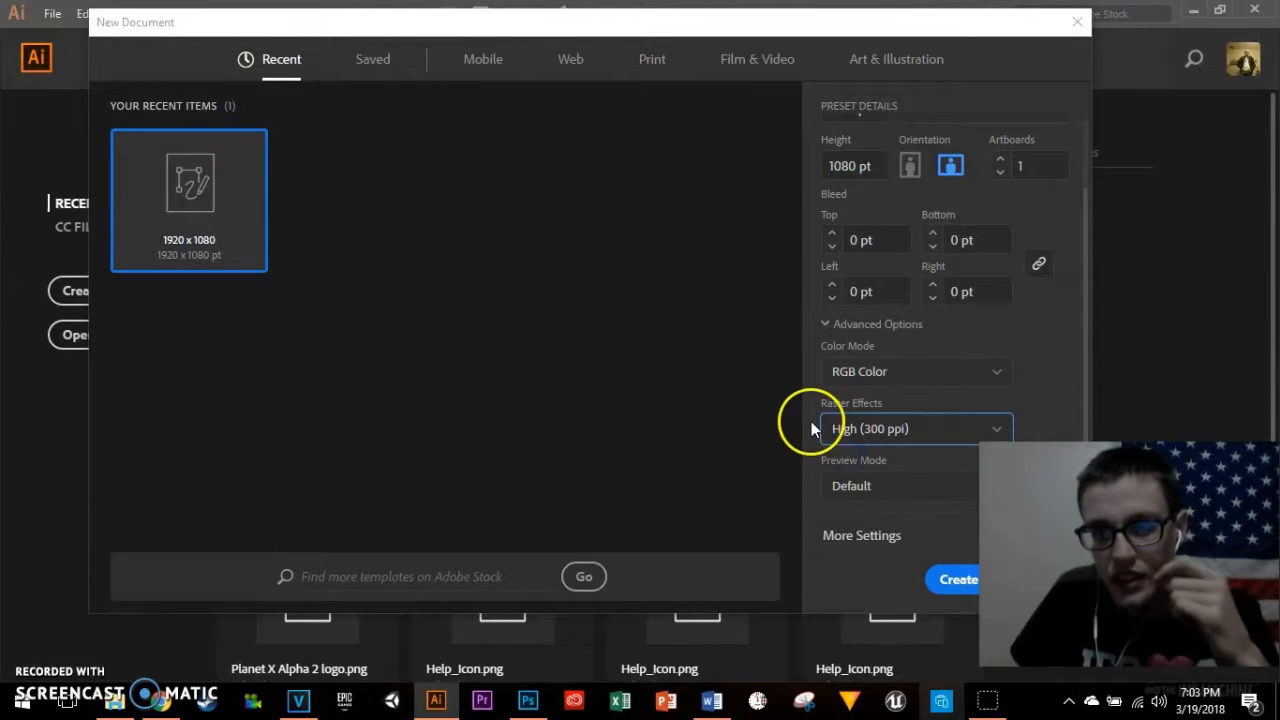
click(846, 428)
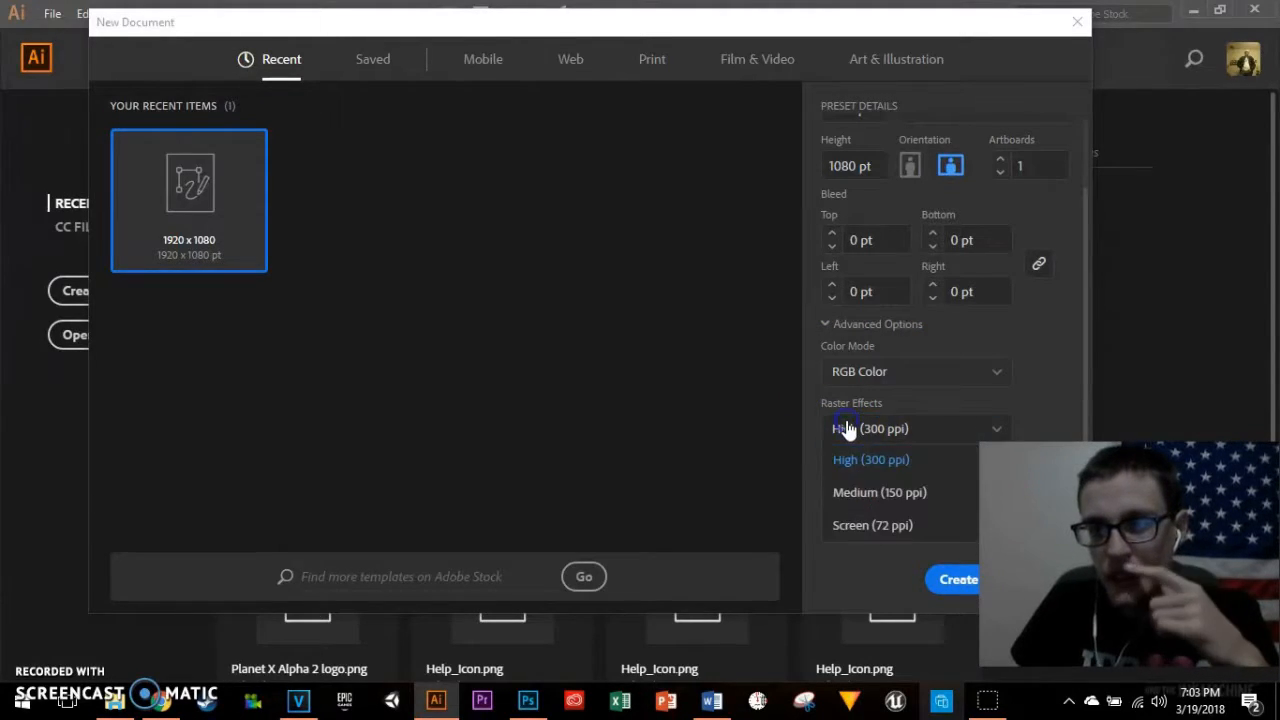
click(851, 526)
click(818, 459)
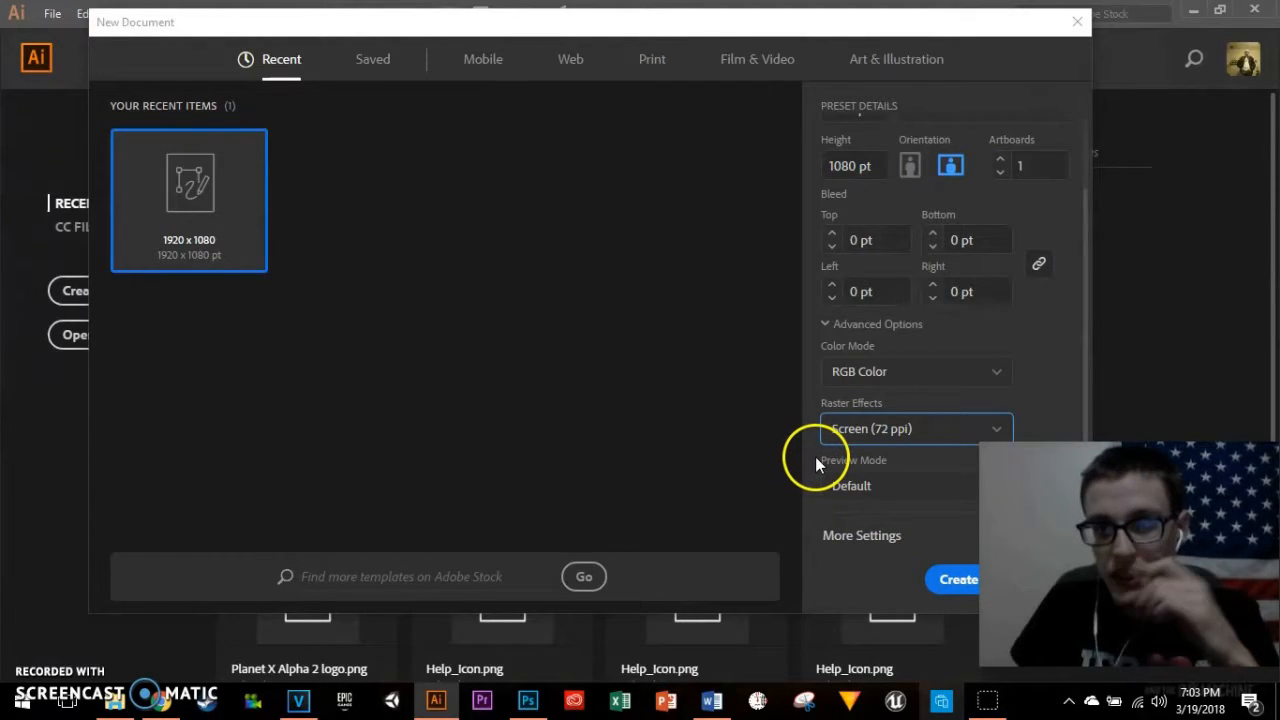
click(834, 487)
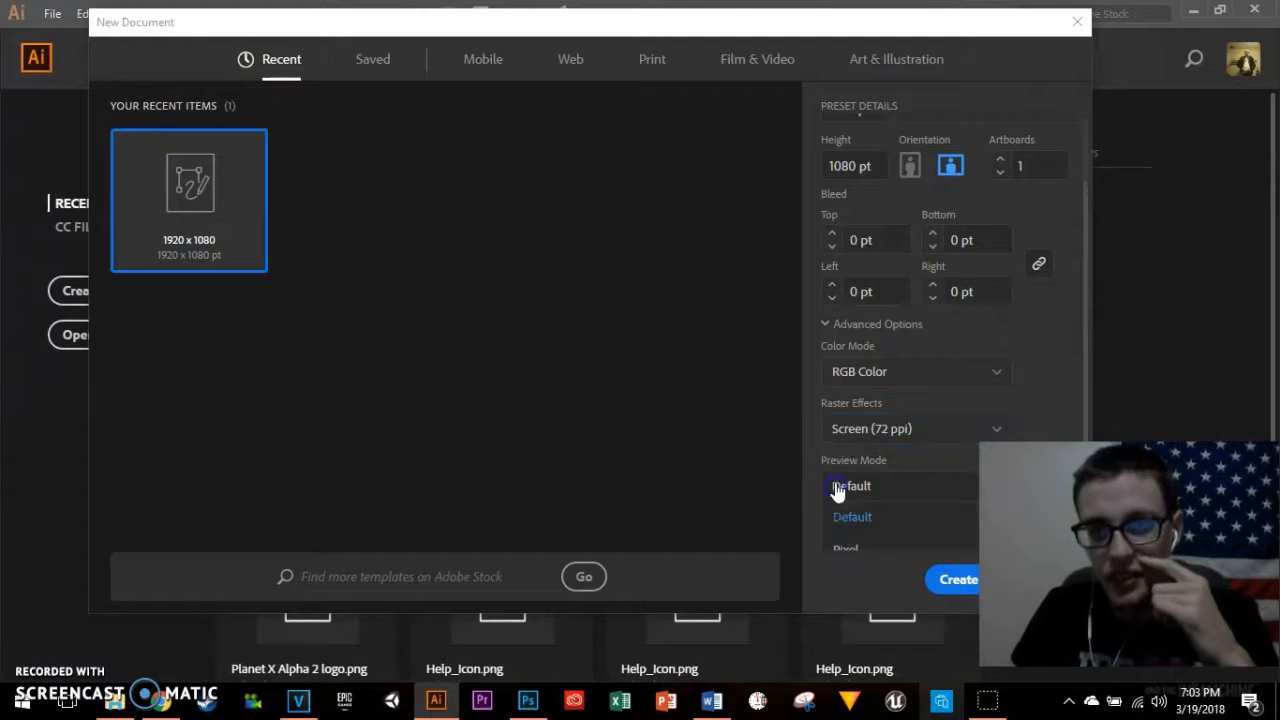
click(852, 467)
scroll(1066, 377, up, 3)
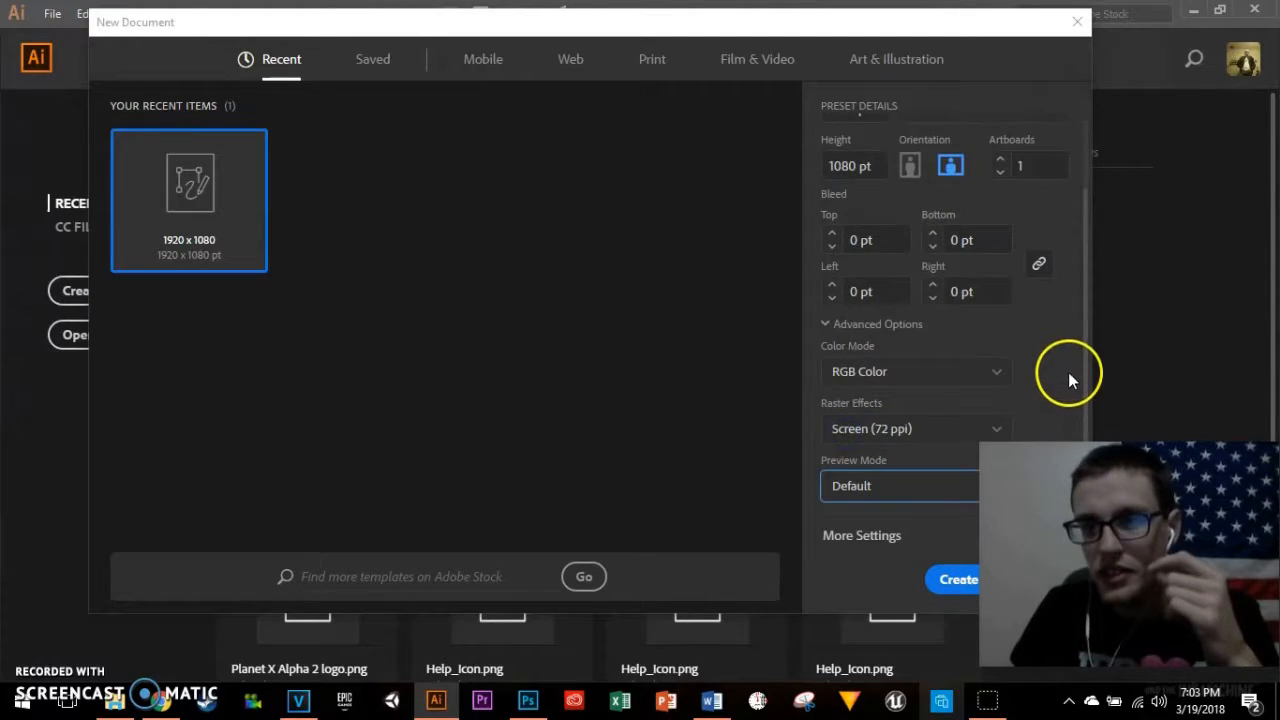
click(955, 579)
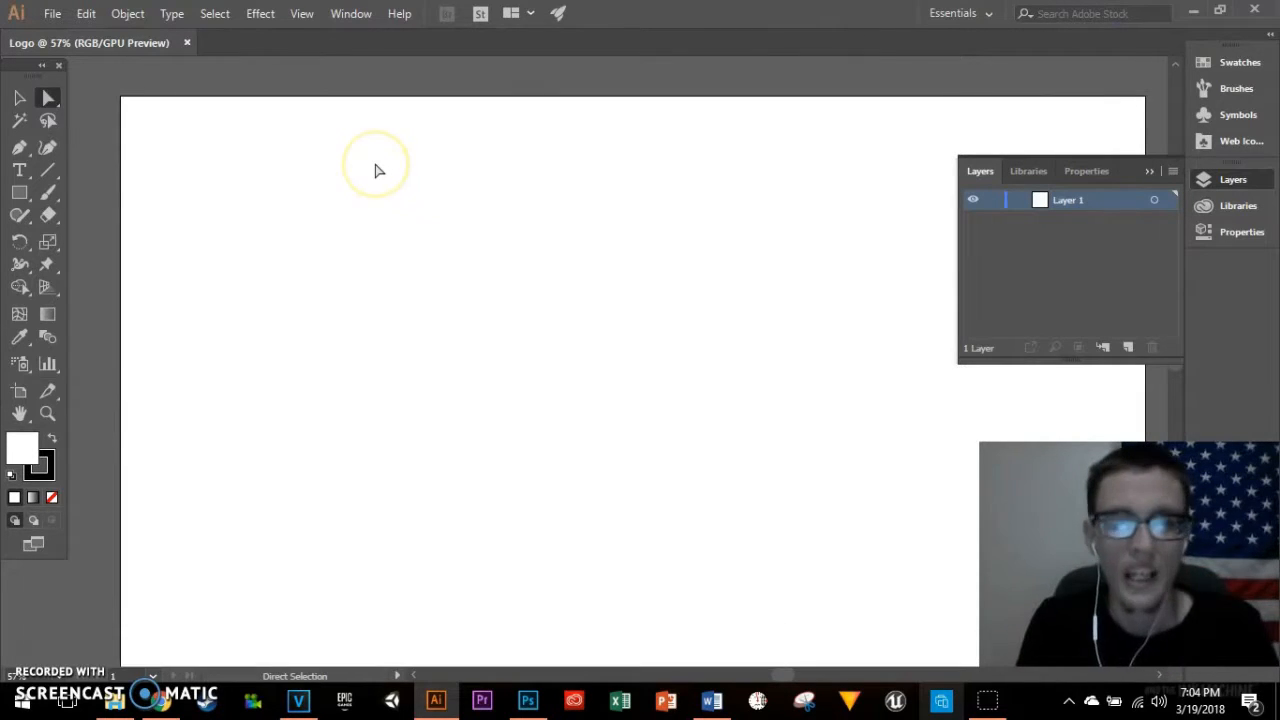
Step: Look through the brushes, symbols and web icons, plus the document's libraries, properties and layers
scroll(376, 166, down, 2)
scroll(375, 165, up, 1)
mouse_move(785, 676)
mouse_down()
mouse_move(803, 678)
mouse_move(787, 671)
mouse_up()
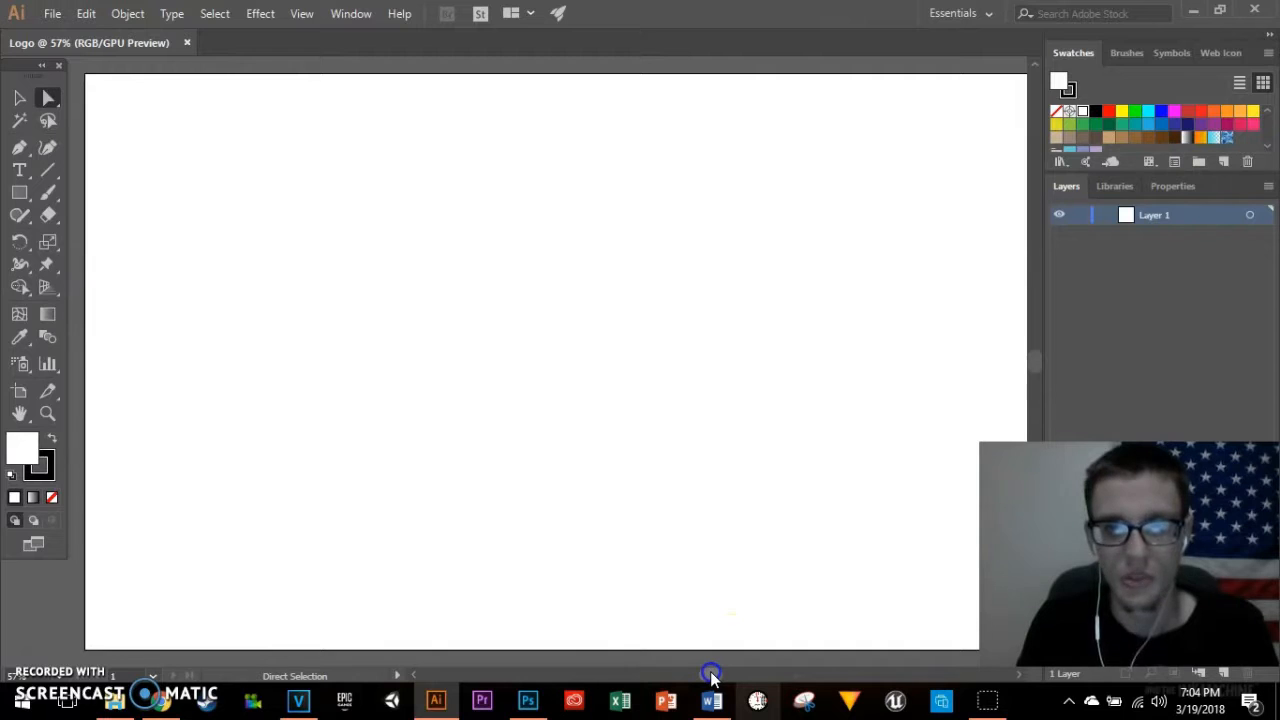
drag(712, 676, 716, 676)
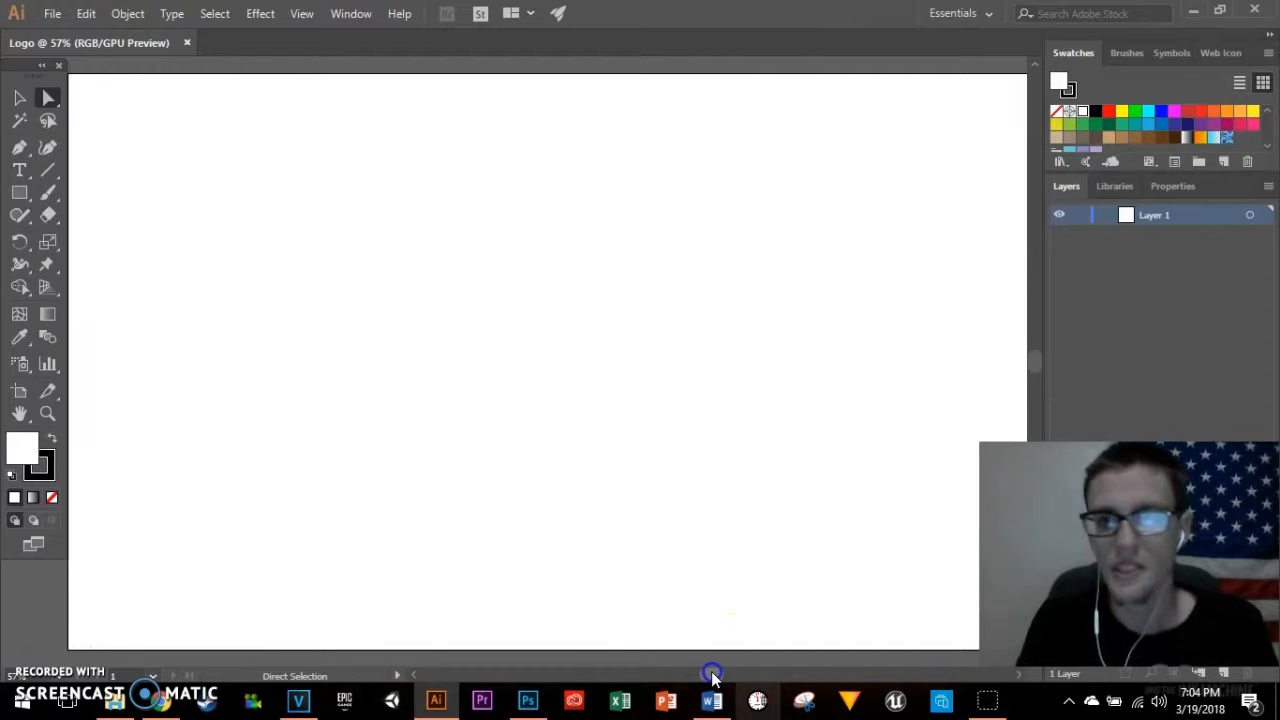
click(1137, 53)
click(1160, 54)
click(1204, 54)
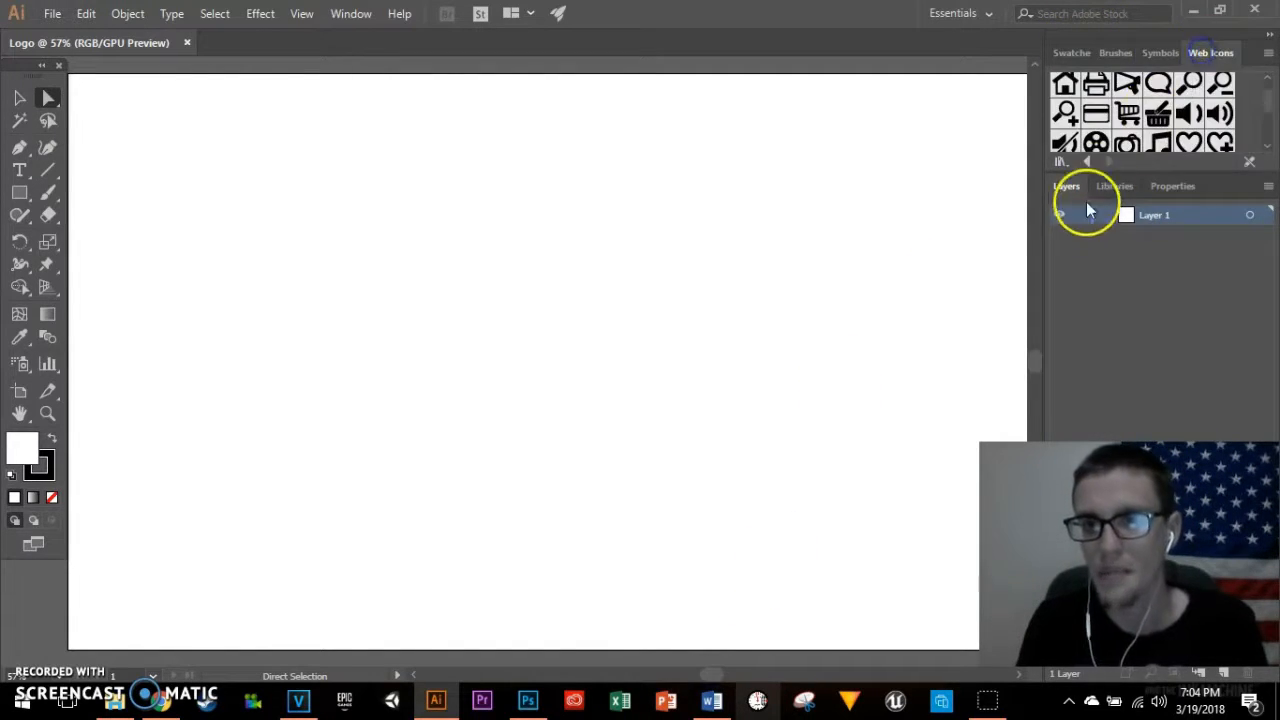
click(1116, 186)
click(1180, 188)
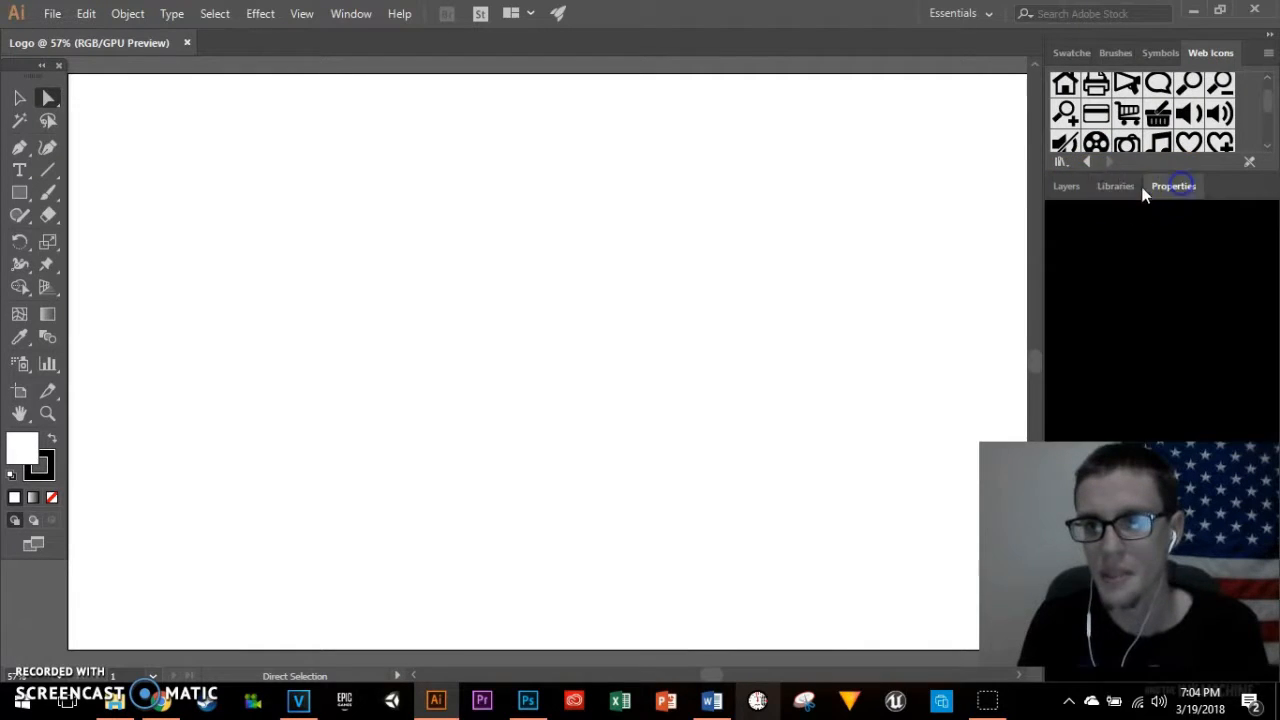
click(1070, 184)
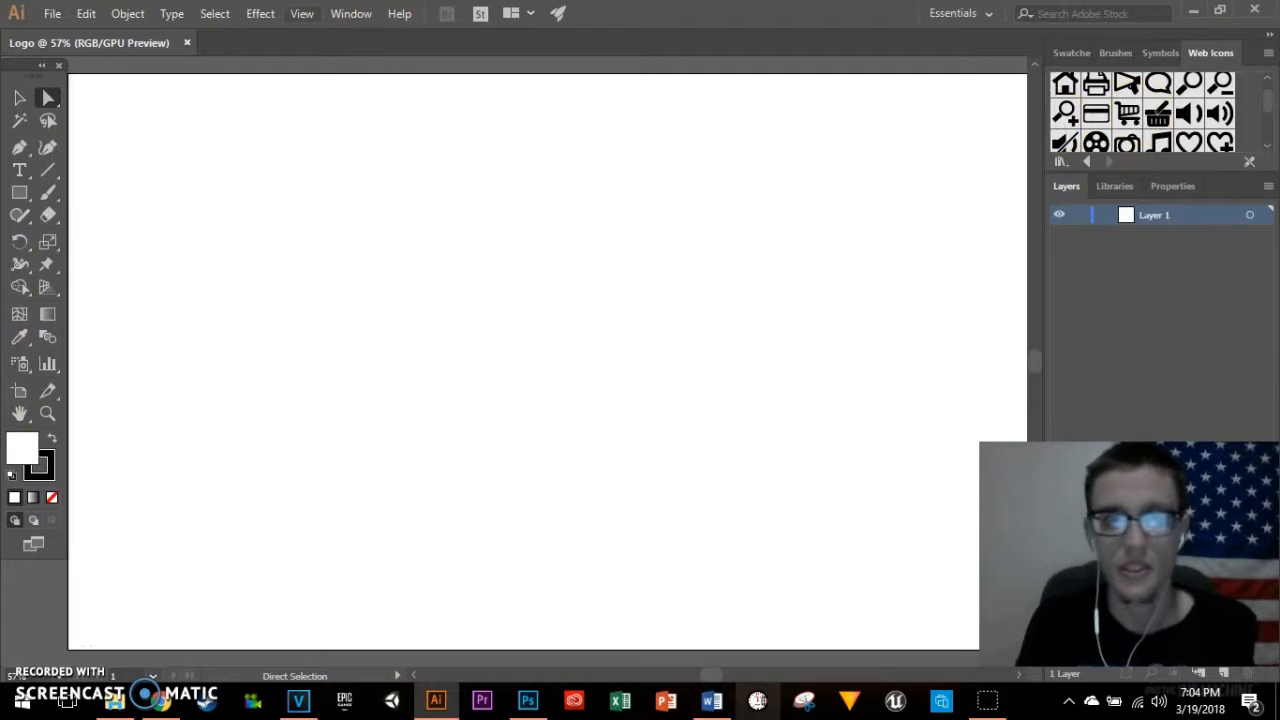
Step: Look through the available workspaces, including Essentials and Essentials Classic
click(350, 14)
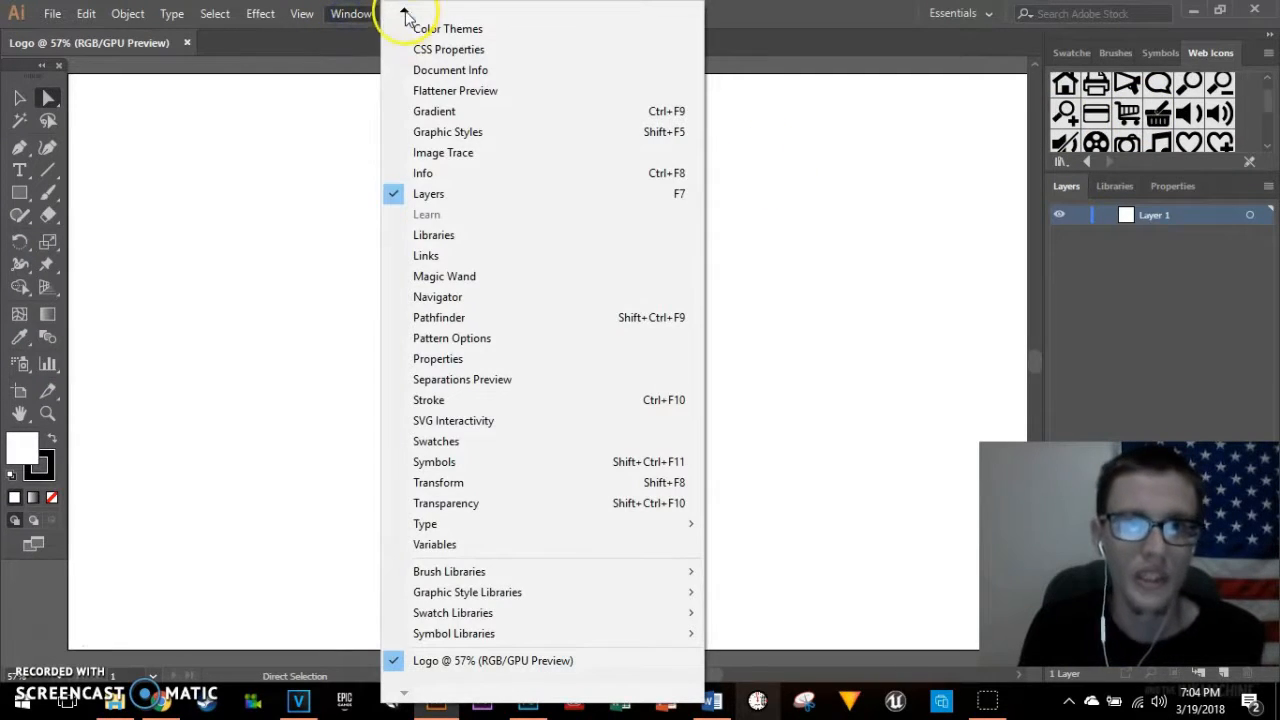
scroll(403, 11, up, 5)
mouse_move(468, 135)
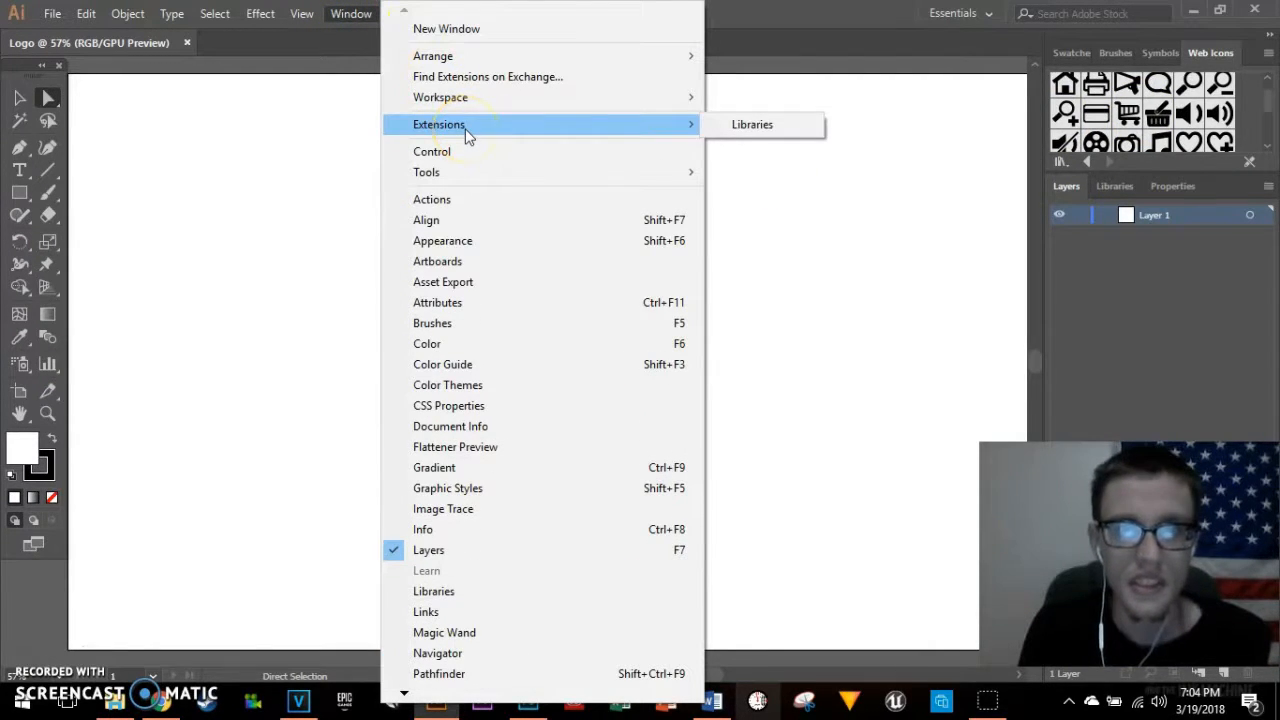
mouse_move(466, 104)
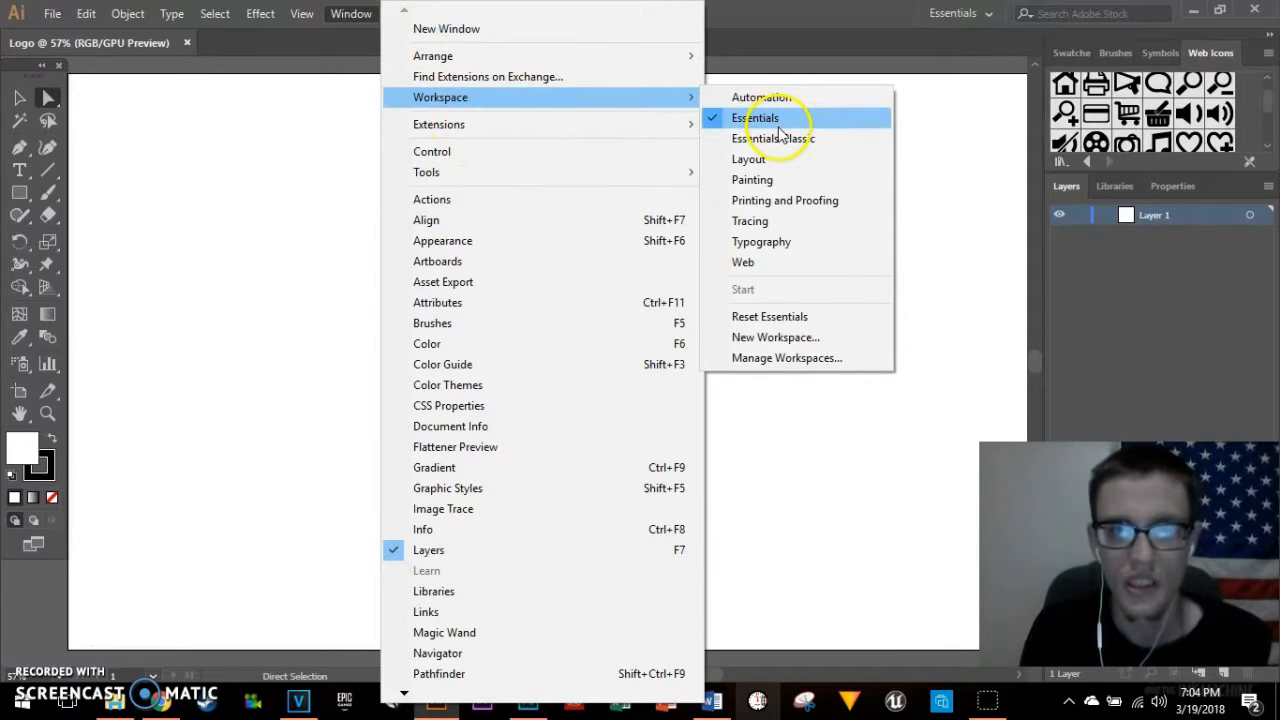
click(352, 14)
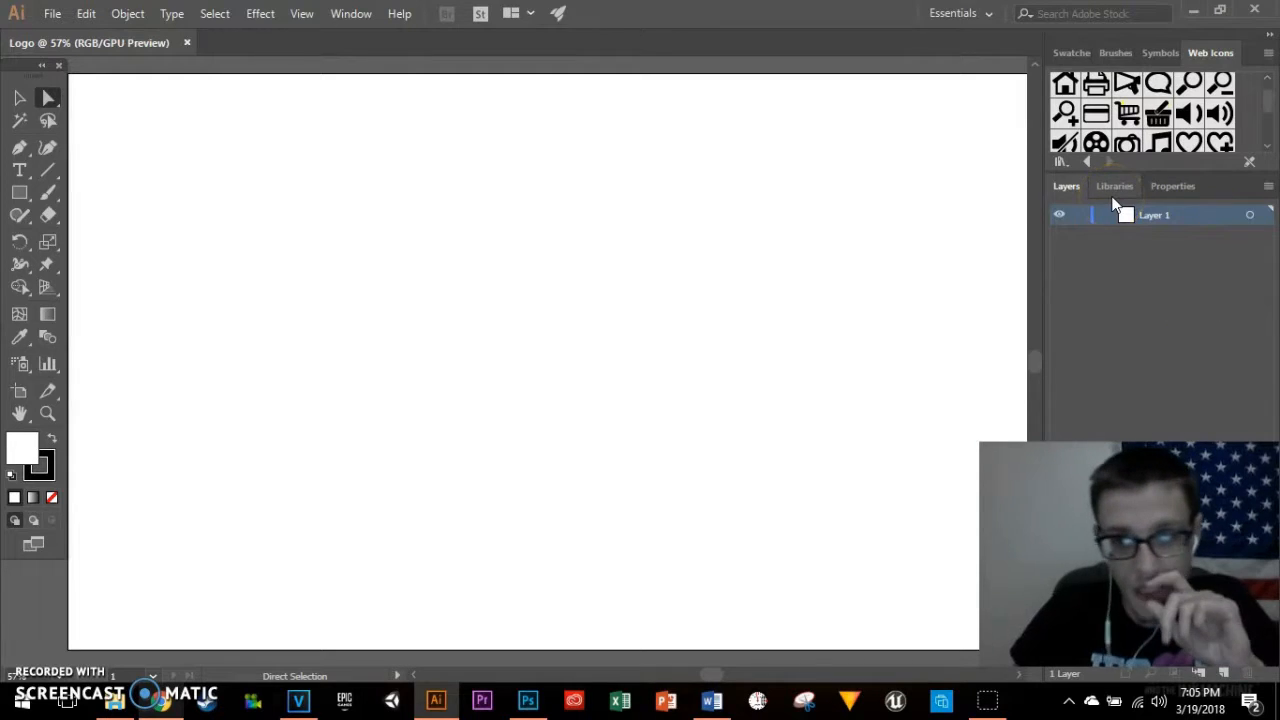
Step: Place a point text object with the Type tool in the upper-left part of the artboard
click(19, 172)
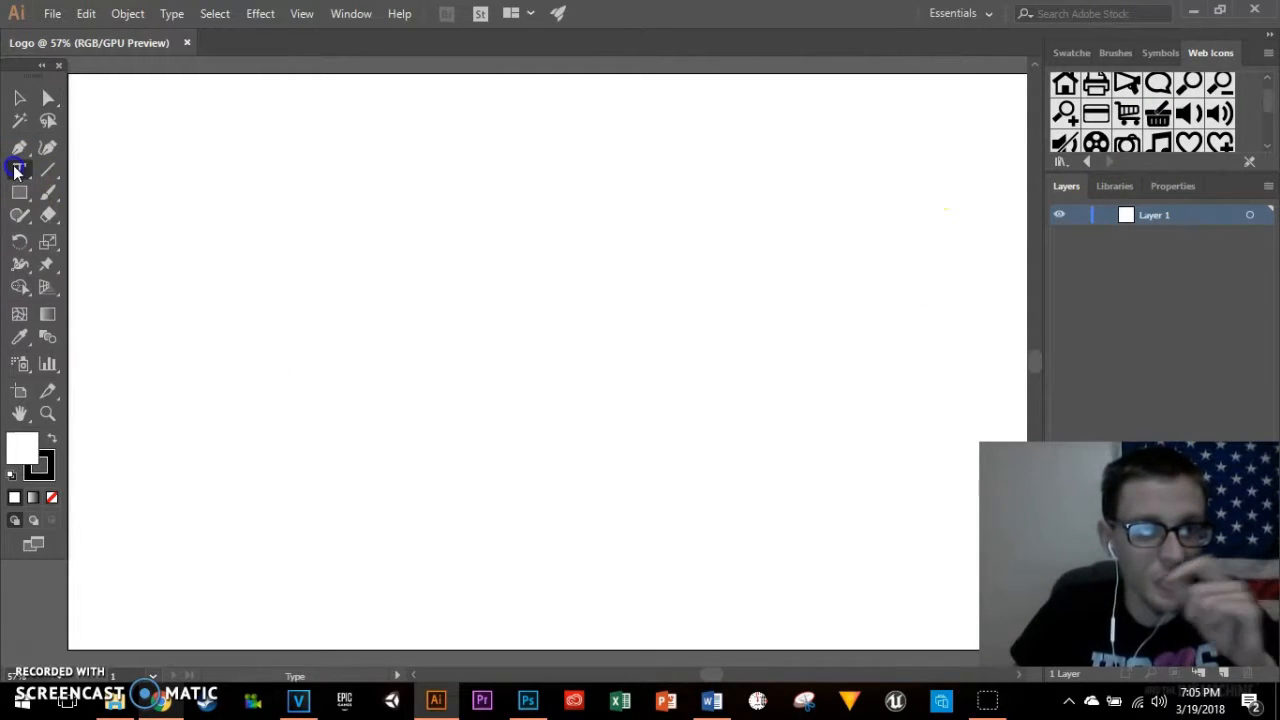
click(21, 173)
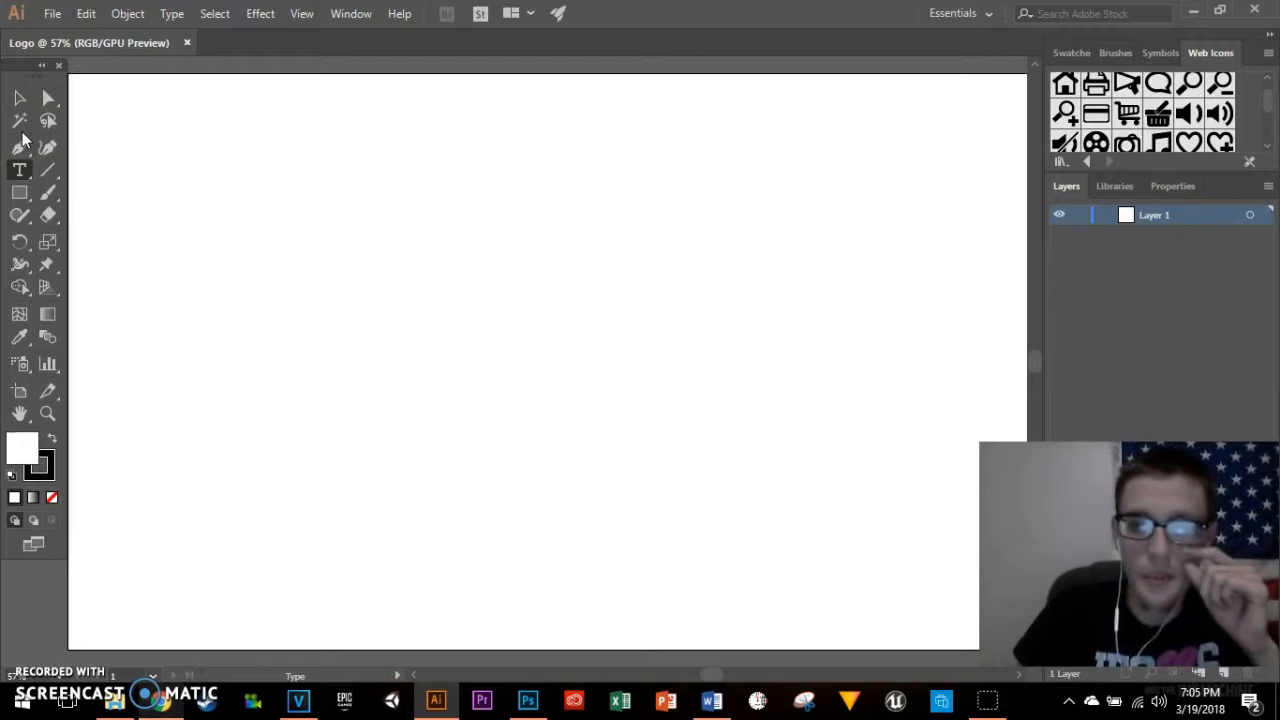
click(242, 247)
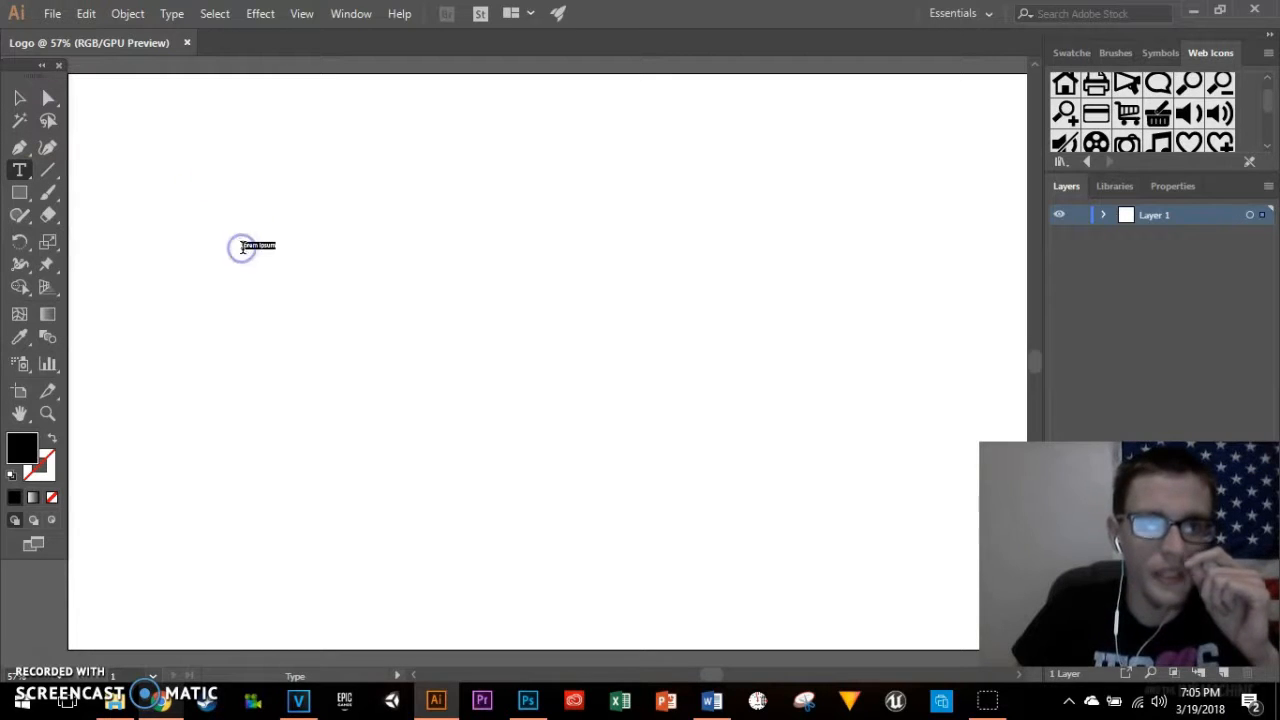
Step: Set the fill color of the selected placeholder text to orange FF6D00
double_click(25, 446)
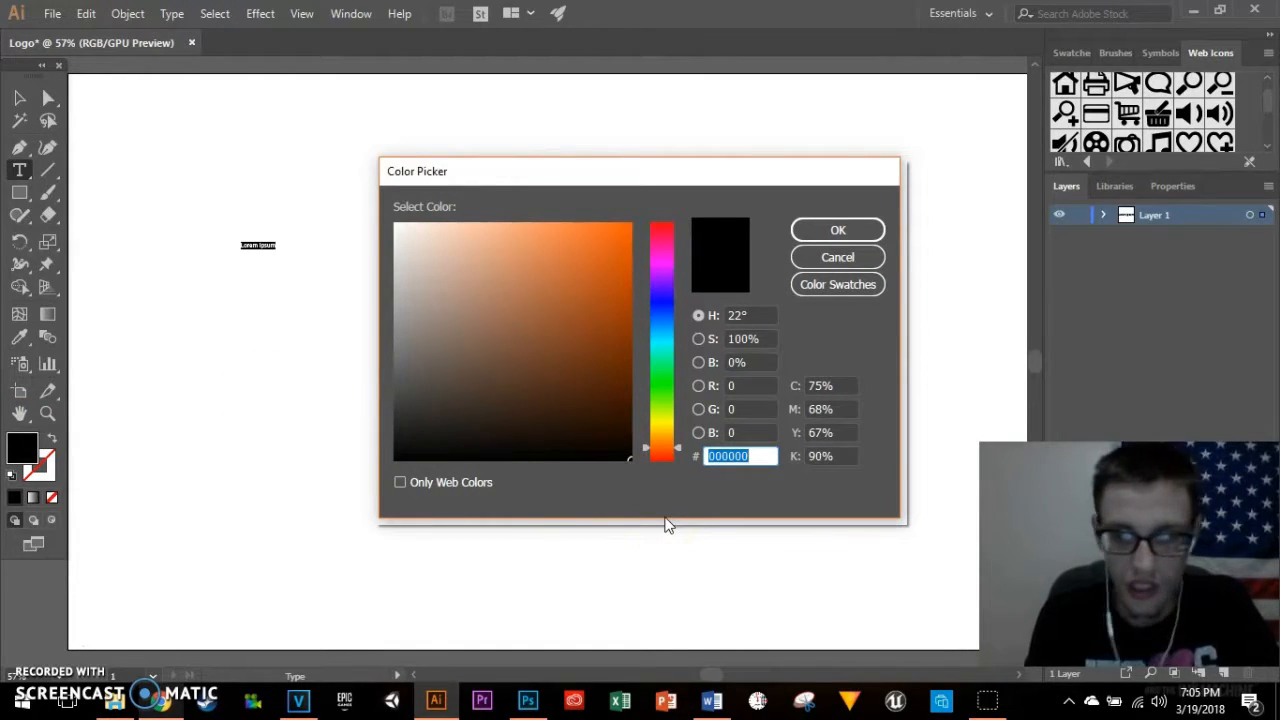
text(FF)
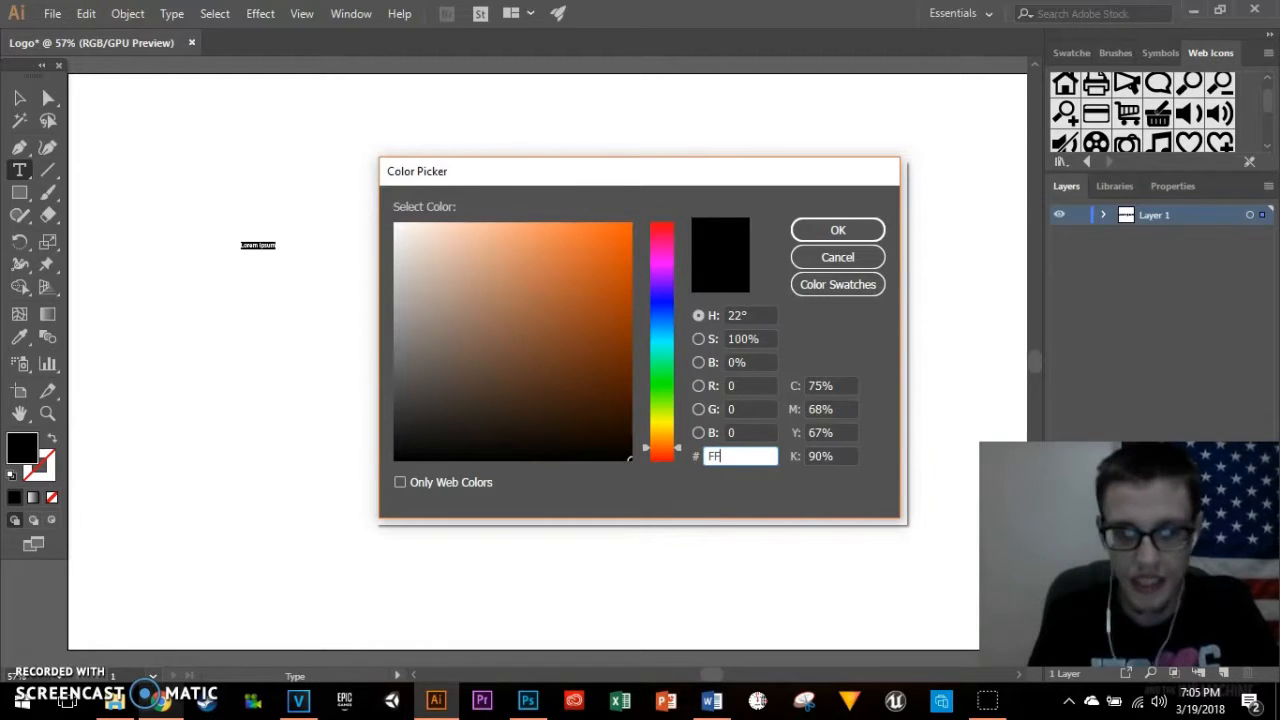
text(D600)
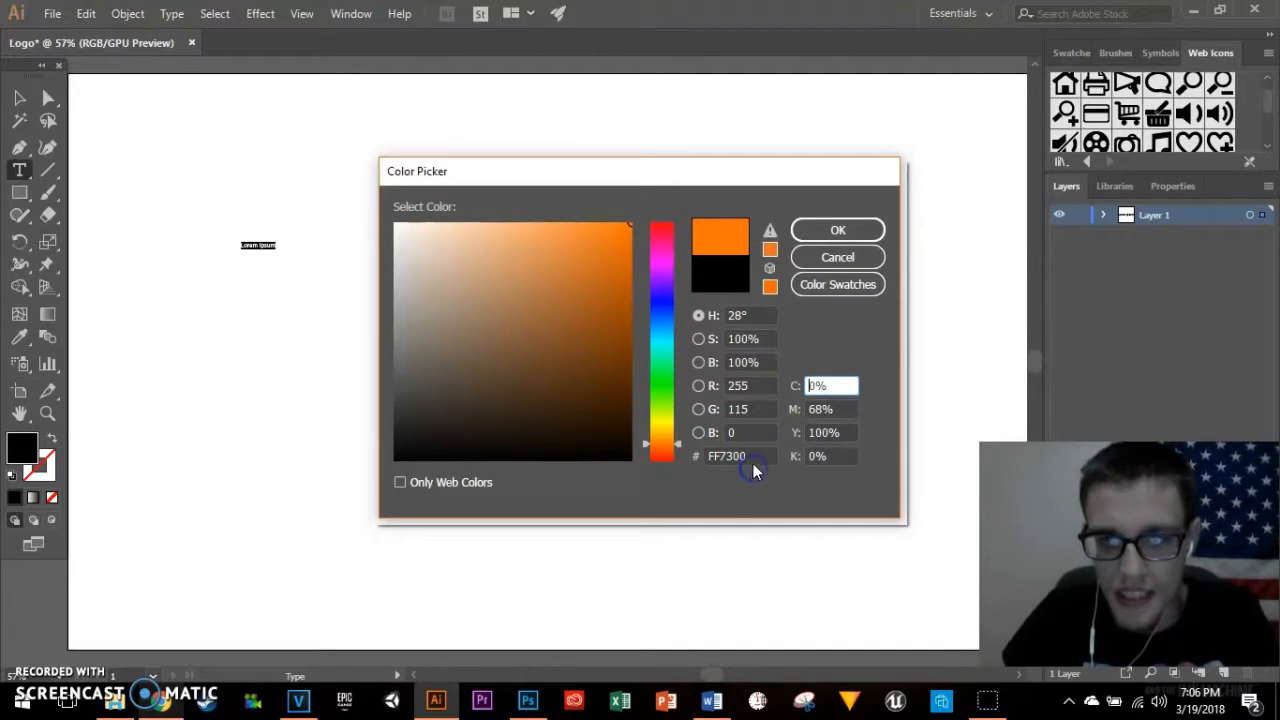
double_click(748, 456)
text(FF)
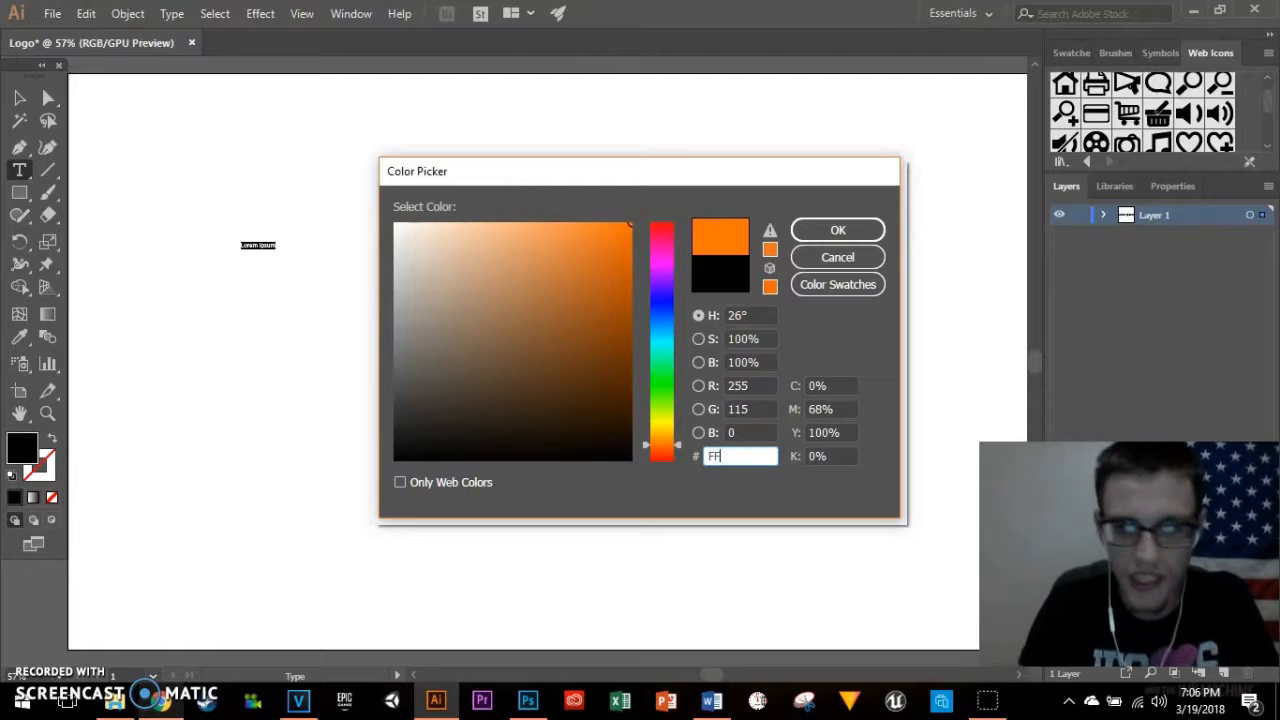
text(6D00)
key(Tab)
click(852, 233)
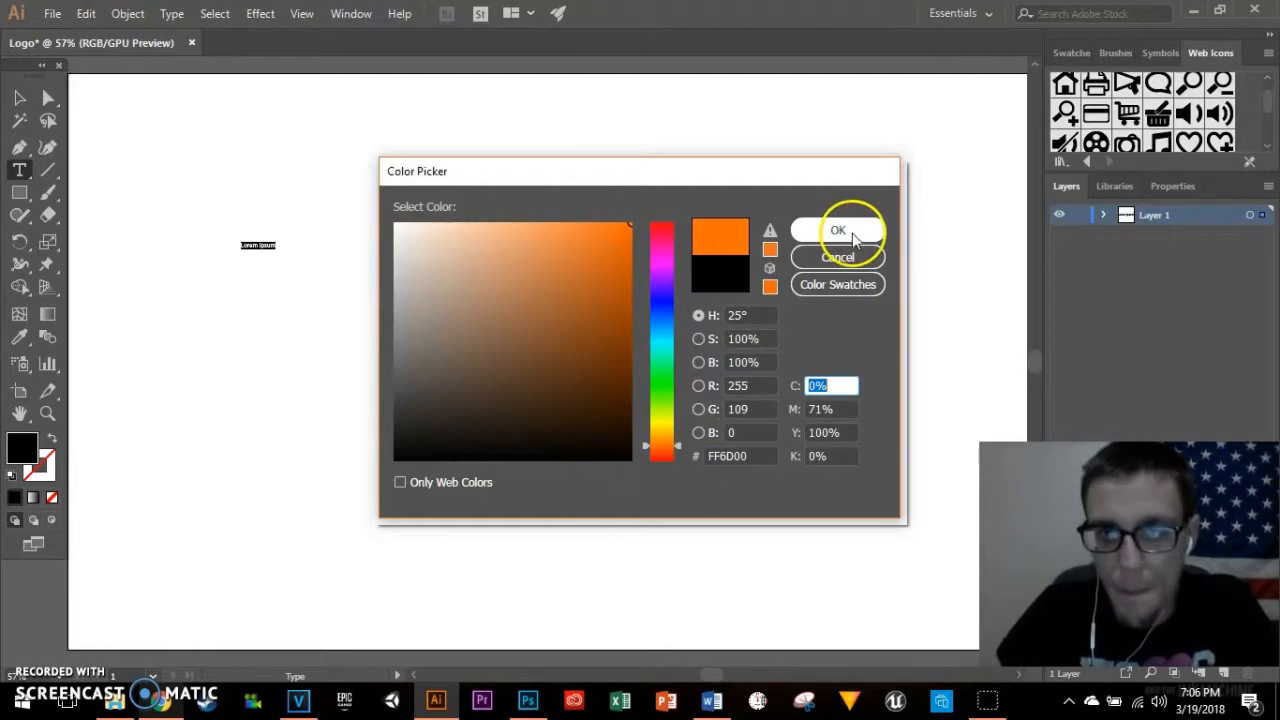
click(856, 235)
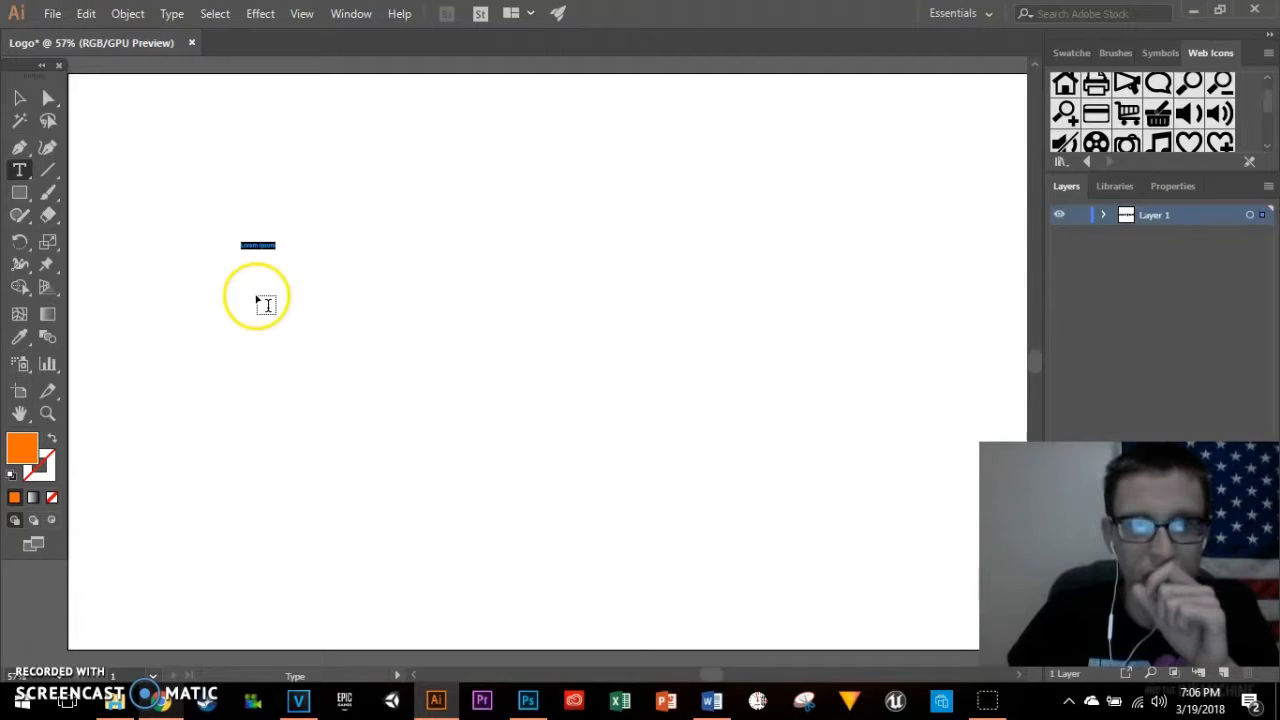
Step: Set the stroke color of the selected placeholder text to white
click(44, 474)
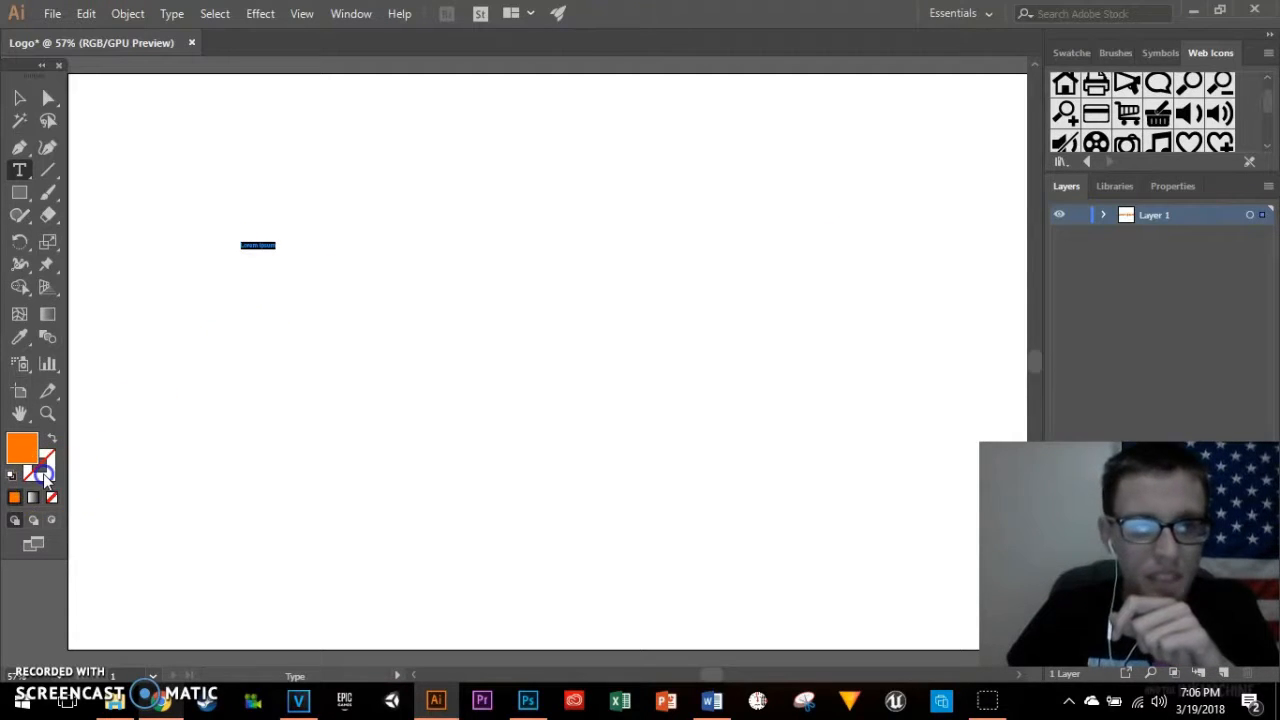
double_click(847, 181)
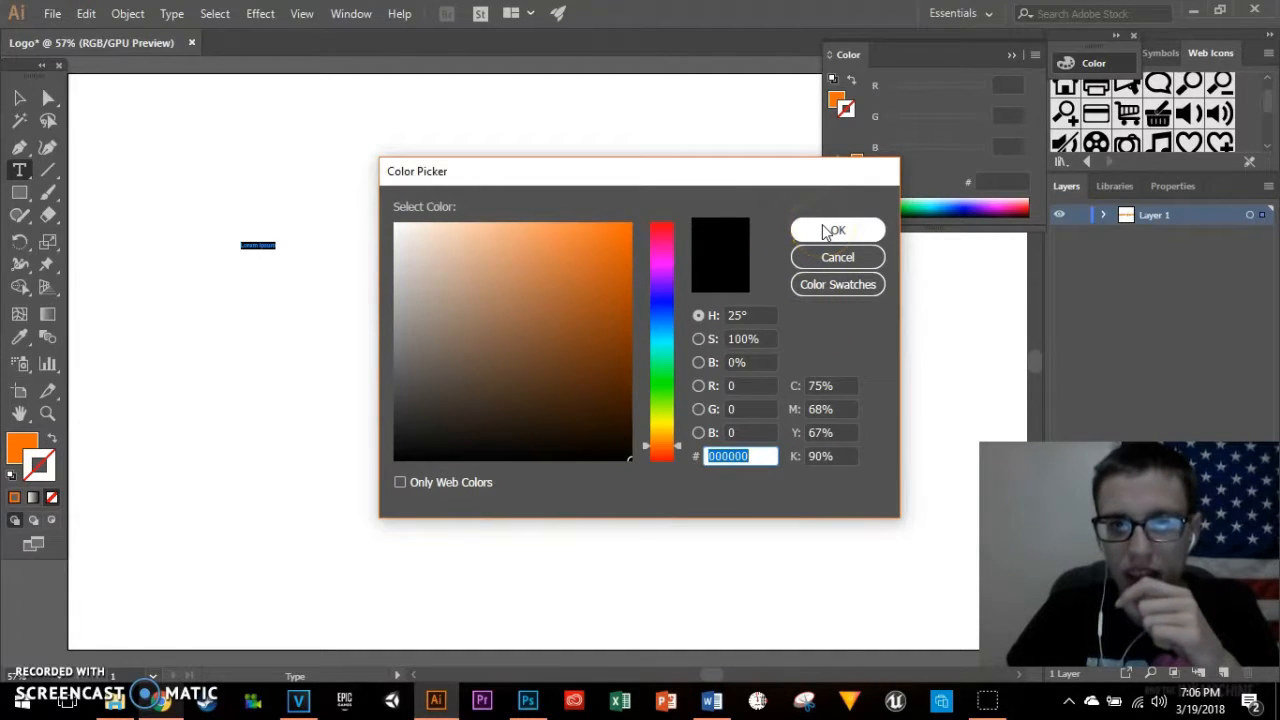
click(826, 232)
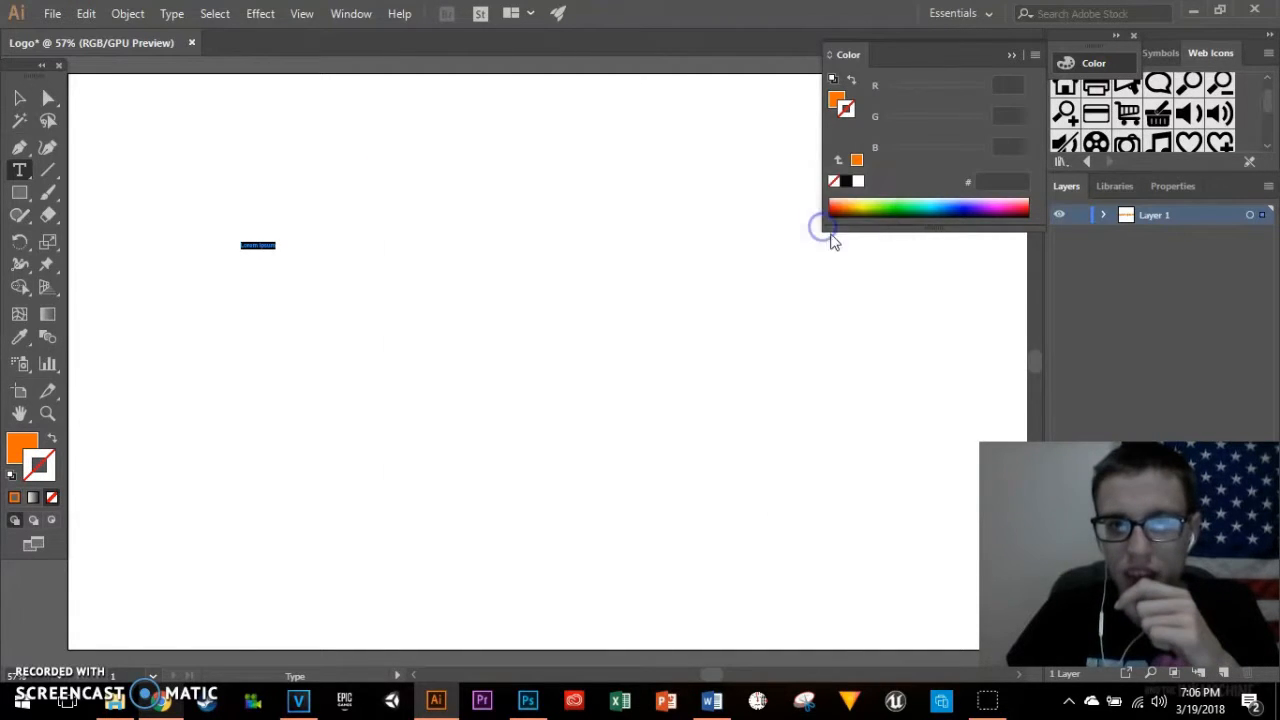
Step: Detach the Properties panel so it floats over the artboard, and collapse the Color panel
click(1170, 186)
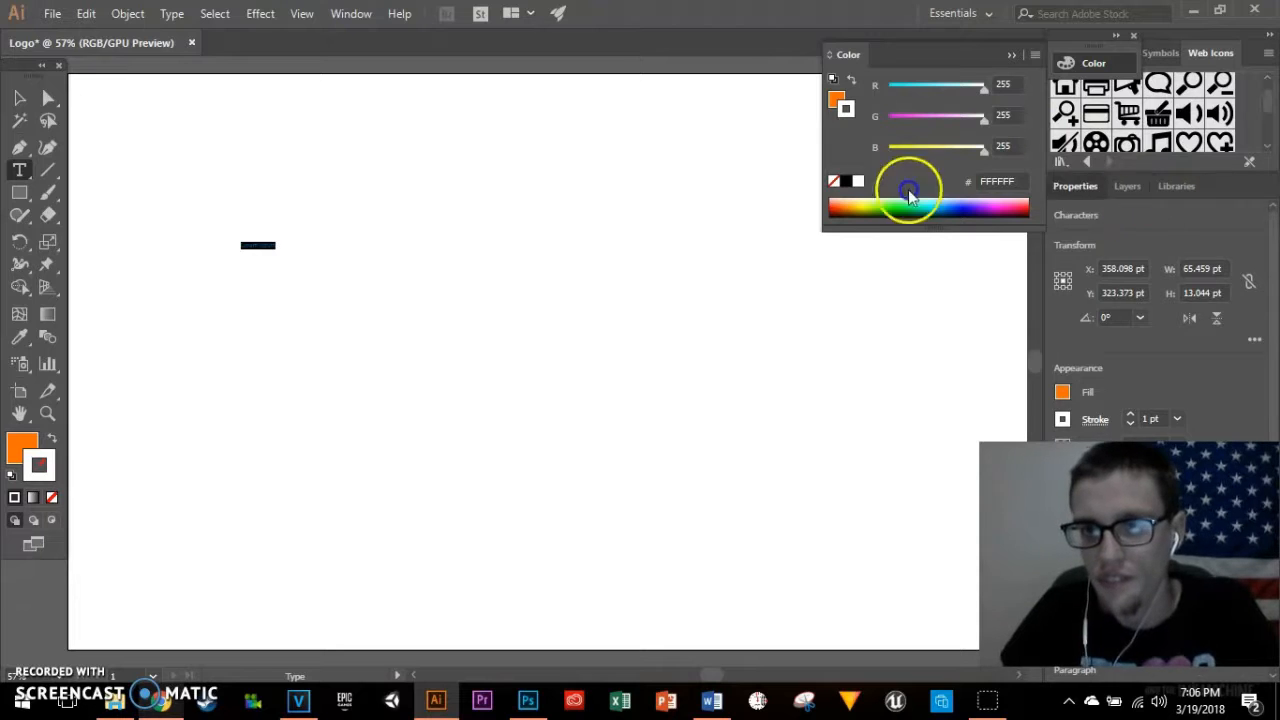
drag(1075, 186, 758, 25)
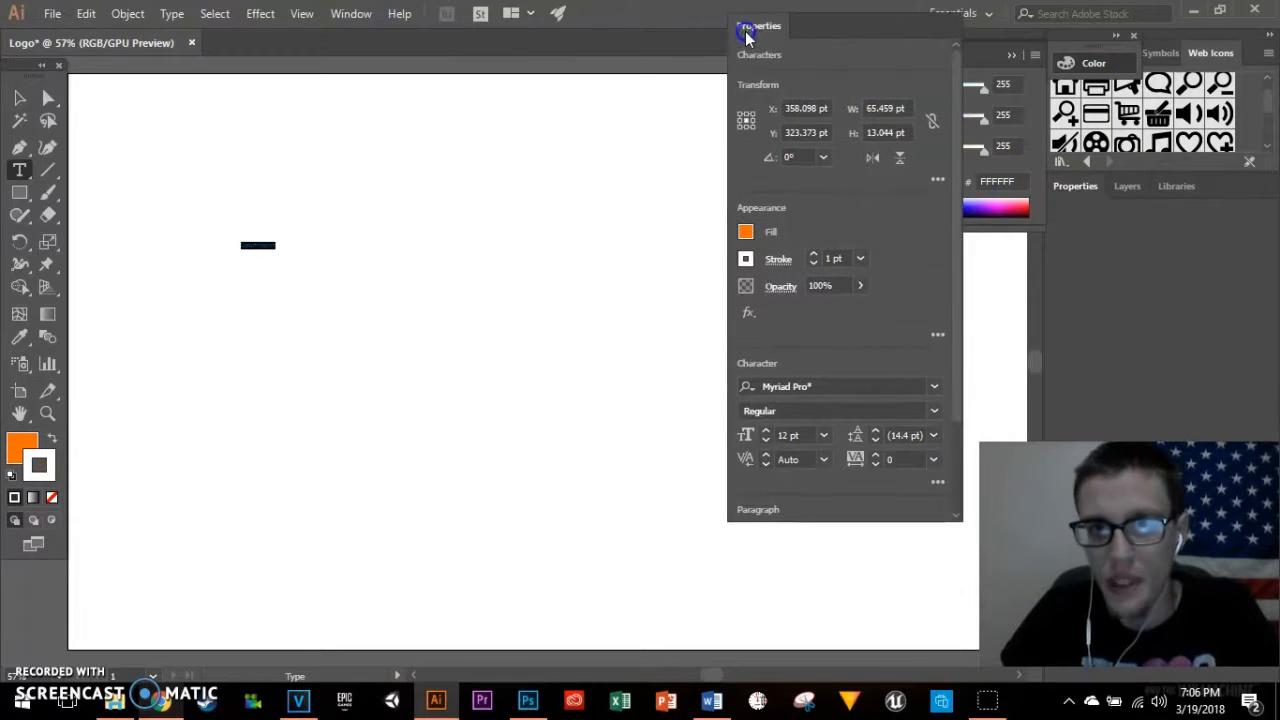
click(1011, 57)
drag(779, 30, 895, 37)
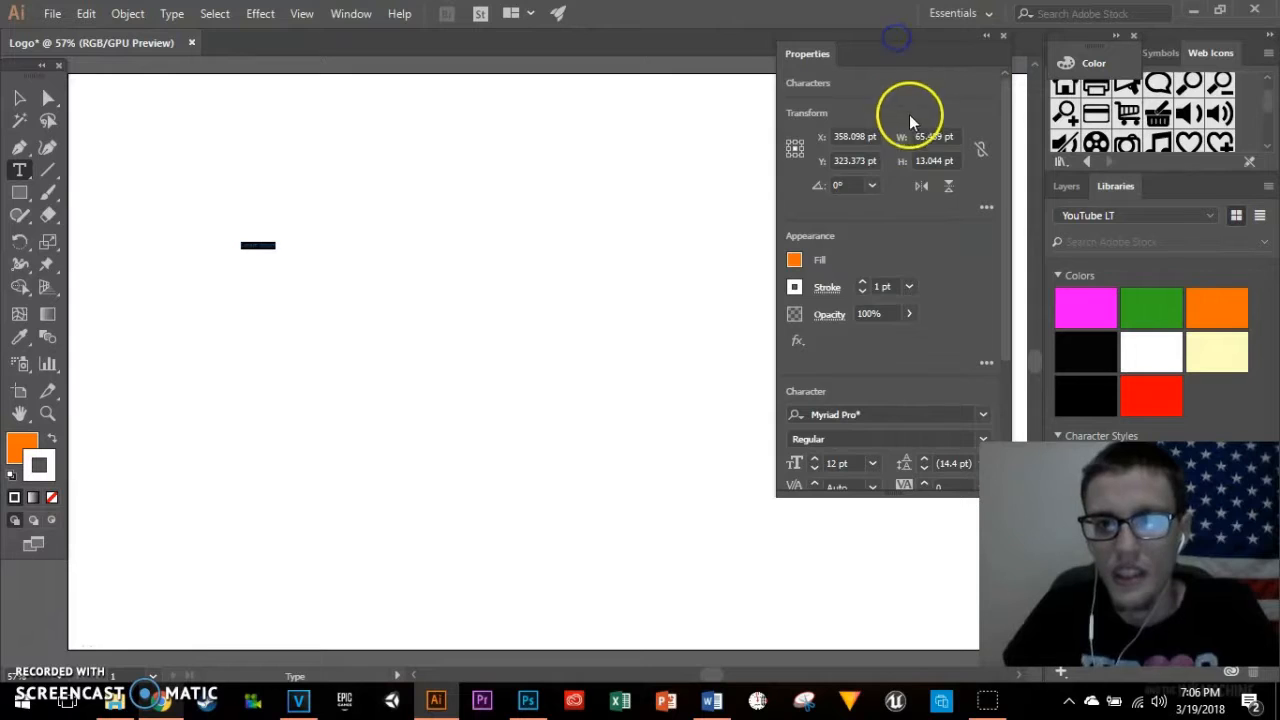
Step: Look through the available fonts for the placeholder text, moving the floating Properties panel to make room for the list
click(981, 416)
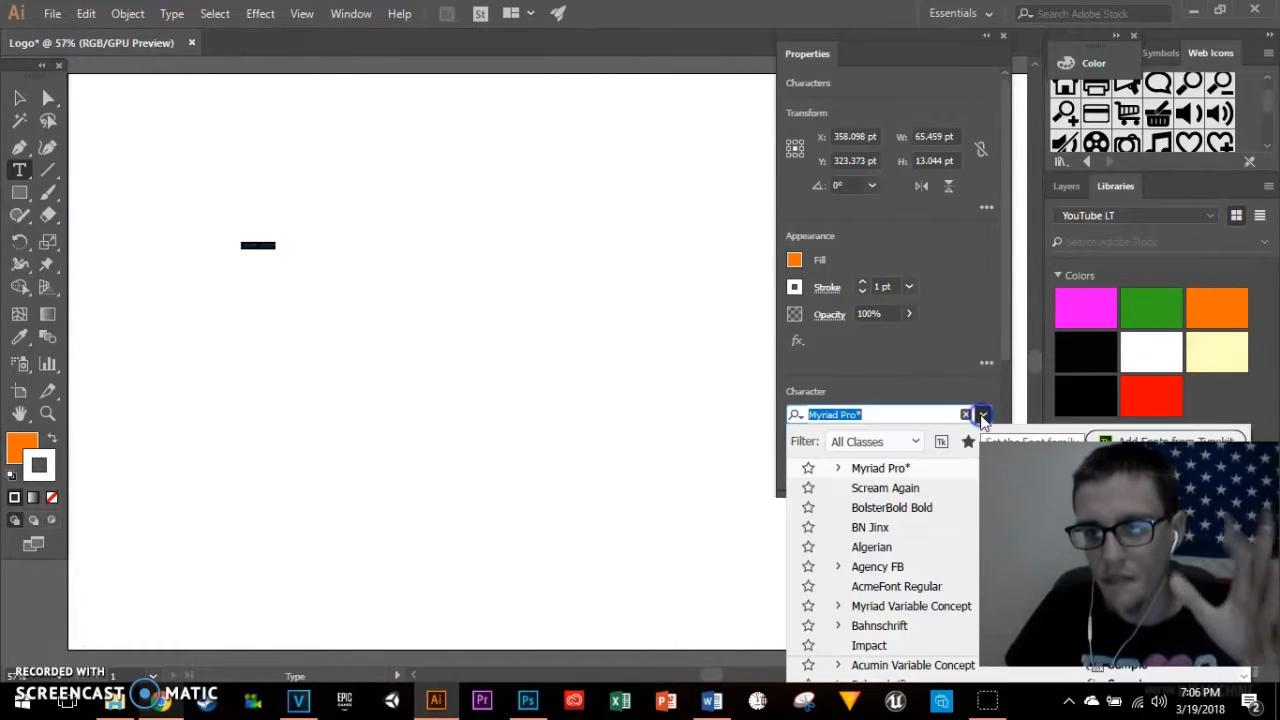
scroll(860, 508, down, 1)
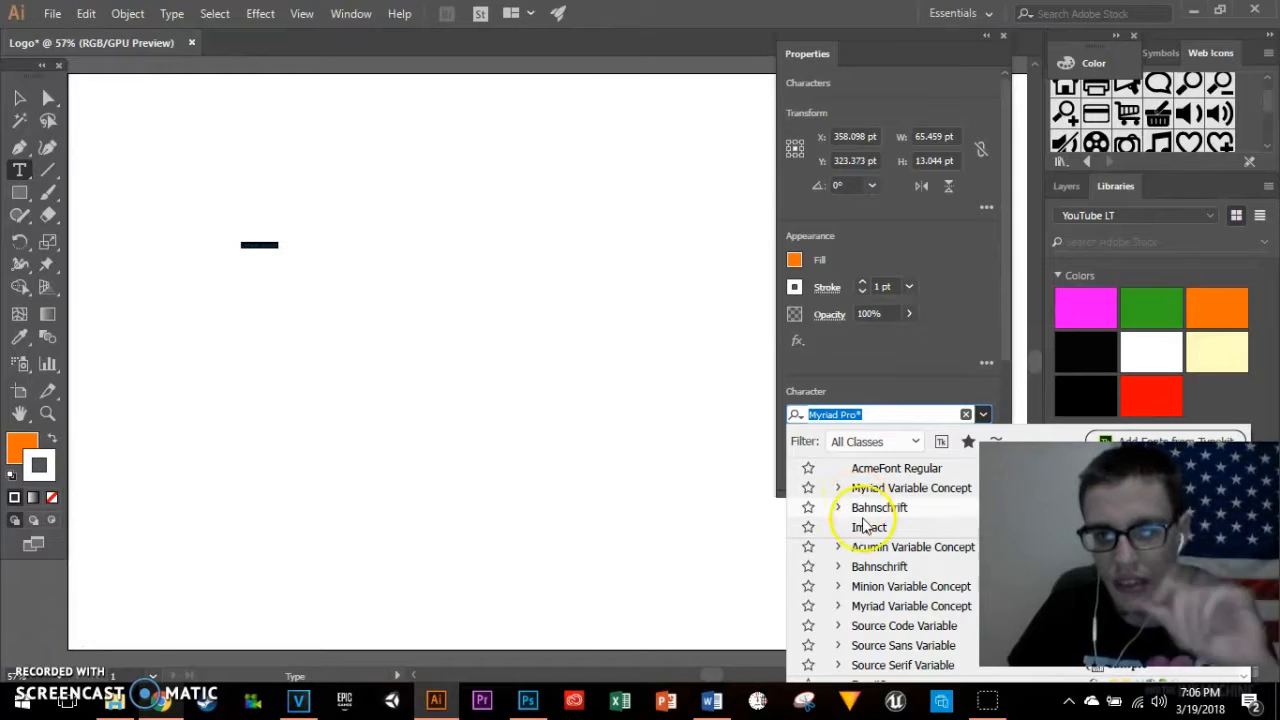
scroll(840, 540, up, 1)
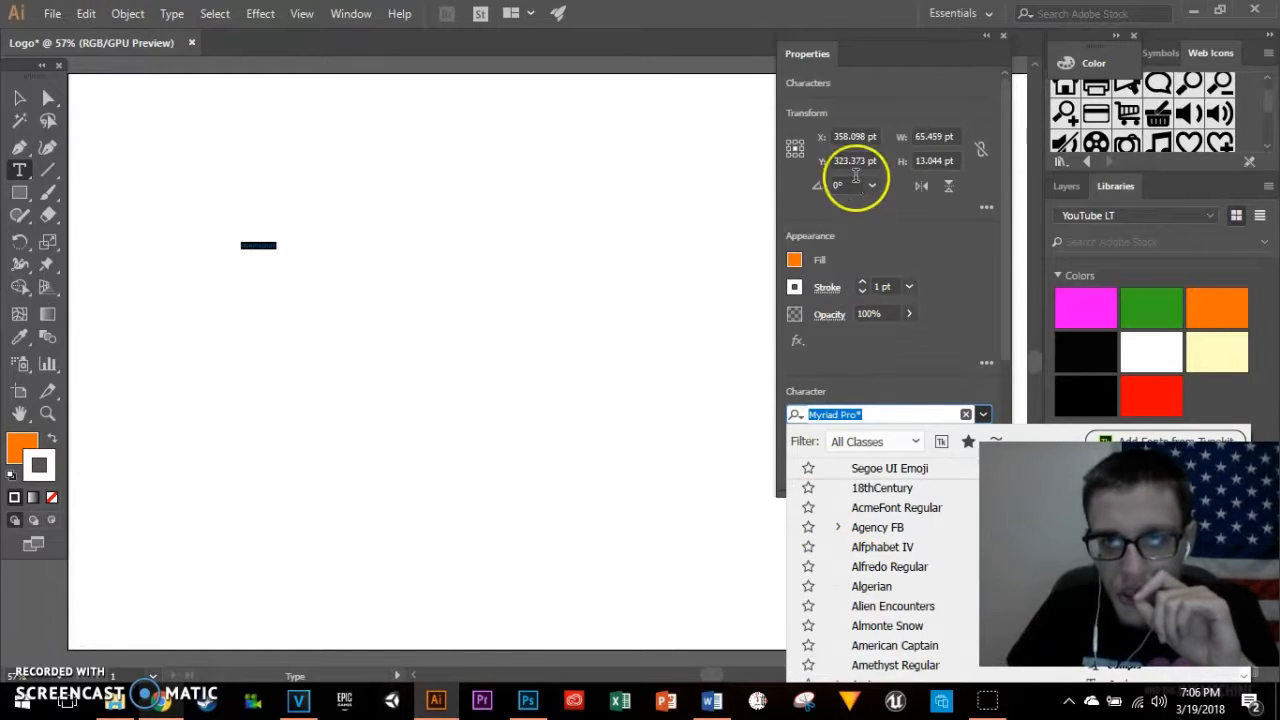
drag(851, 40, 714, 9)
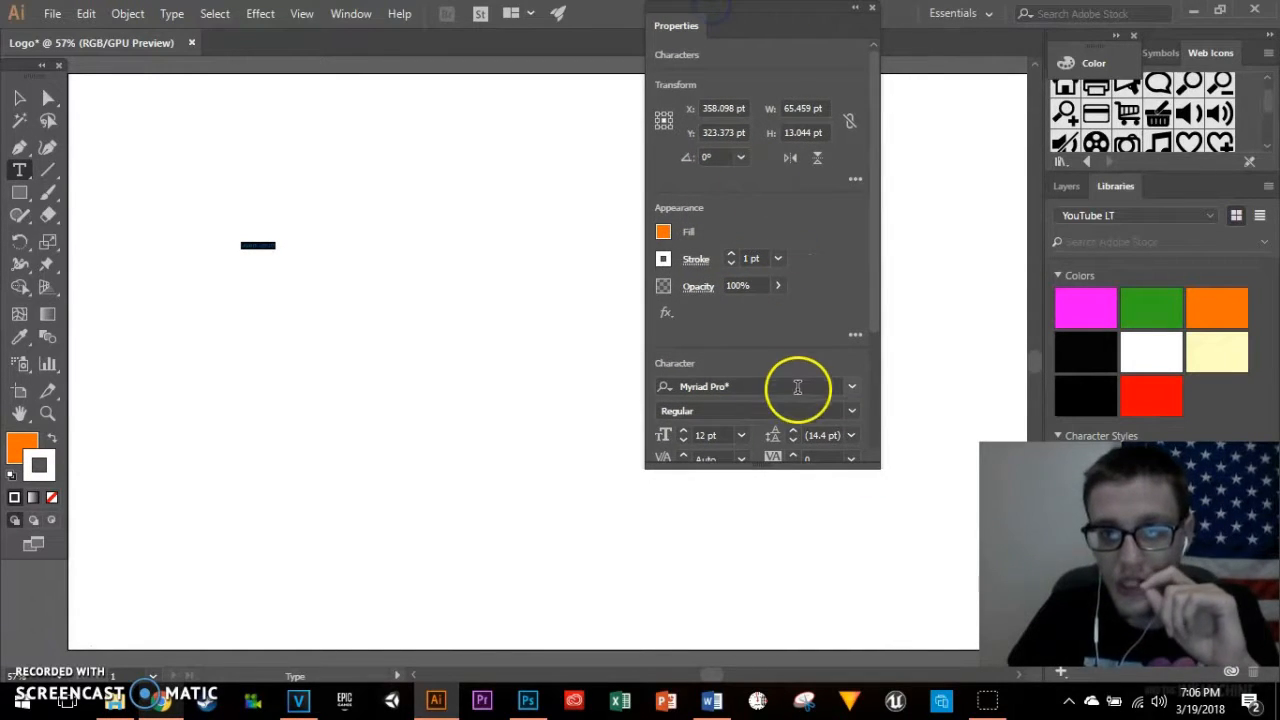
click(852, 392)
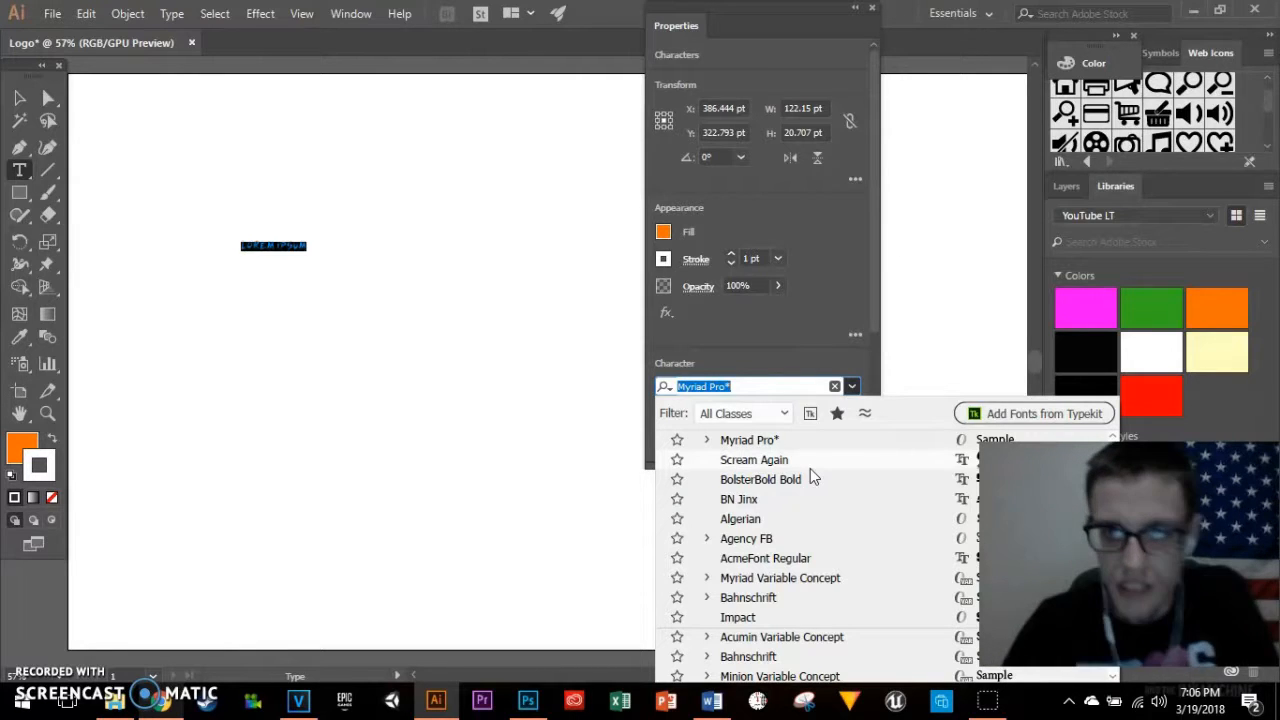
scroll(810, 478, down, 5)
scroll(800, 535, down, 12)
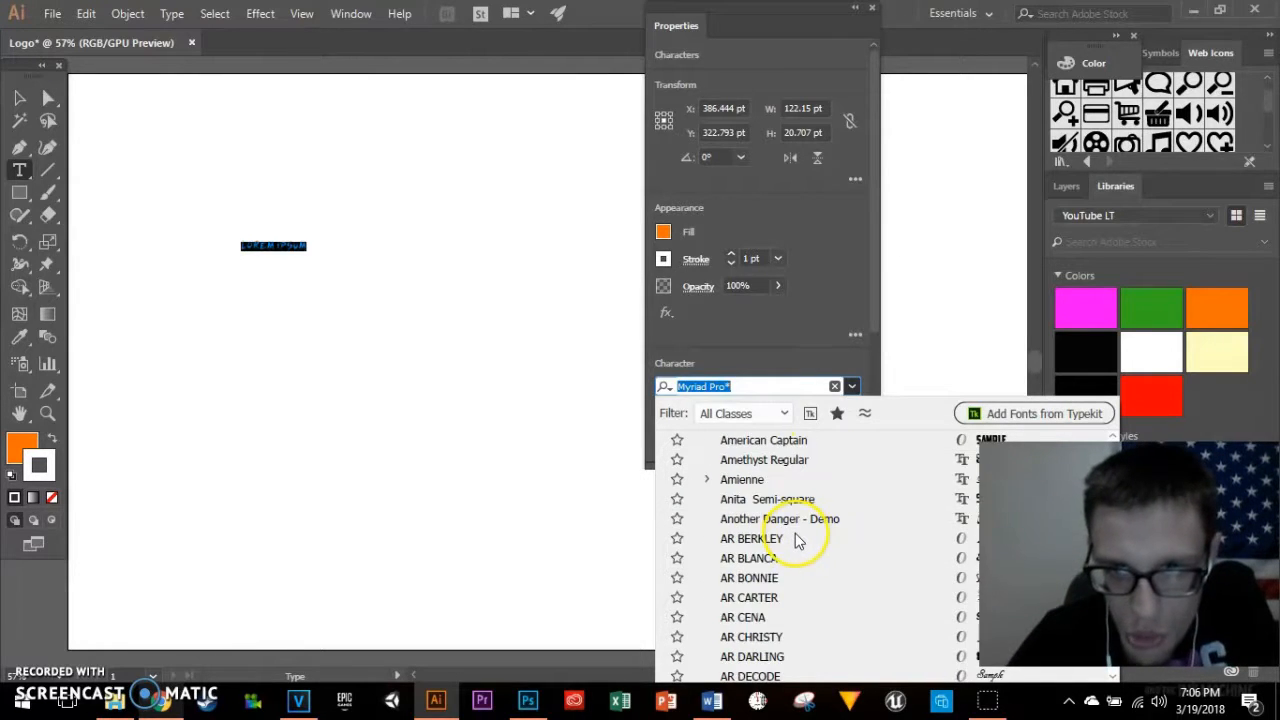
scroll(800, 512, down, 20)
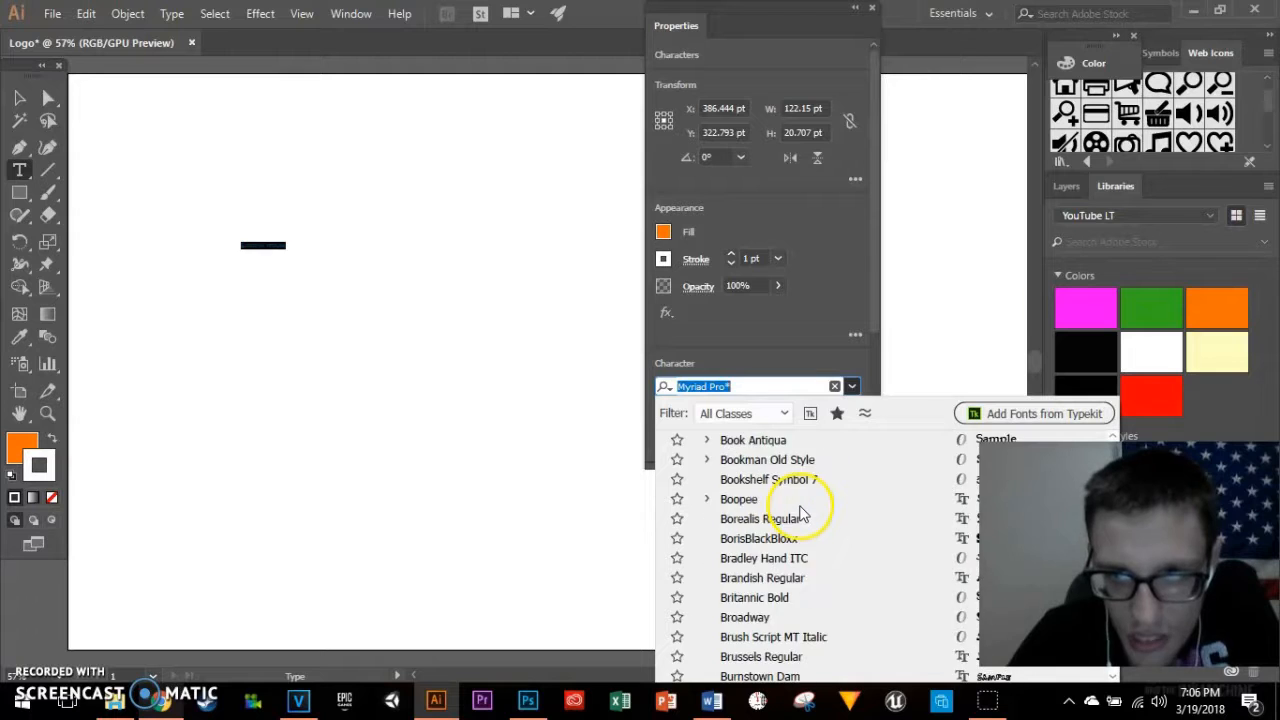
scroll(800, 485, up, 15)
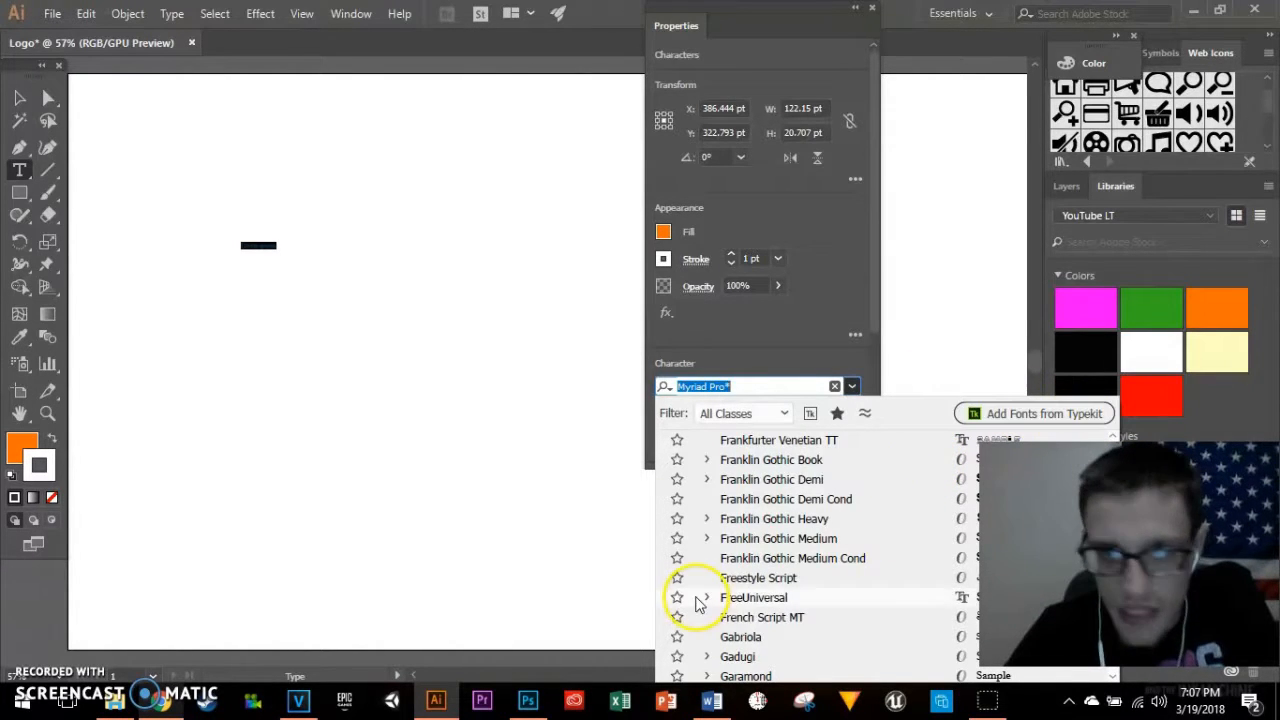
scroll(714, 586, up, 3)
Step: Search the fonts for "let" and apply LetterOMatic! to the placeholder text
text(LETT)
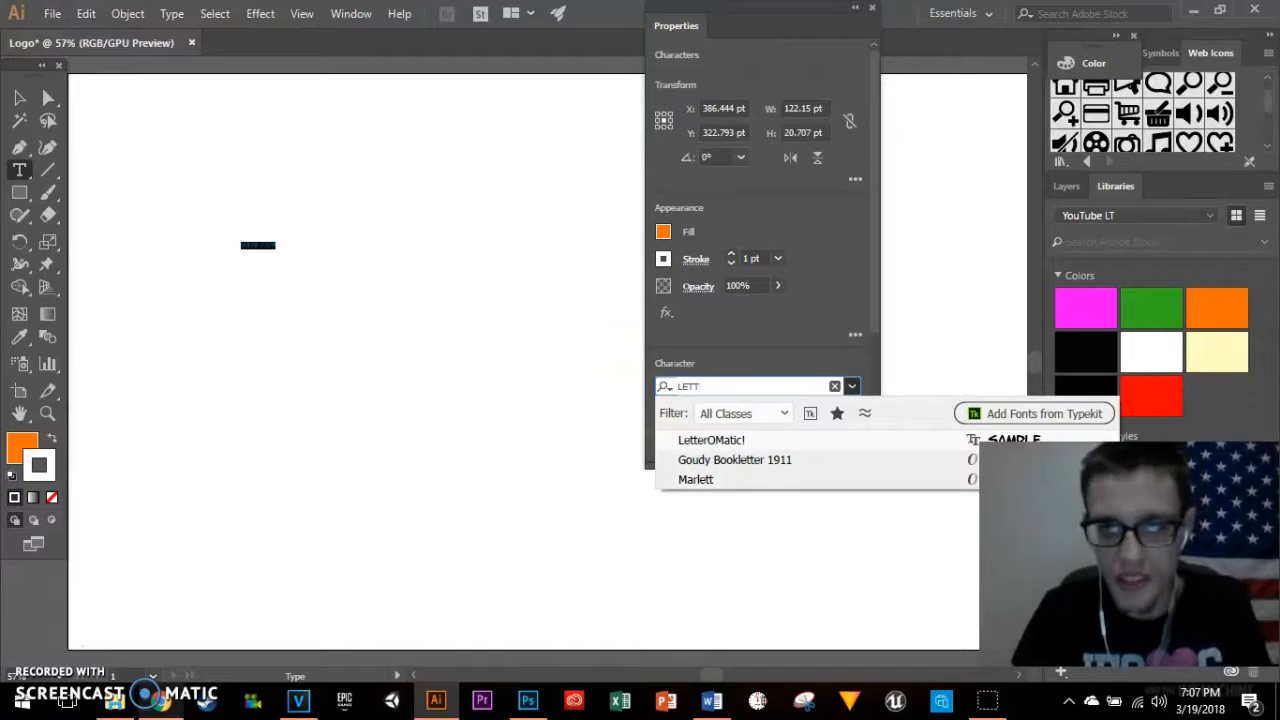
click(668, 442)
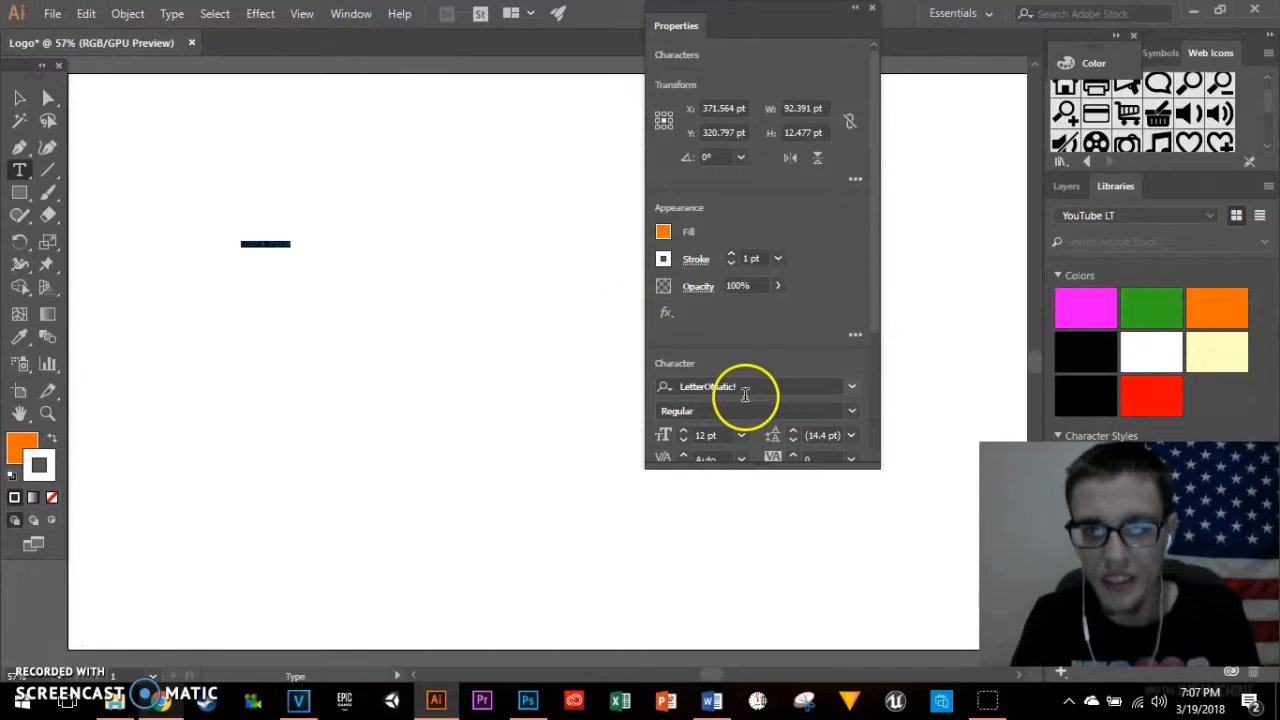
scroll(706, 440, down, 1)
drag(709, 437, 652, 435)
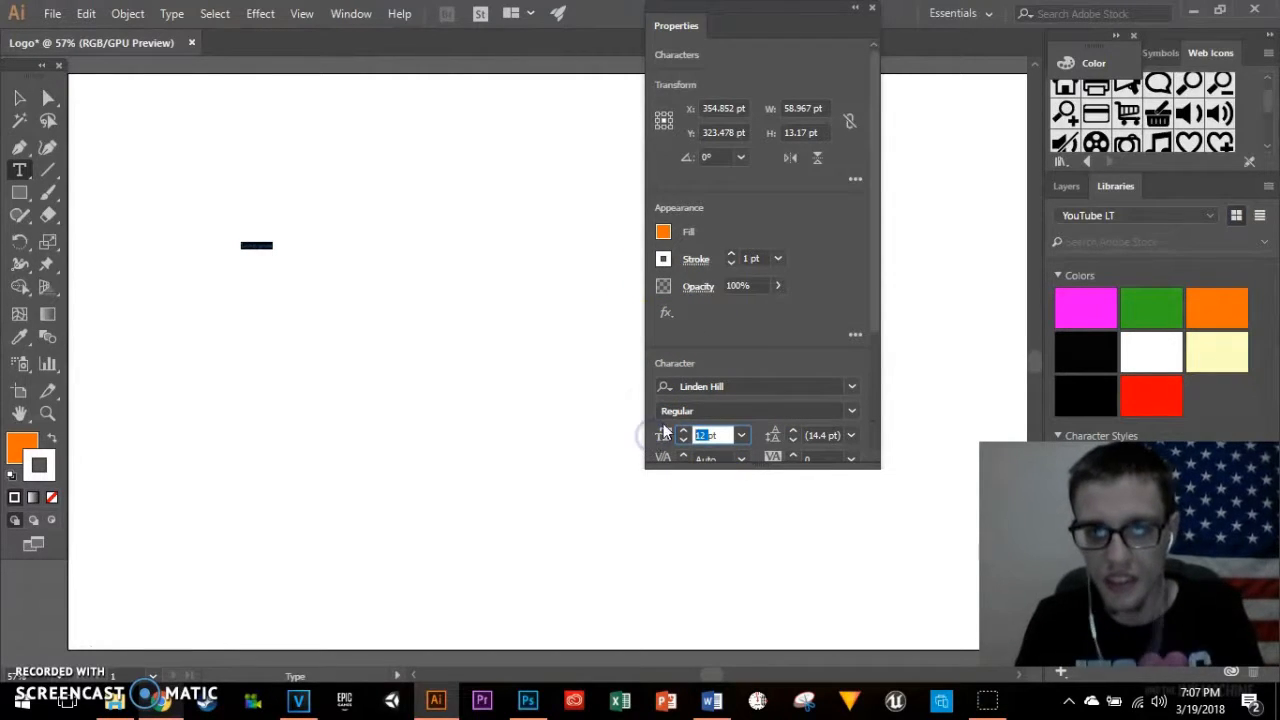
click(732, 387)
text(let)
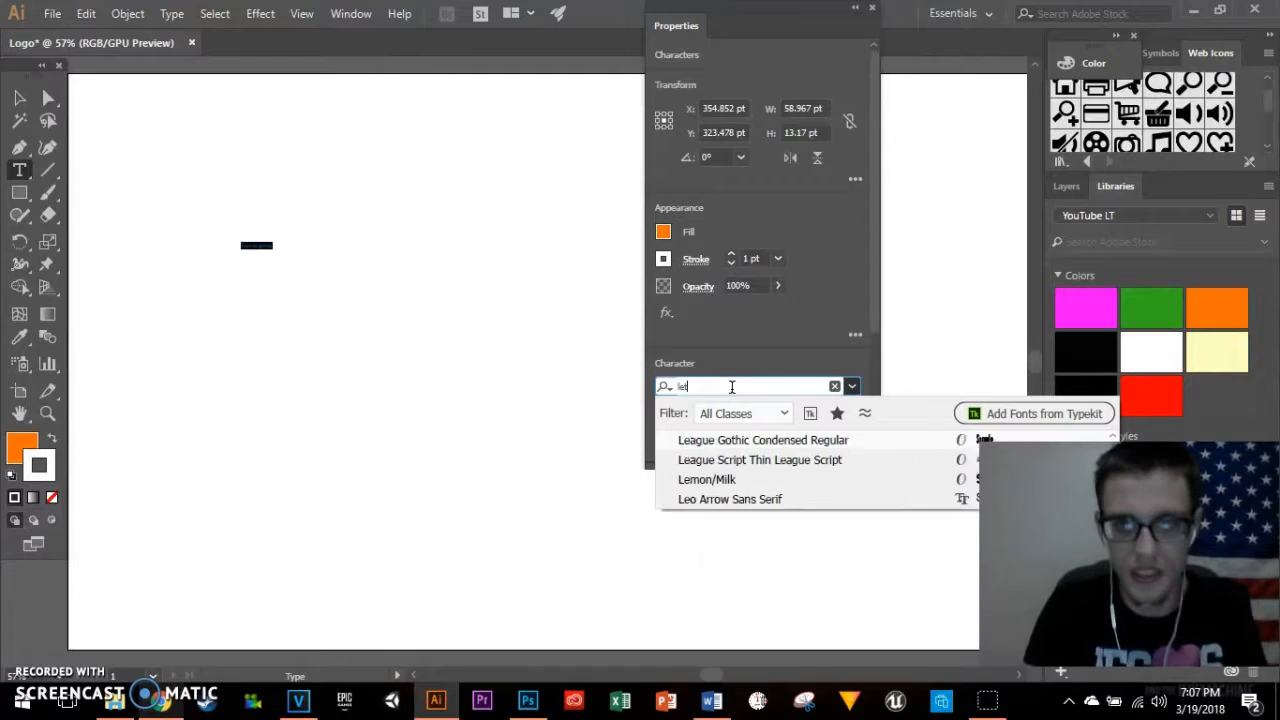
click(706, 438)
Step: Set the font size of the placeholder text to 45 pt
click(705, 435)
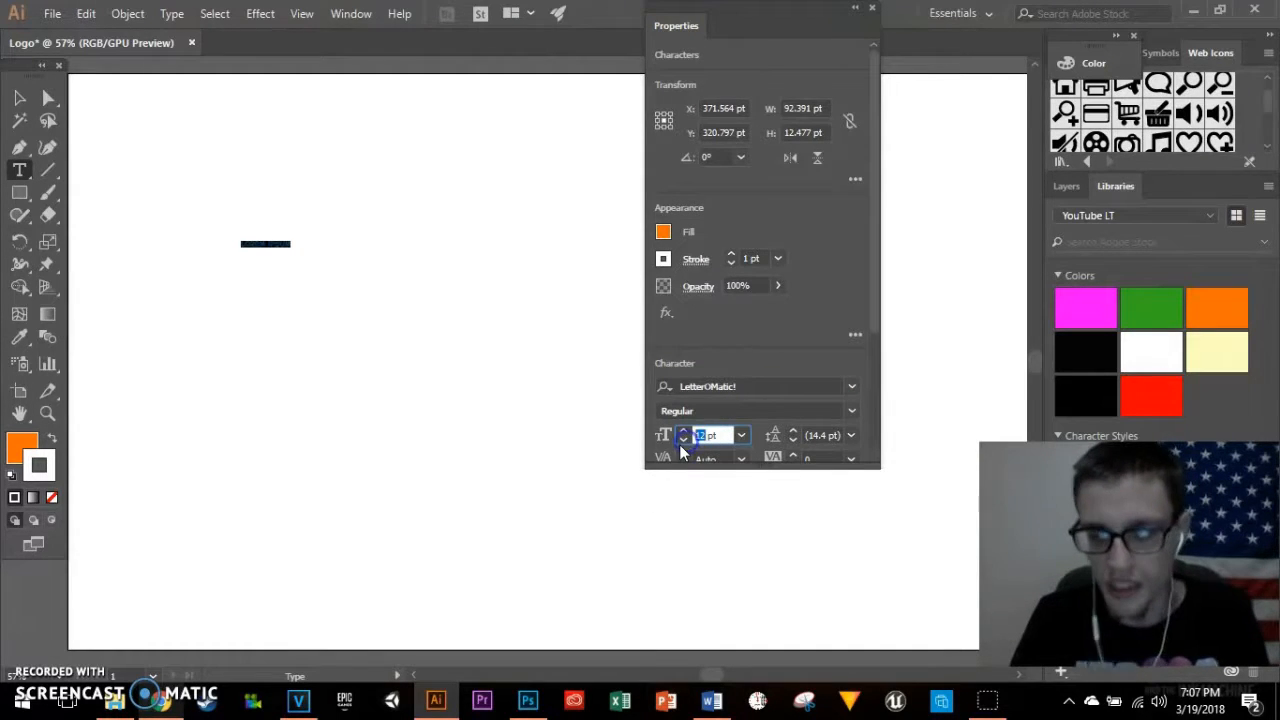
text(45)
key(Return)
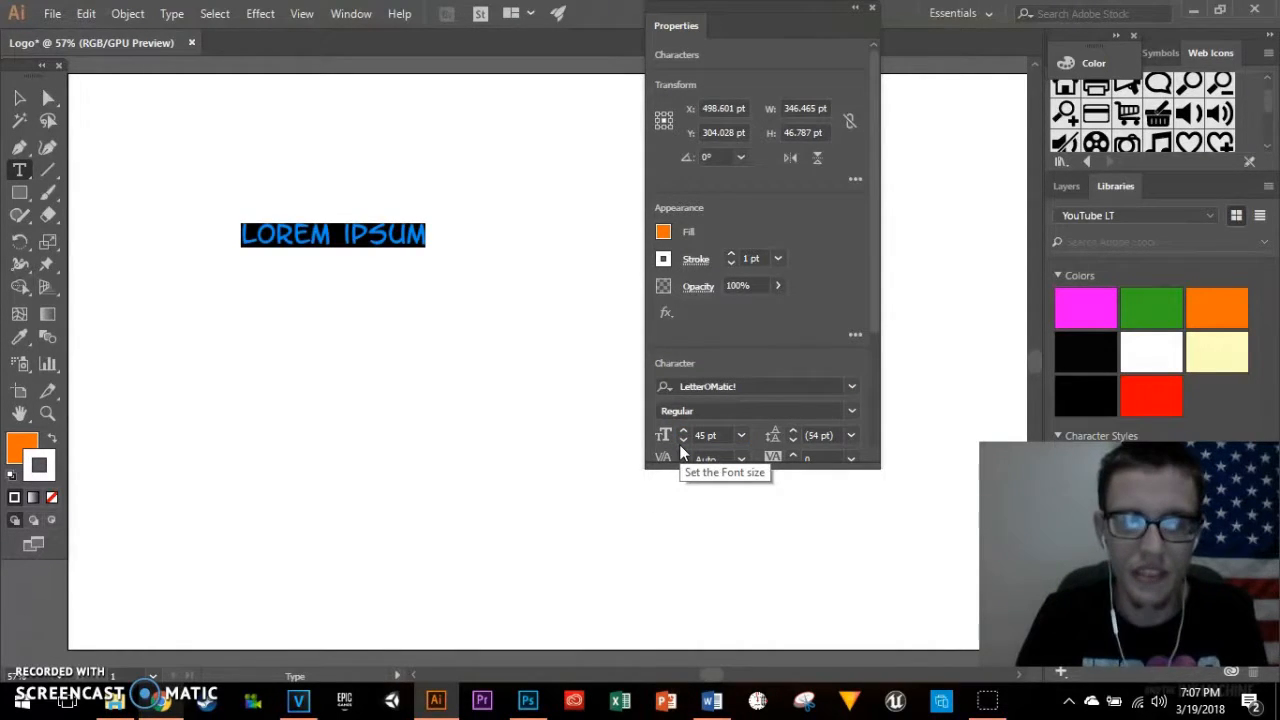
Step: Set the font size of the placeholder text to 72 pt
click(655, 437)
text(72)
key(Return)
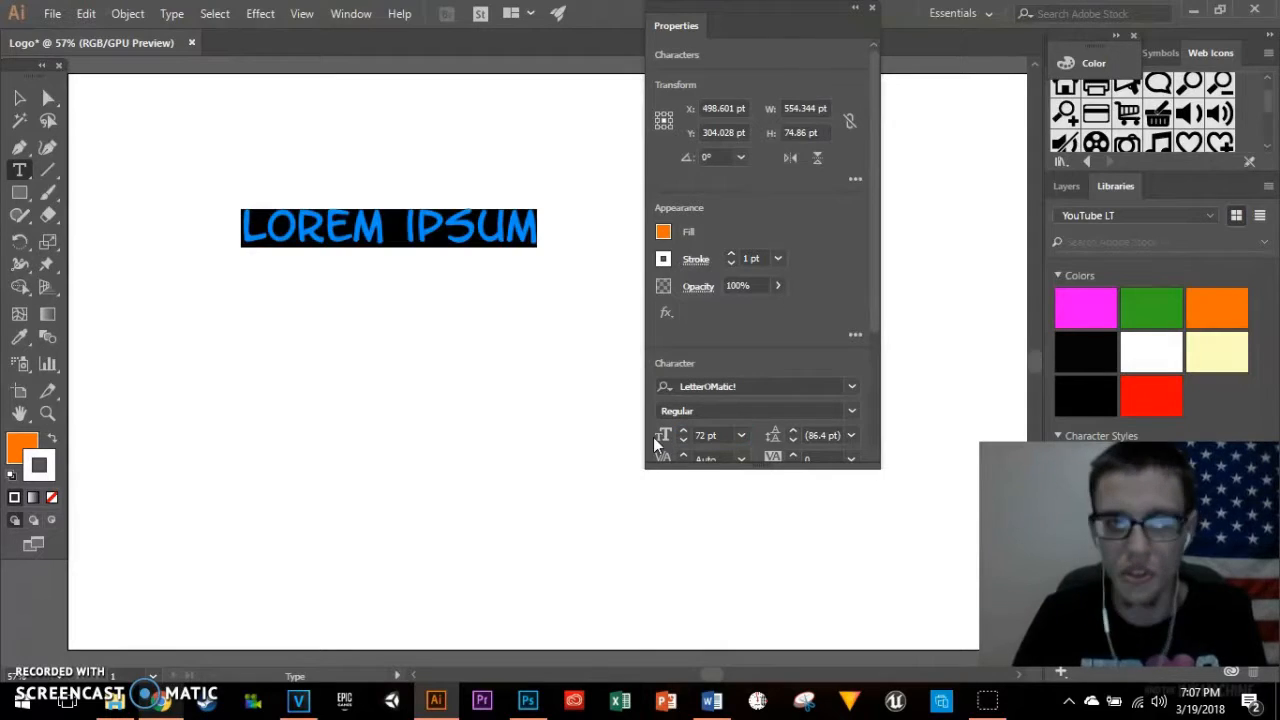
Step: Give the selected text a black stroke with a weight of 3 pt
click(663, 258)
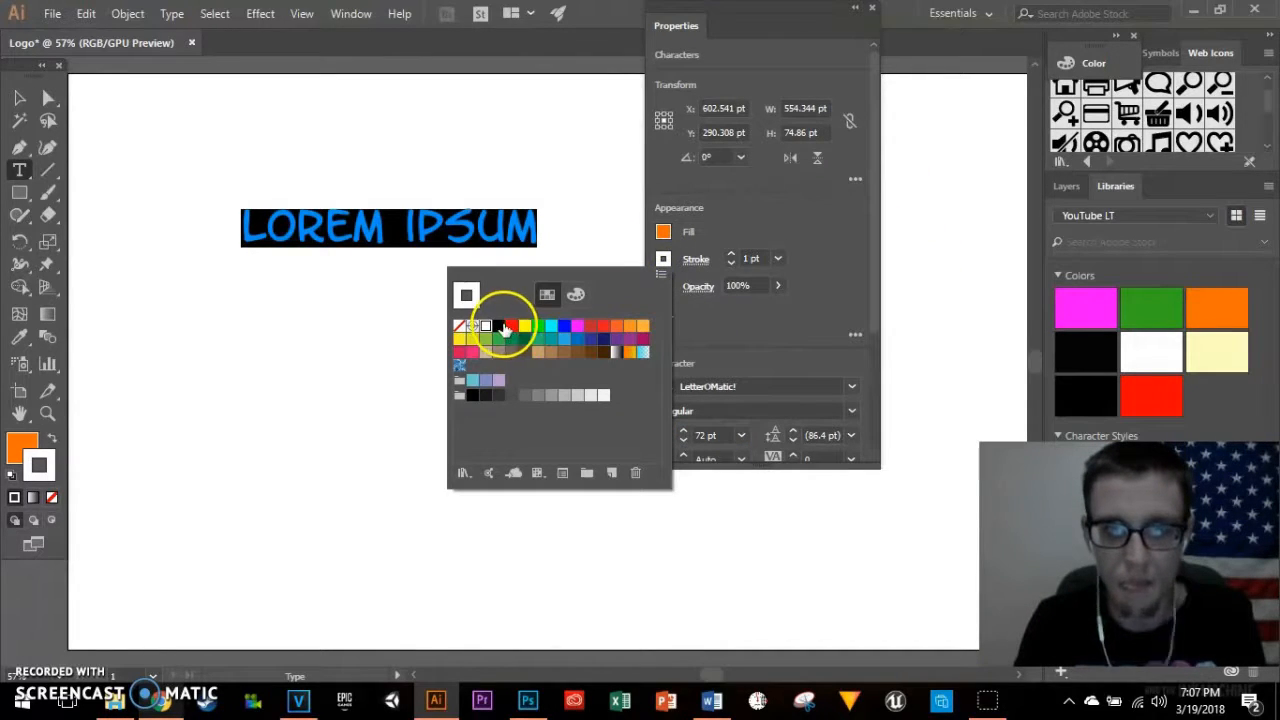
click(500, 327)
click(745, 258)
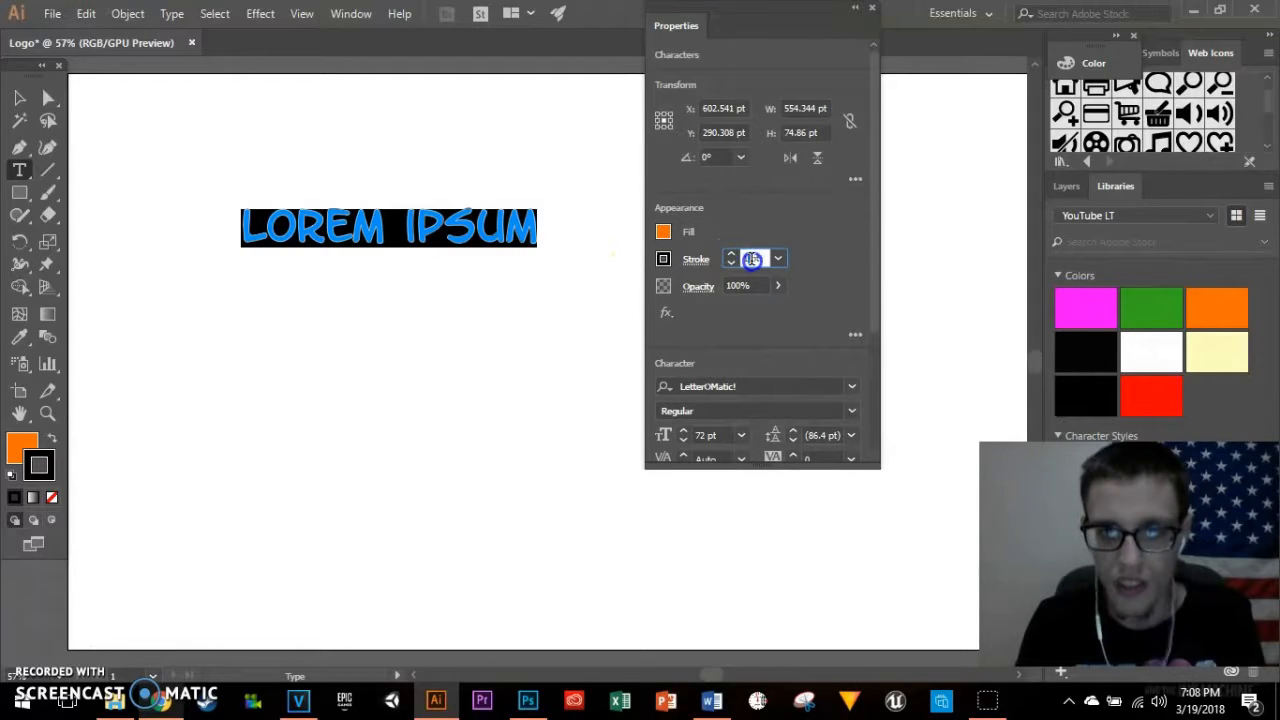
text(\)
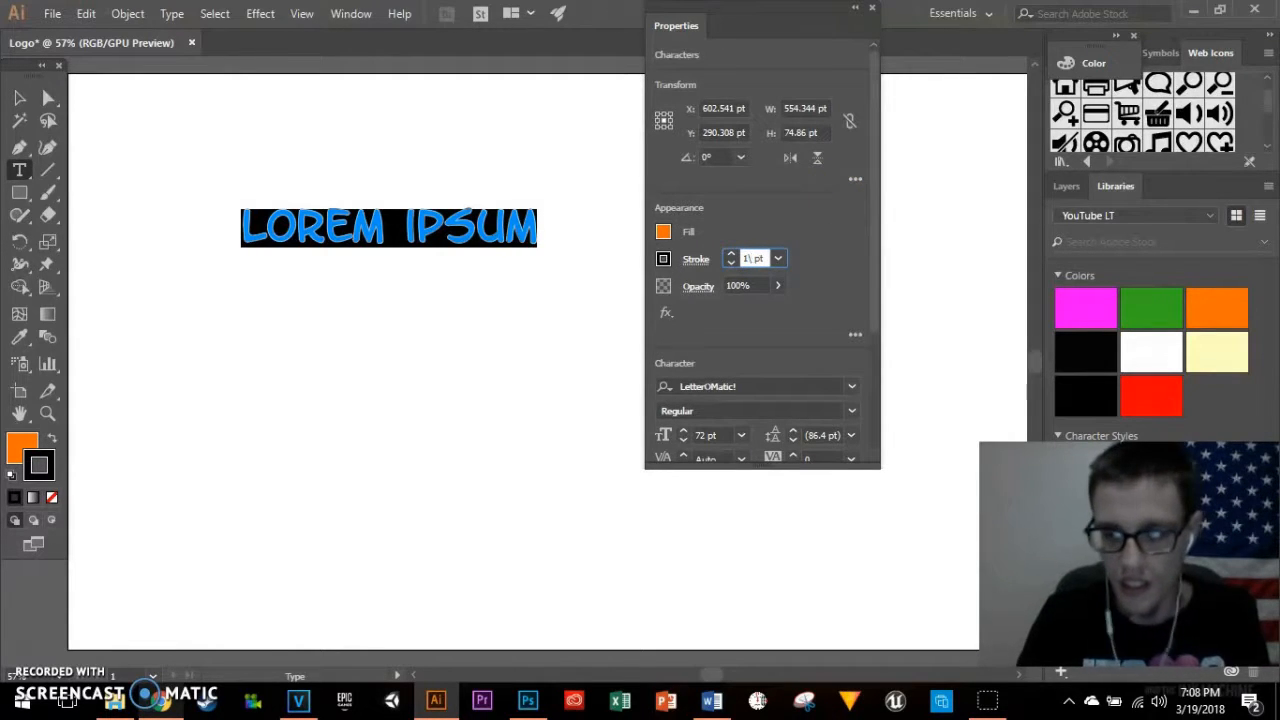
key(Tab)
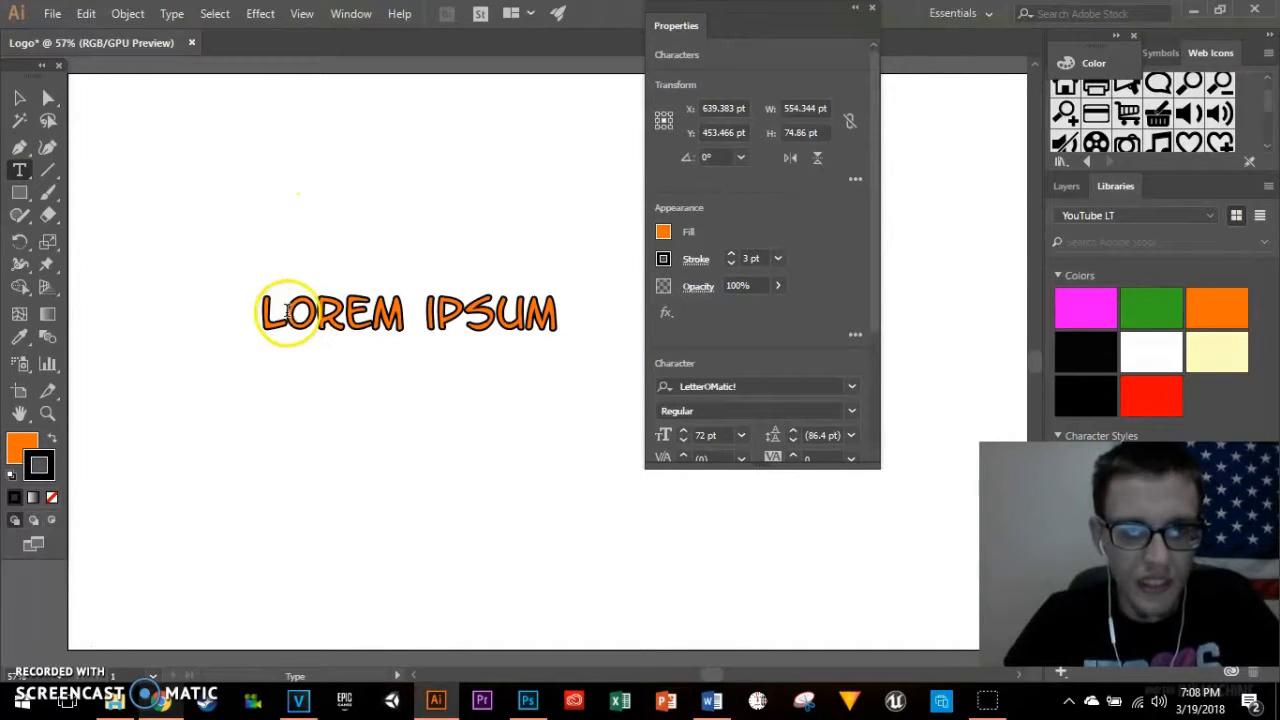
Step: Replace the LOREM IPSUM placeholder with a short first name and erase it, leaving the text object empty
drag(266, 309, 560, 316)
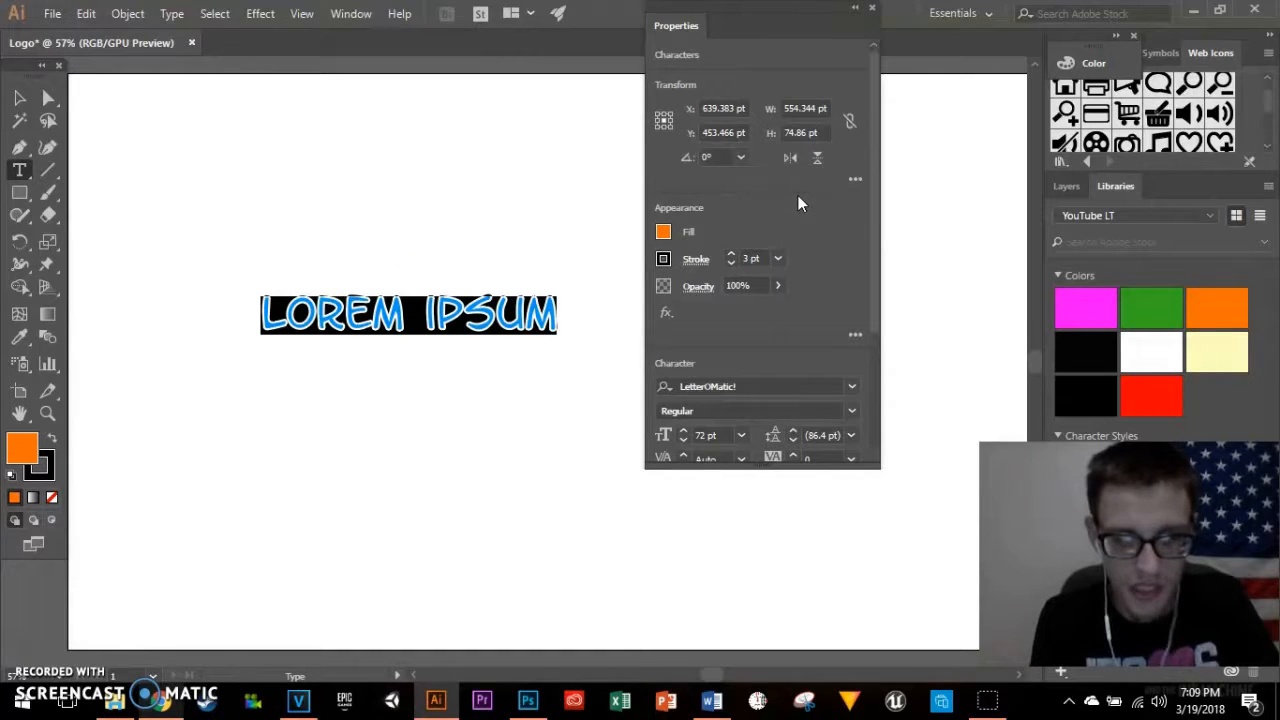
text(JON)
key(BackSpace)
key(BackSpace)
key(BackSpace)
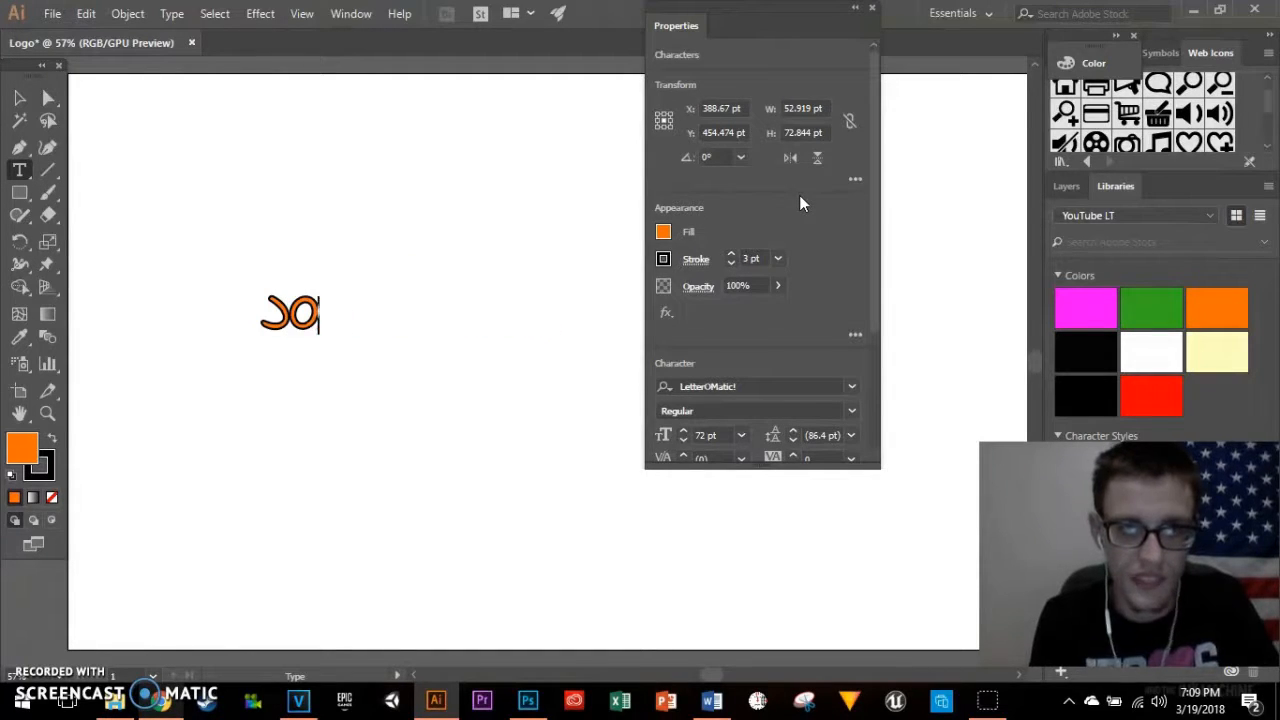
text(JON)
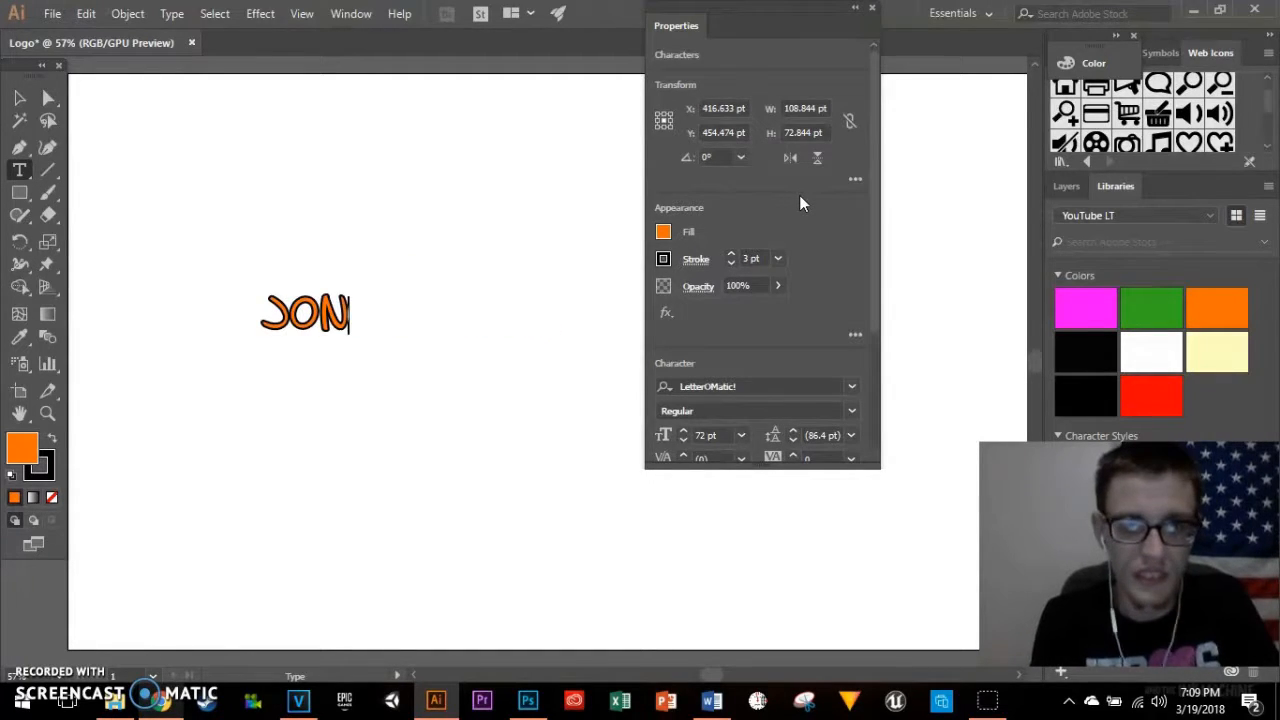
key(BackSpace)
key(BackSpace)
key(BackSpace)
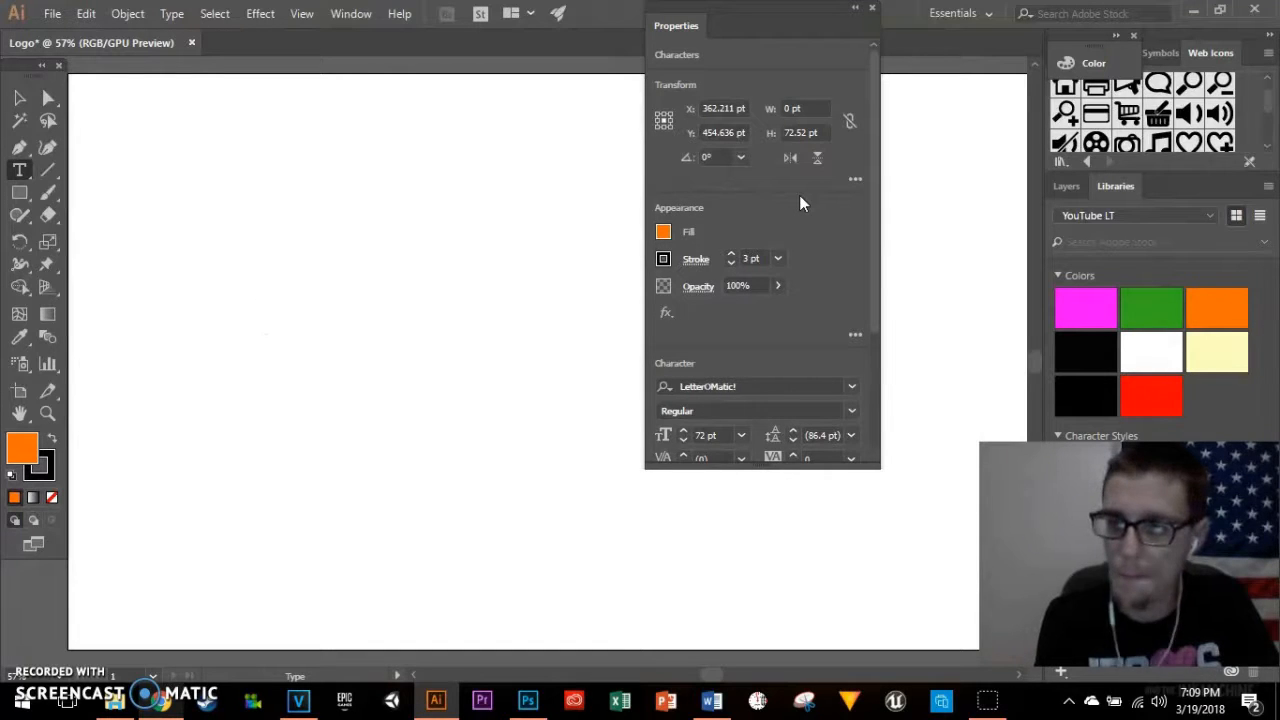
Step: Try a surname as the logo text and erase it again
text(MORRISONG)
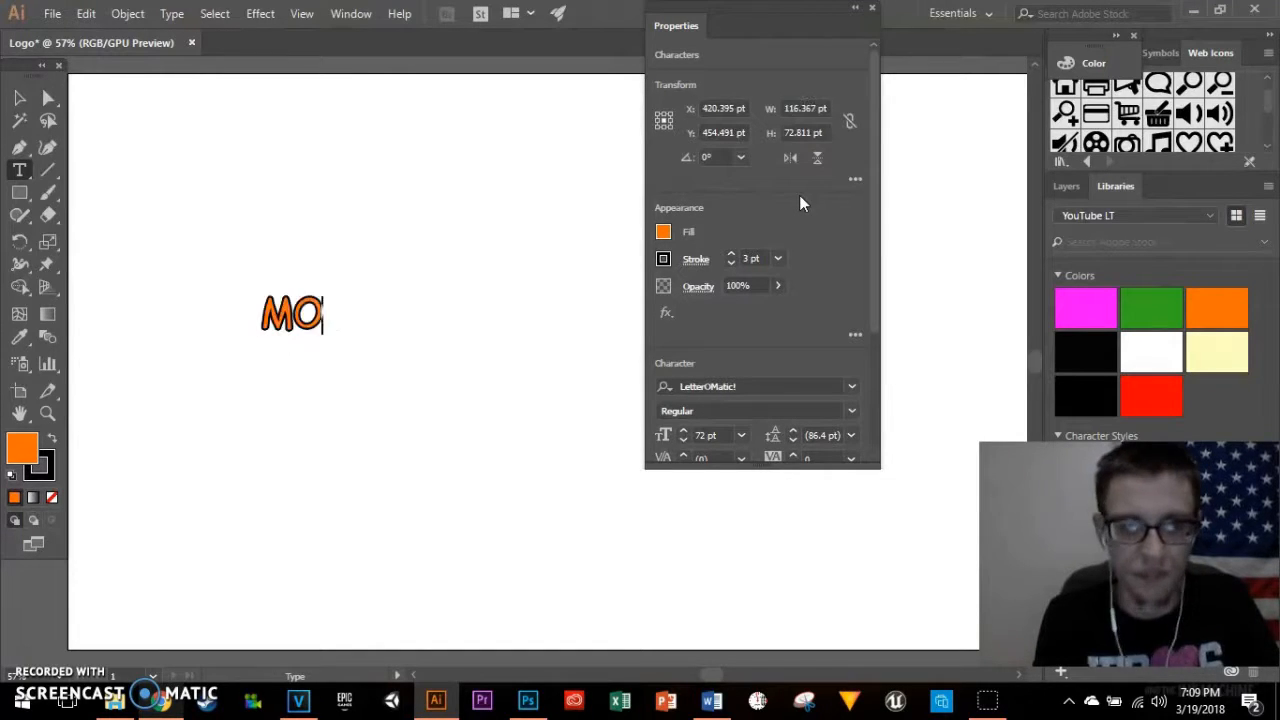
key(BackSpace)
key(BackSpace)
key(BackSpace)
key(BackSpace)
key(BackSpace)
key(BackSpace)
key(BackSpace)
key(BackSpace)
key(BackSpace)
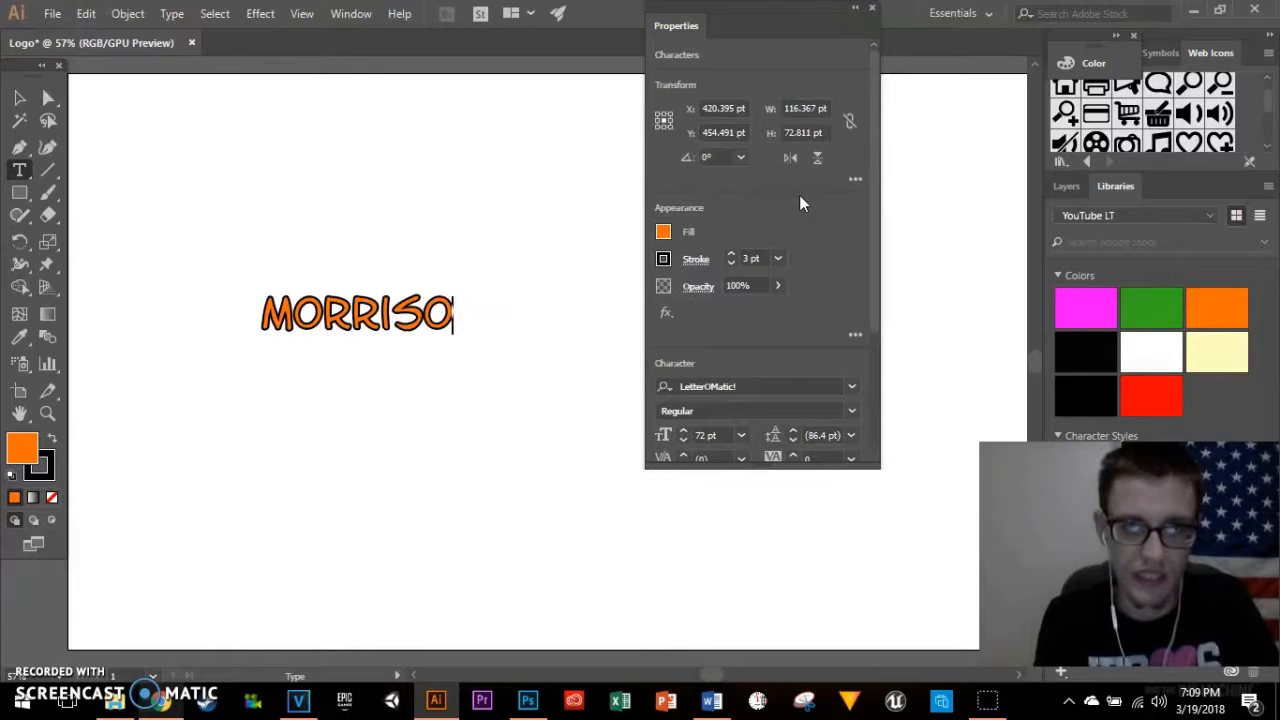
Step: Enter #JONJONARMY as the logo text
text(JONJ)
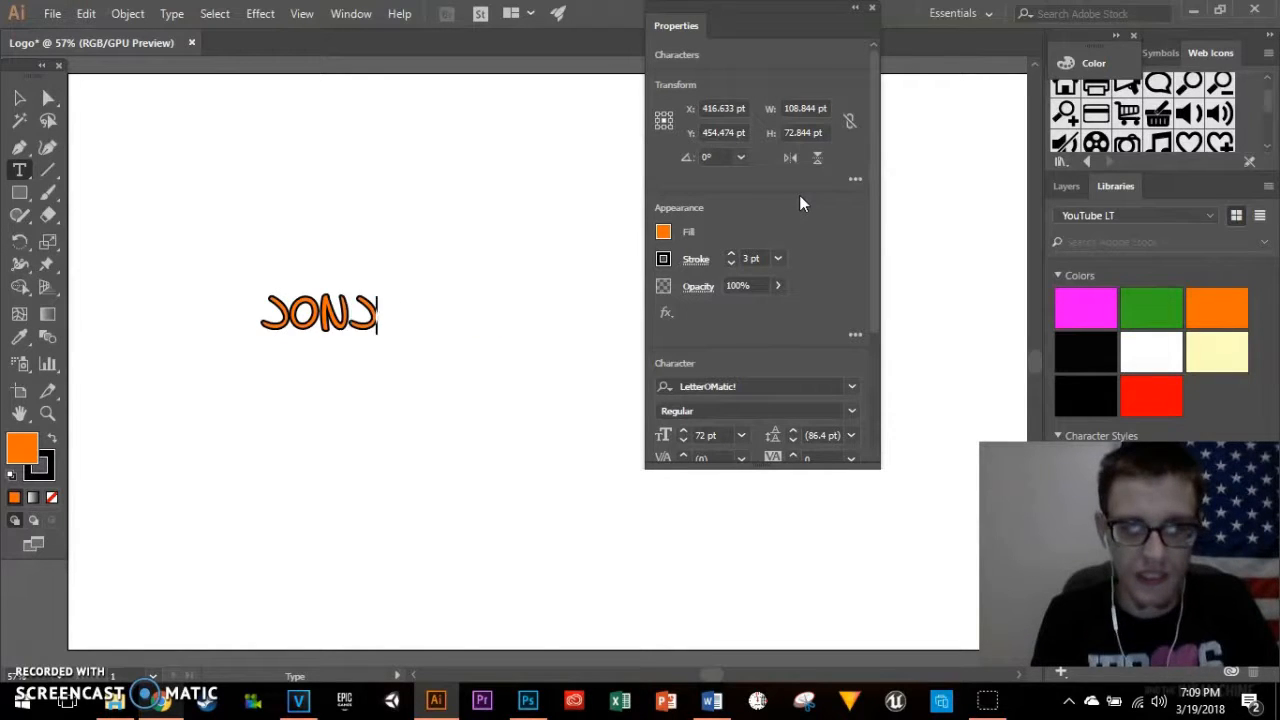
text(ONARMY)
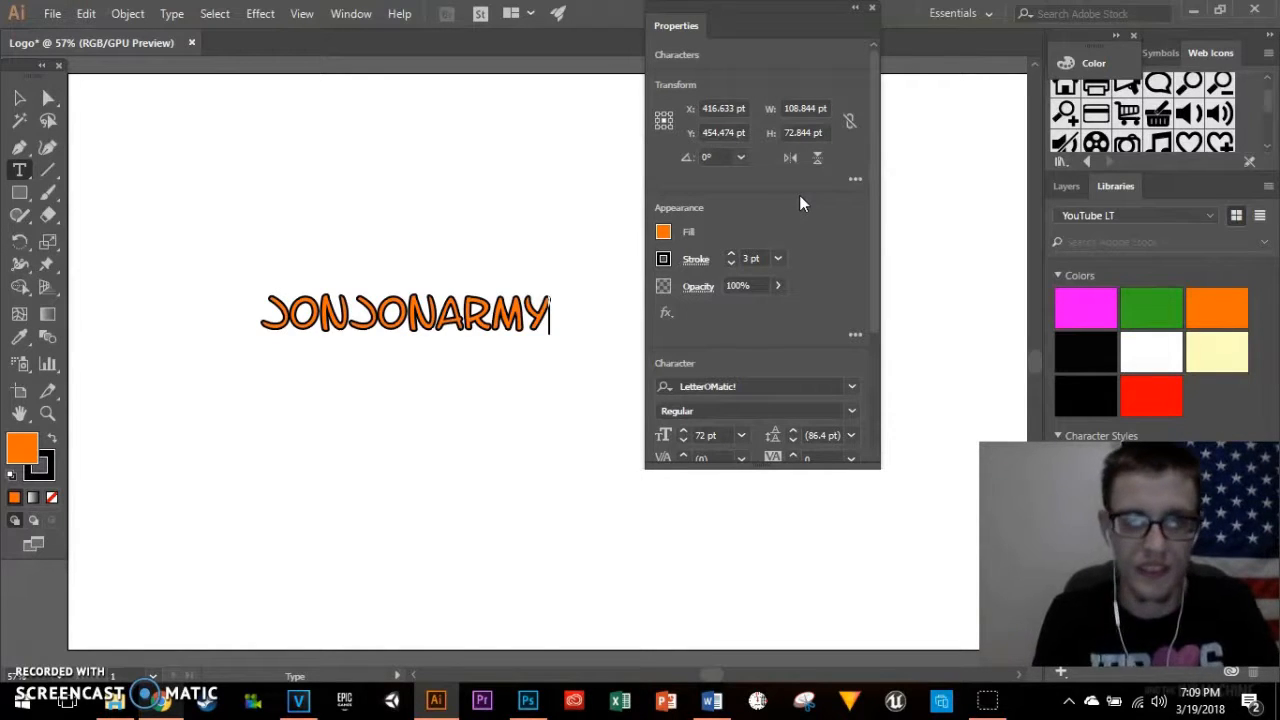
text(!)
key(BackSpace)
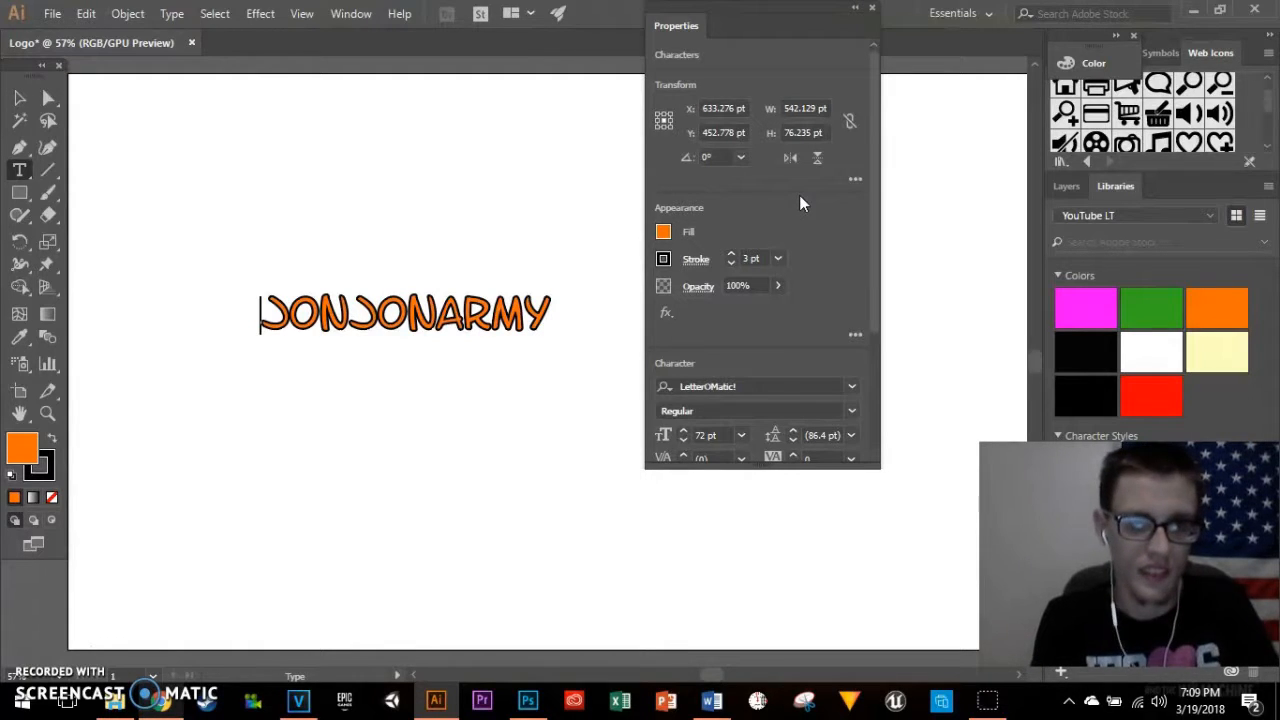
text(#)
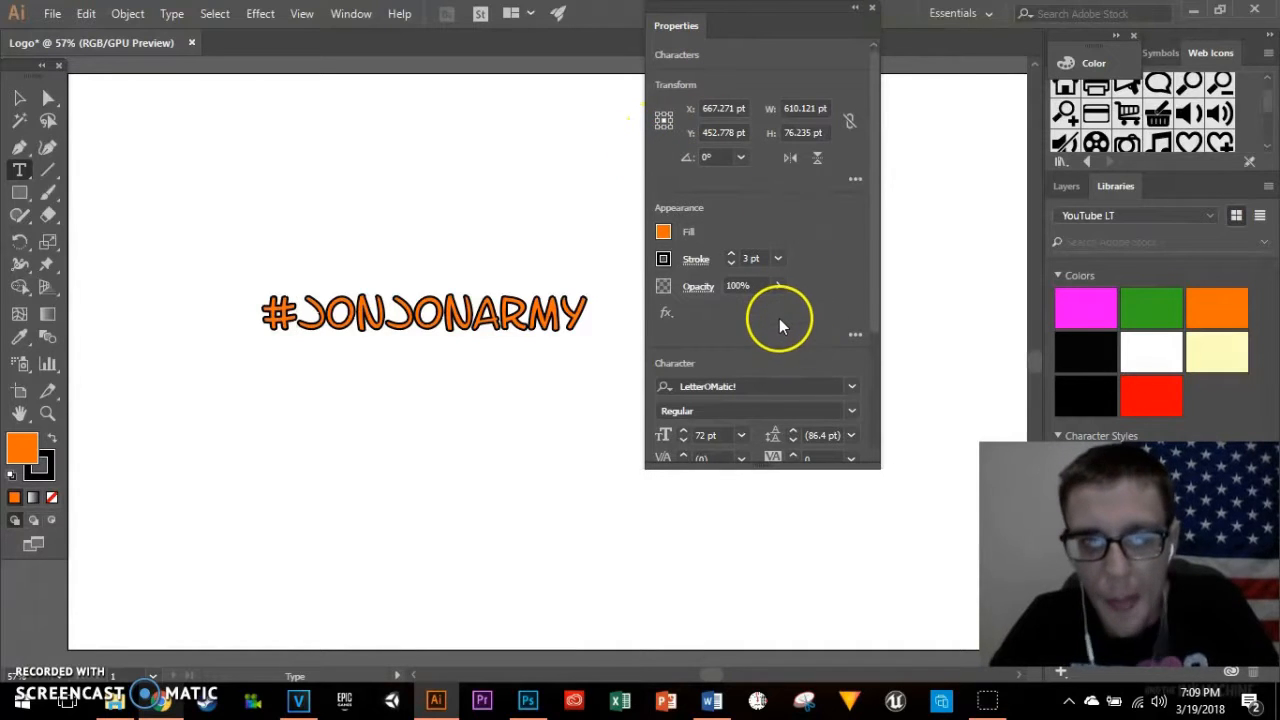
Step: Dock the floating Properties panel and move the #JONJONARMY text to the upper middle of the artboard, at about X 911 pt, Y 409 pt
drag(694, 16, 1164, 176)
click(19, 97)
drag(512, 308, 619, 288)
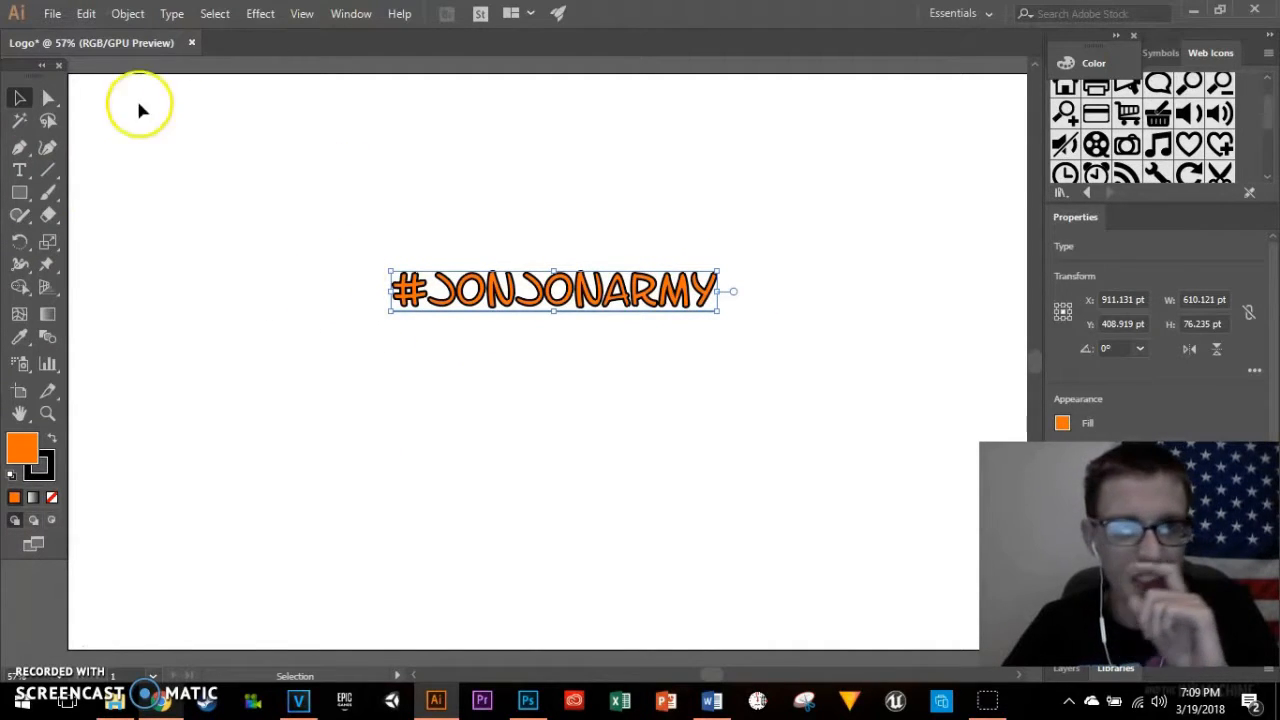
click(663, 191)
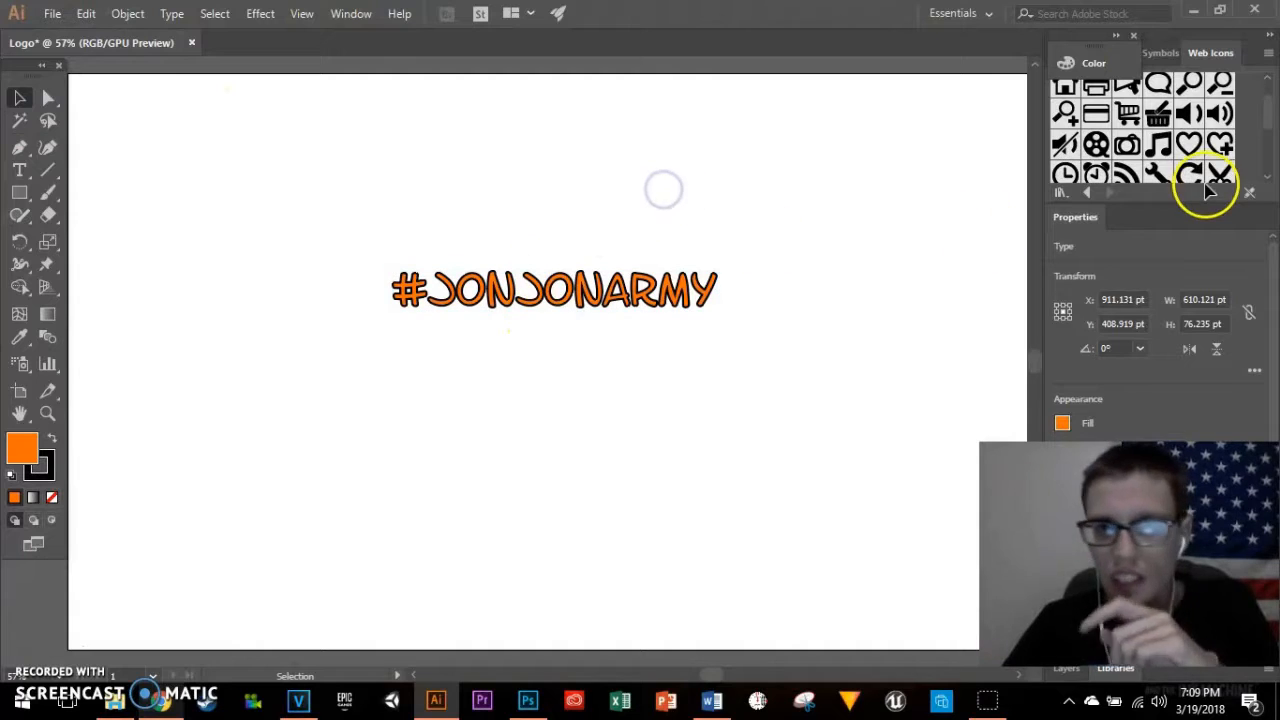
Step: Close the floating Color panel and open the Logo Elements symbol library
scroll(1212, 147, down, 5)
scroll(1211, 151, up, 6)
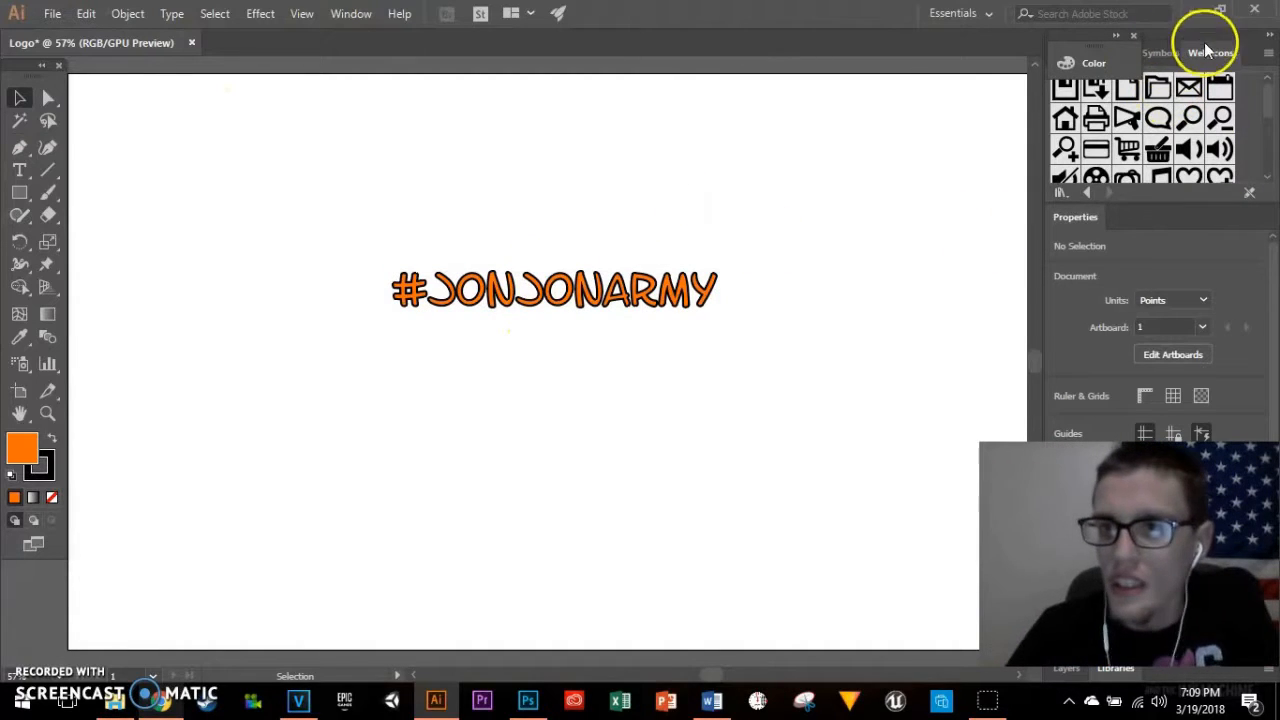
click(1135, 36)
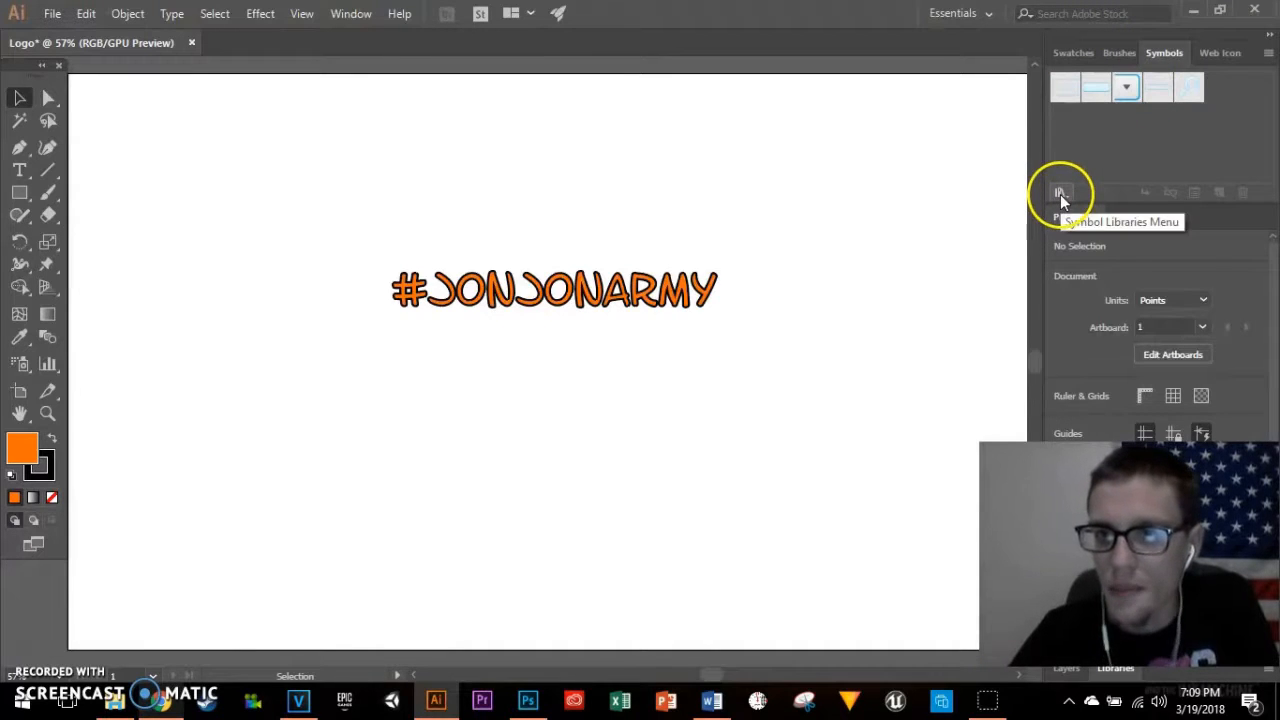
click(301, 14)
click(269, 73)
click(350, 14)
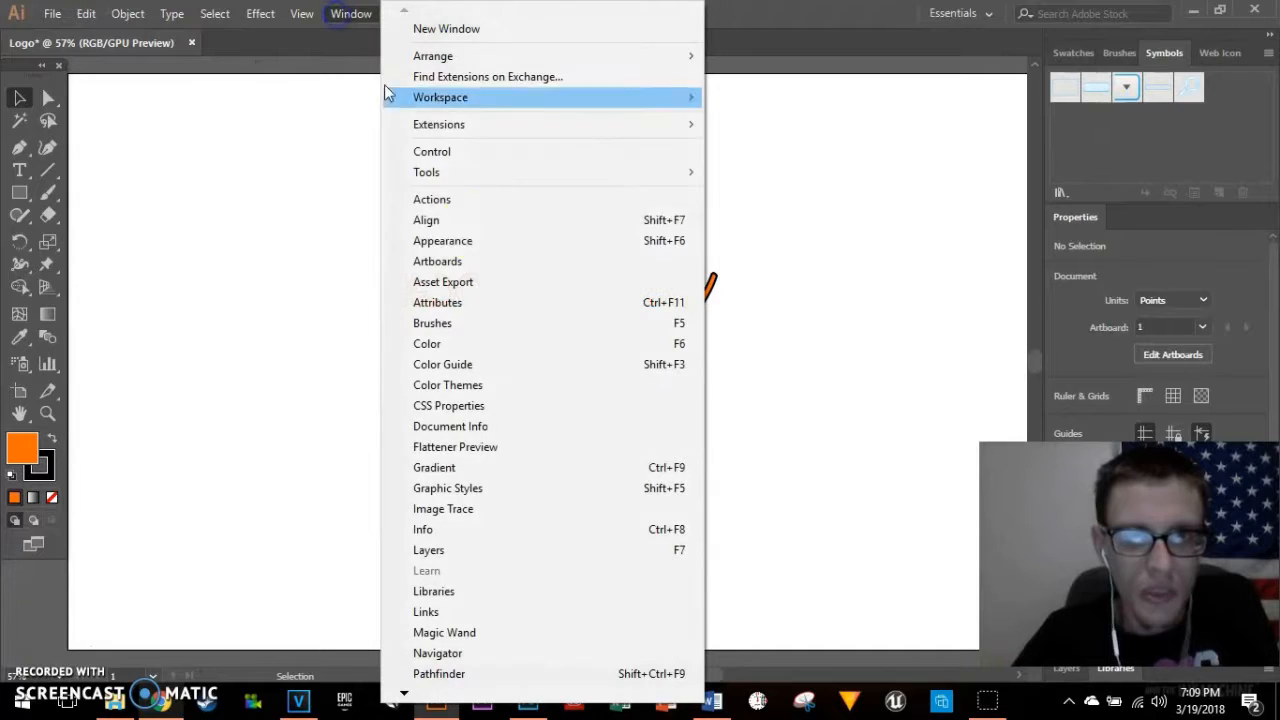
scroll(457, 600, down, 3)
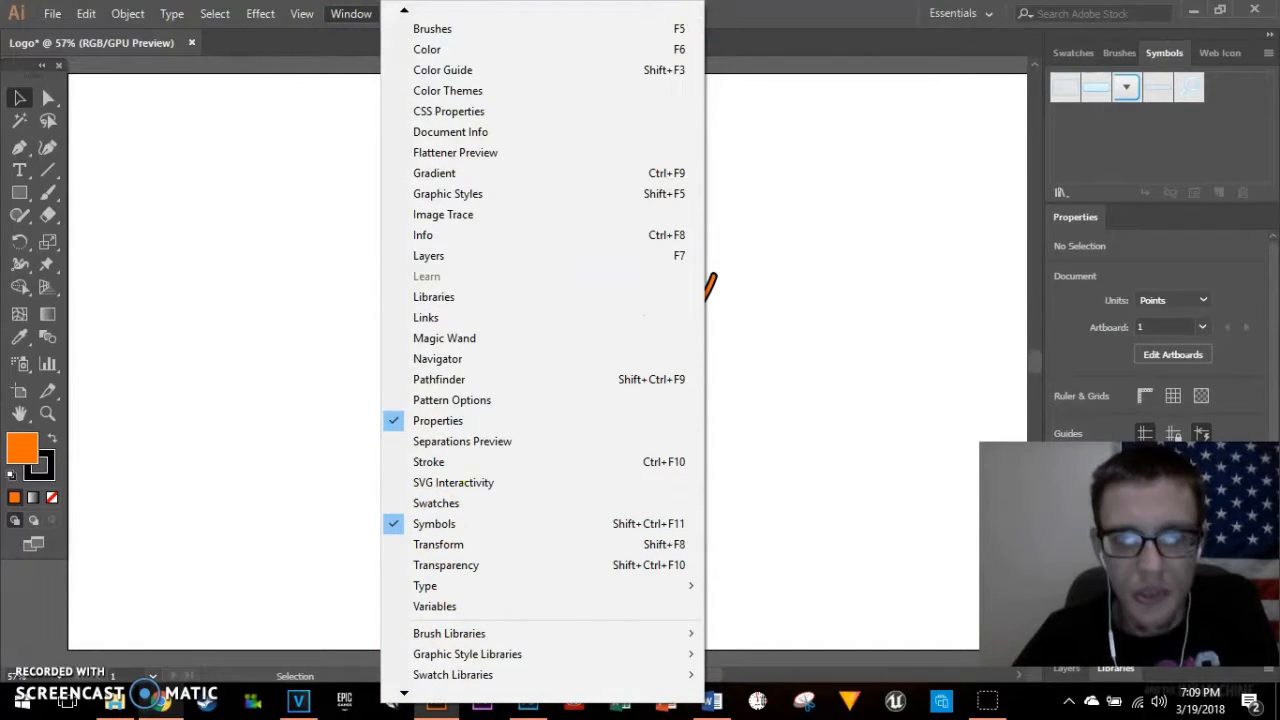
click(1062, 191)
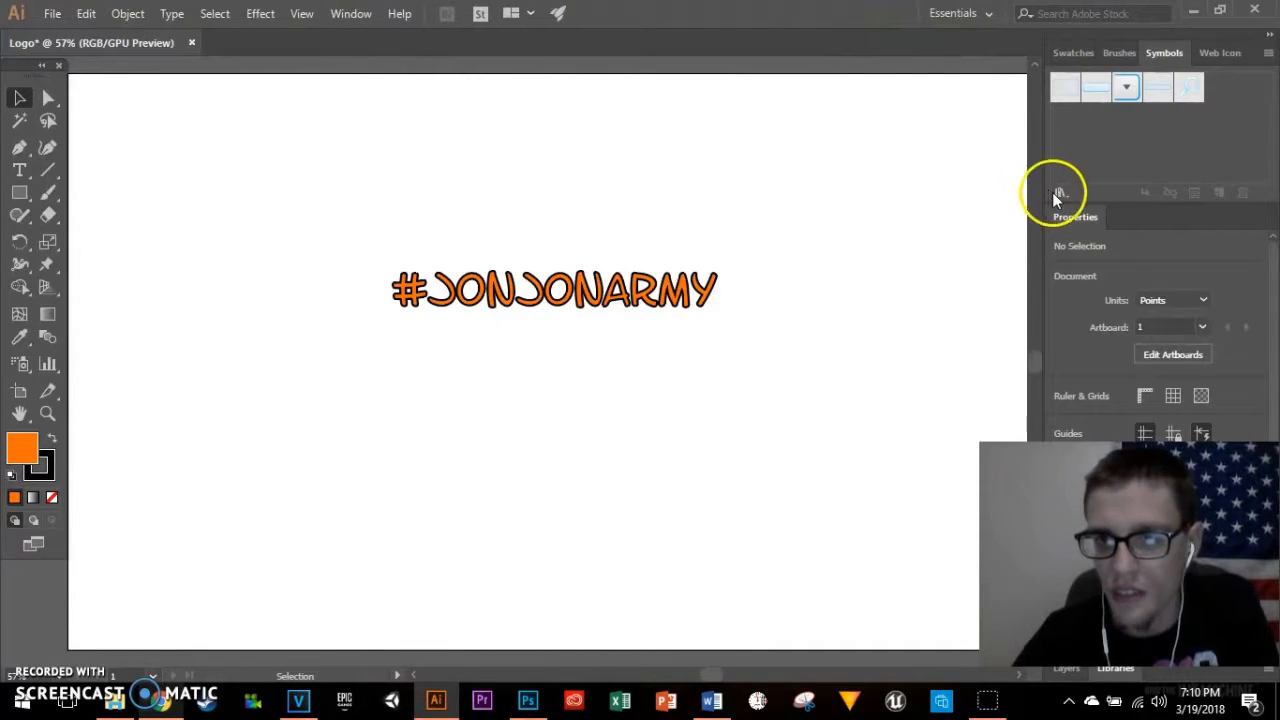
click(1058, 193)
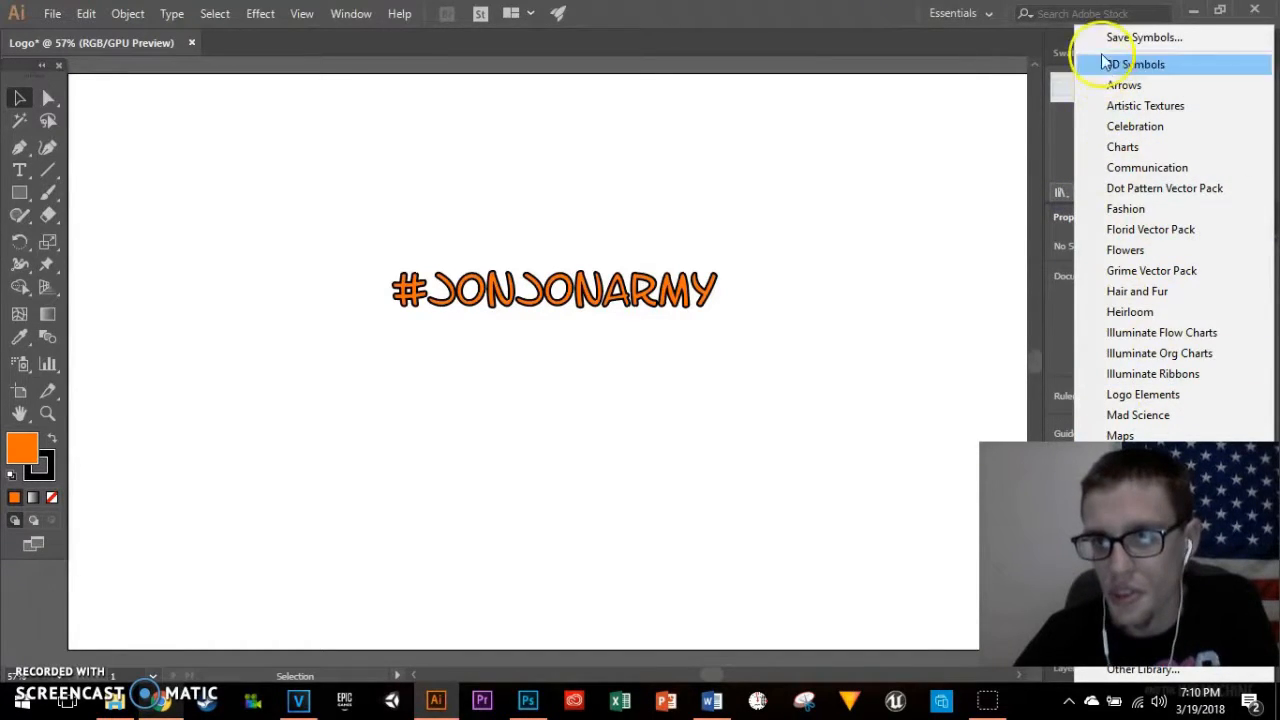
click(1182, 398)
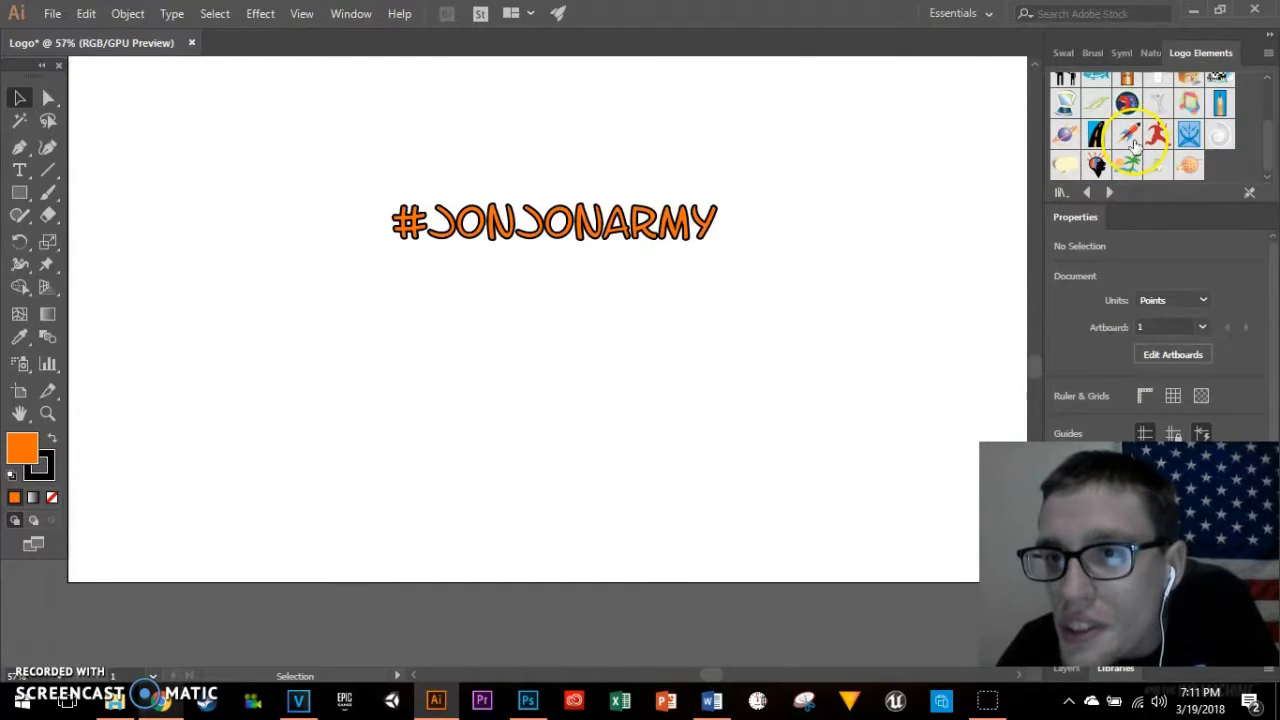
Step: Place the rocket symbol just above the #JONJONARMY text and scale it up to about 290 x 252 pt
drag(1131, 141, 548, 133)
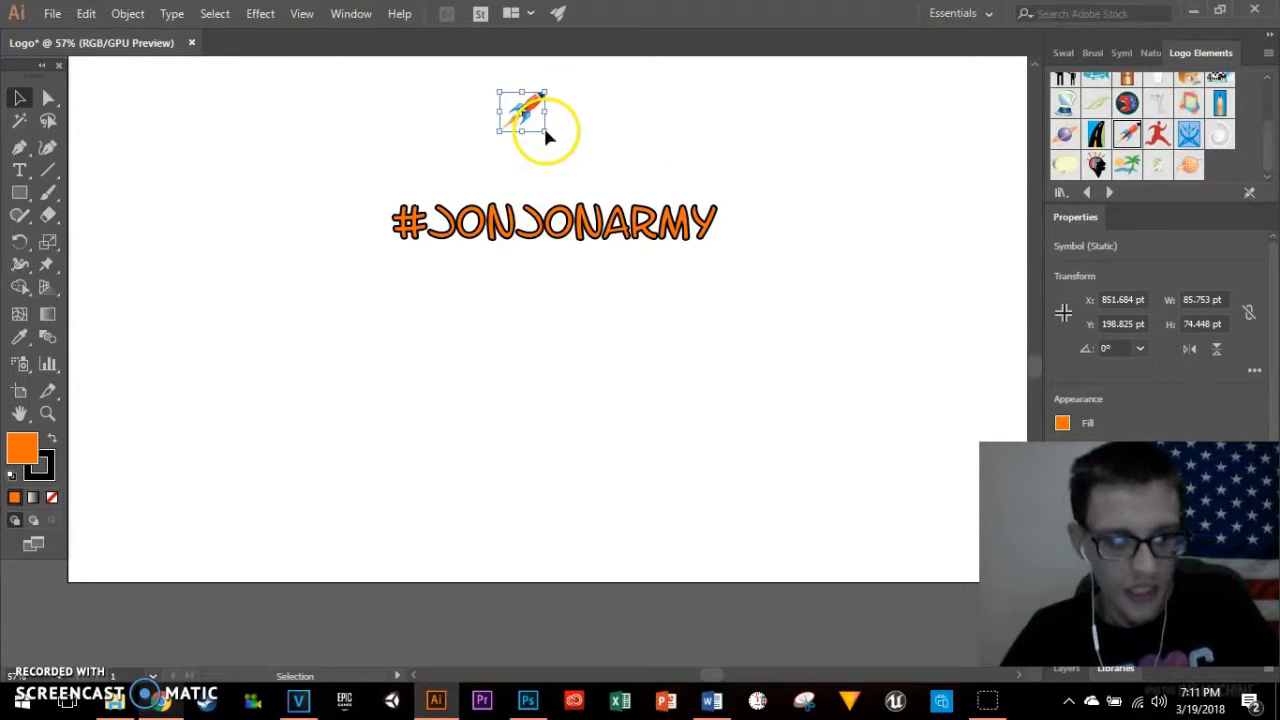
click(560, 157)
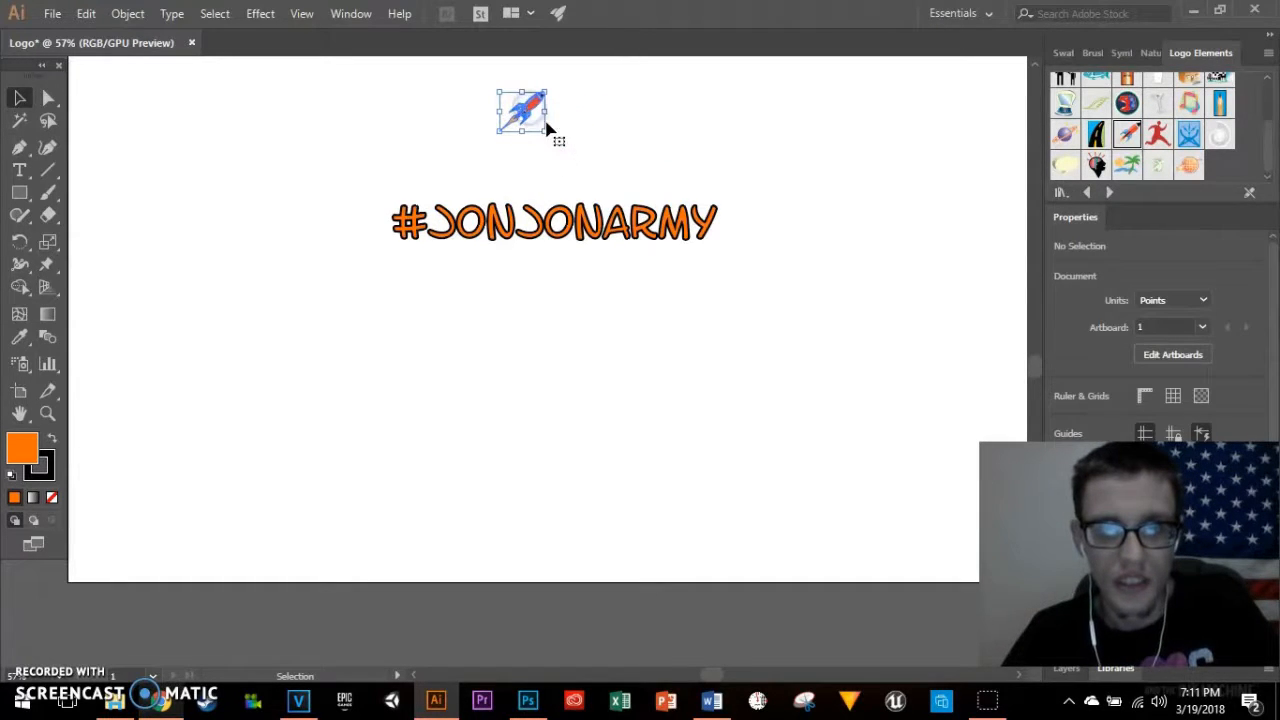
drag(546, 131, 654, 268)
scroll(650, 249, up, 2)
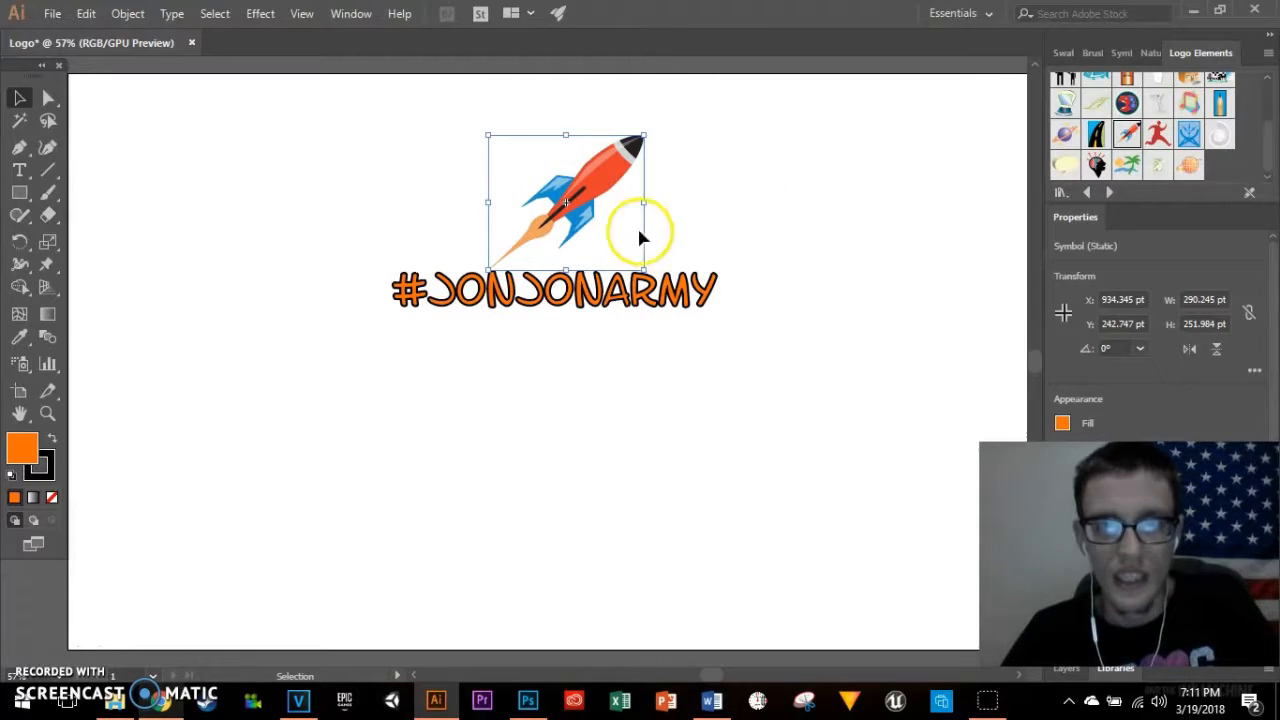
mouse_move(590, 163)
mouse_down()
mouse_move(588, 136)
mouse_move(598, 146)
mouse_up()
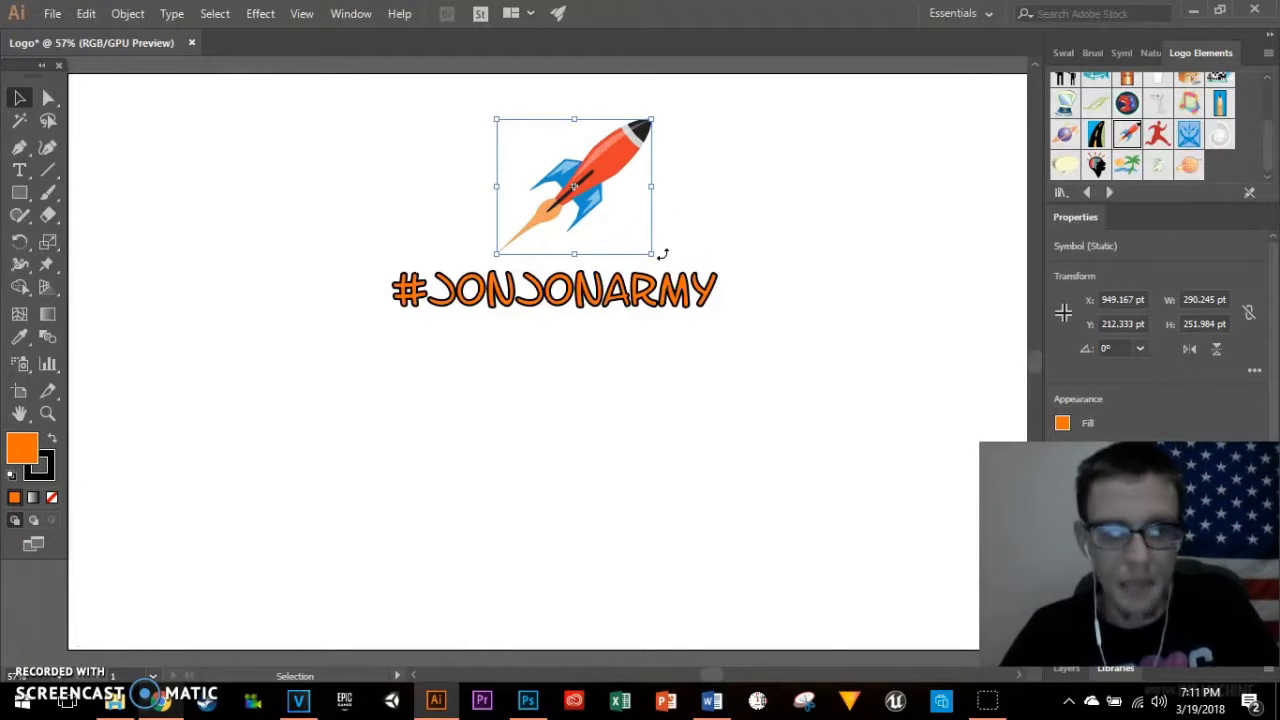
Step: Enlarge the rocket a little further so it fills the space above the text, and deselect it
click(652, 254)
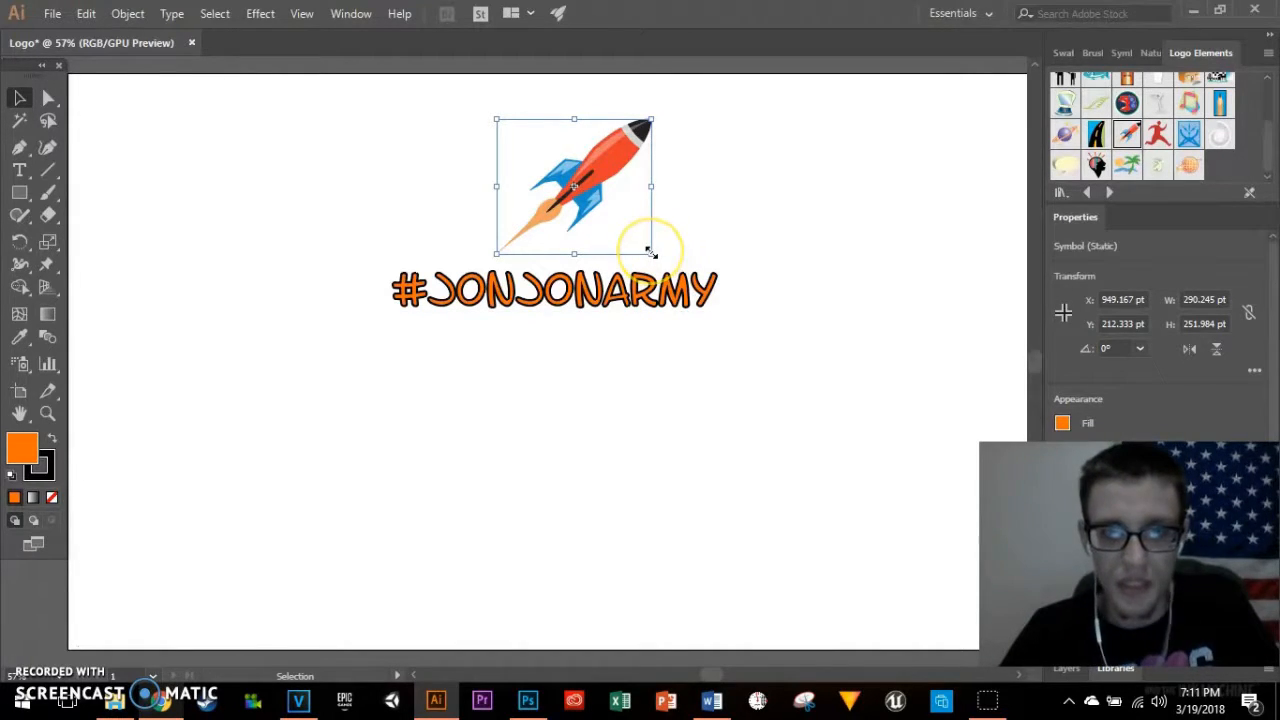
scroll(1110, 130, up, 3)
click(1113, 125)
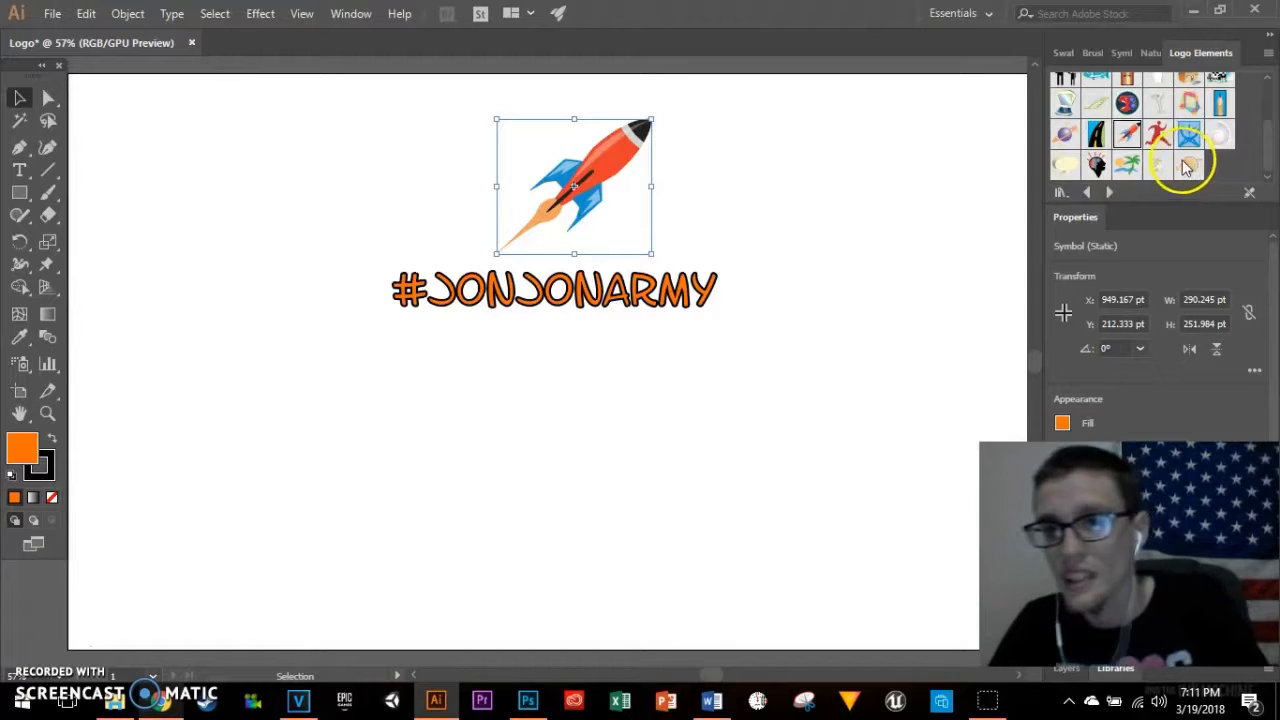
scroll(1029, 134, up, 2)
scroll(614, 222, down, 2)
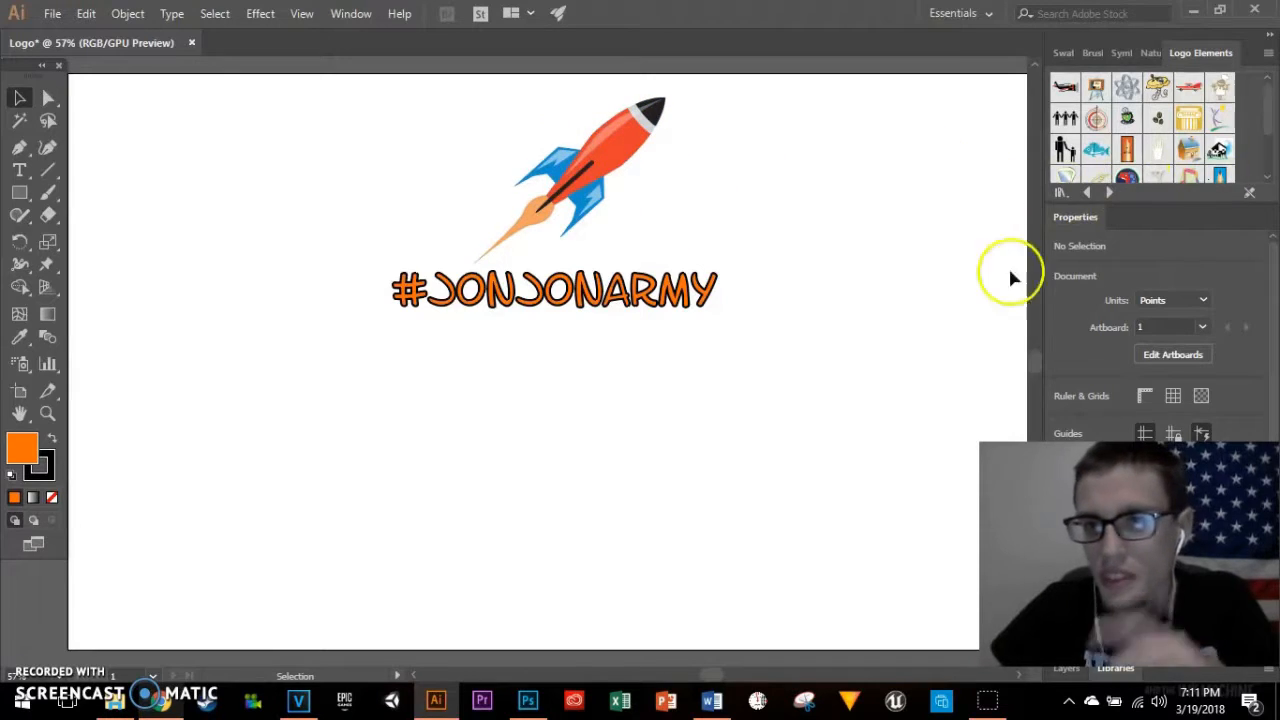
scroll(876, 244, up, 1)
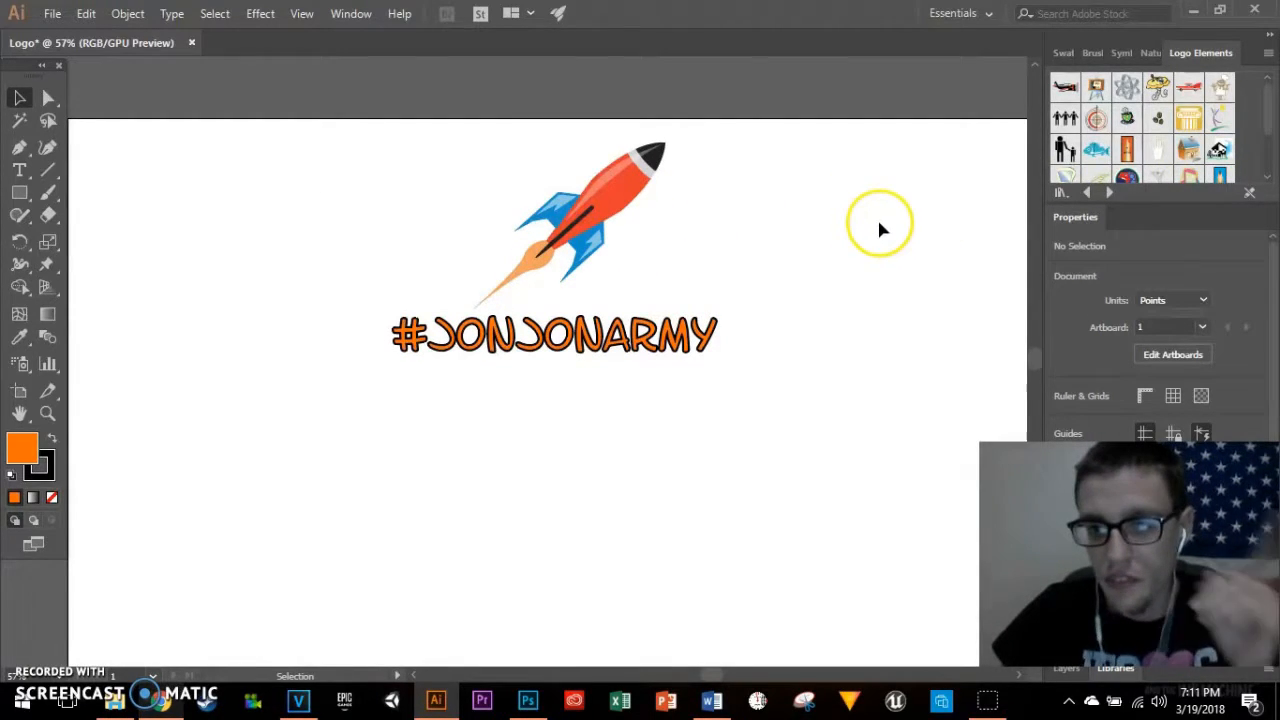
scroll(875, 214, down, 1)
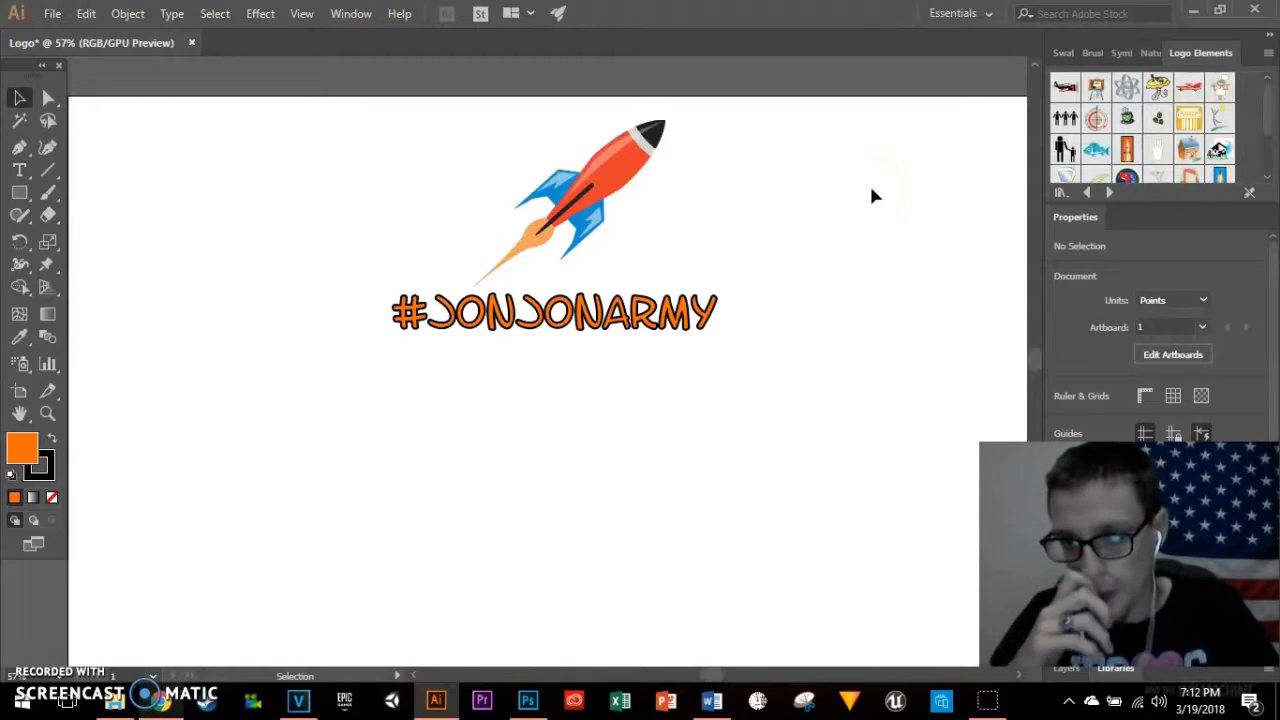
scroll(870, 310, up, 2)
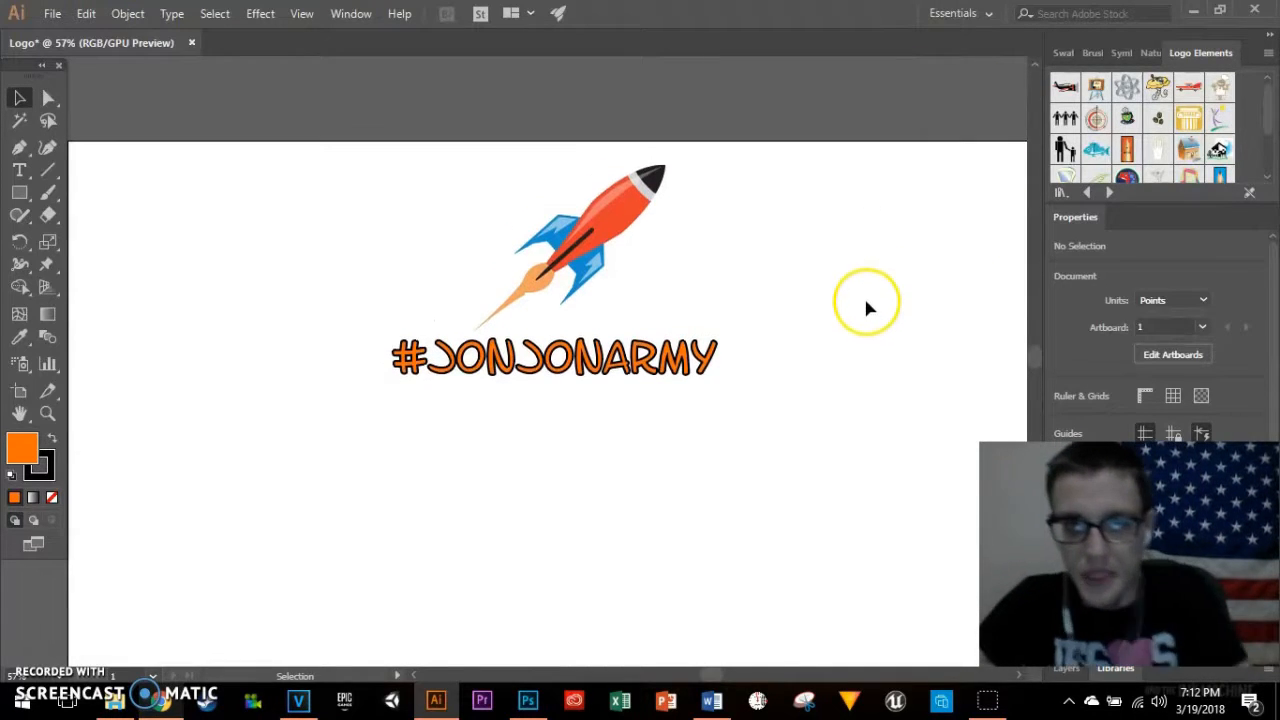
scroll(860, 290, down, 2)
scroll(857, 277, up, 1)
Step: Show the transparency grid behind the logo artwork
click(299, 14)
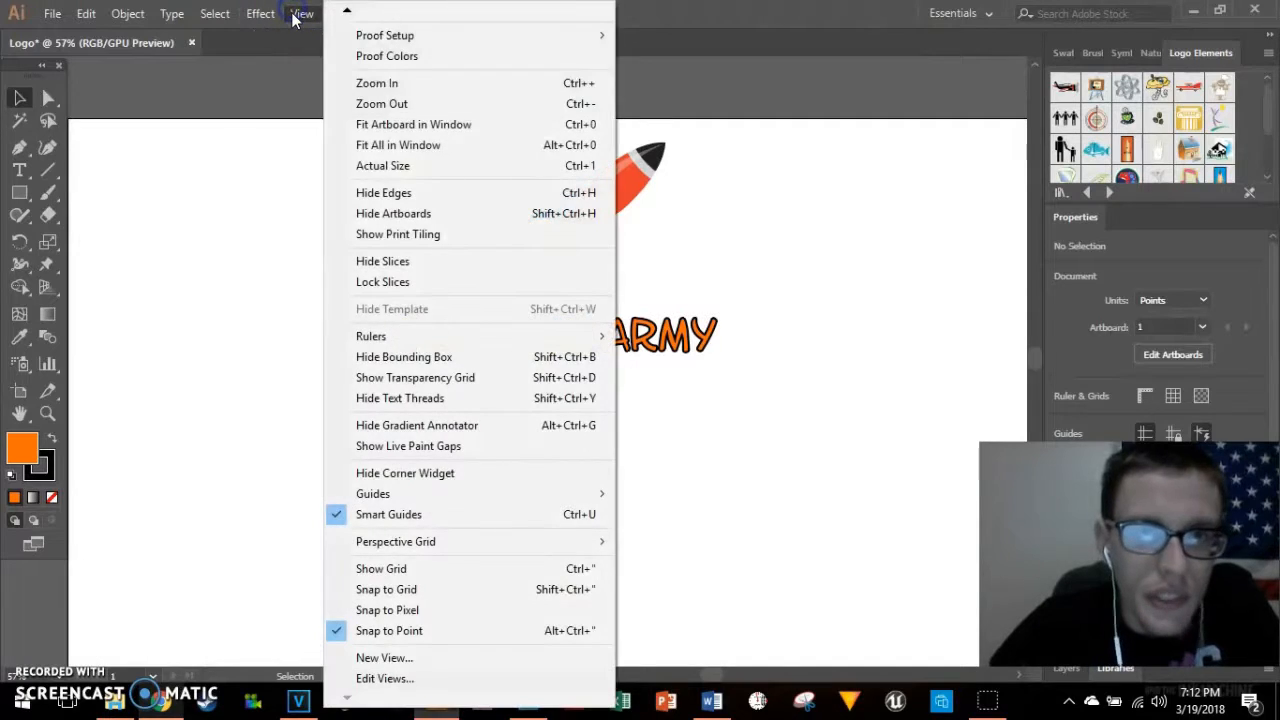
click(543, 383)
scroll(546, 394, down, 1)
scroll(550, 396, up, 2)
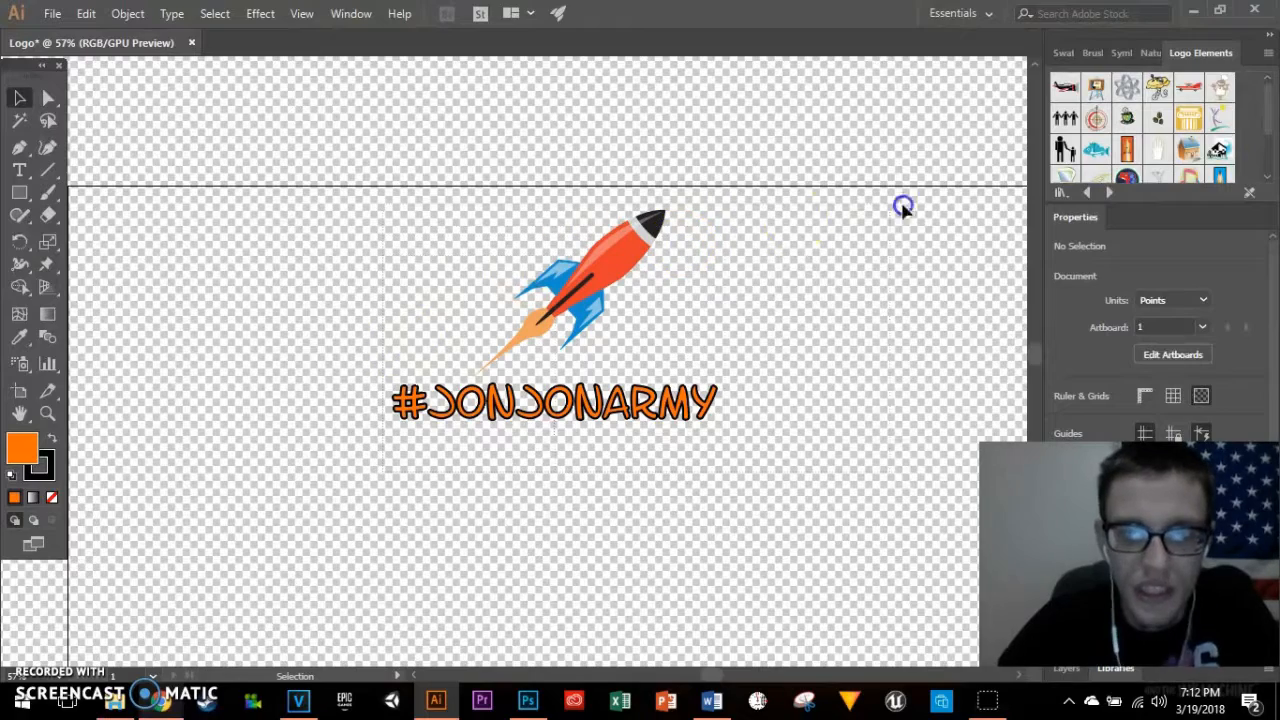
Step: Select only the rocket and the #JONJONARMY text, leaving out the stray text objects, and group them
key(ctrl+a)
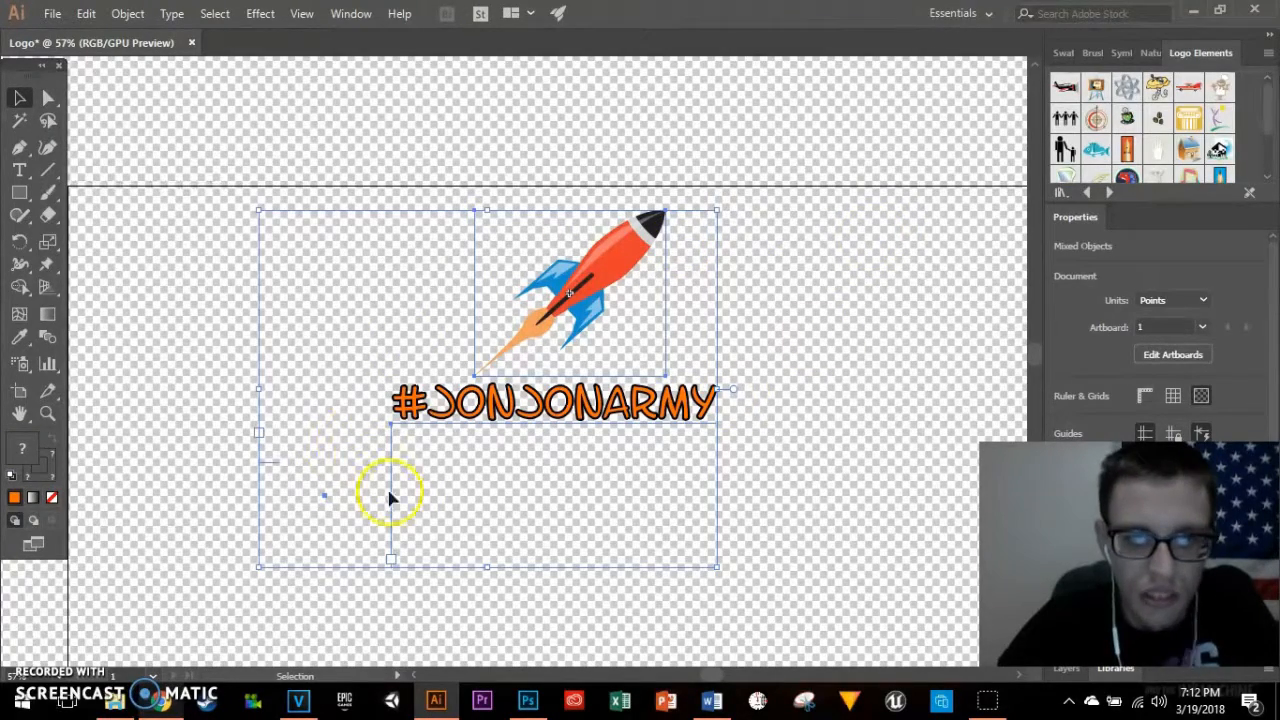
drag(417, 499, 808, 373)
key(ctrl+g)
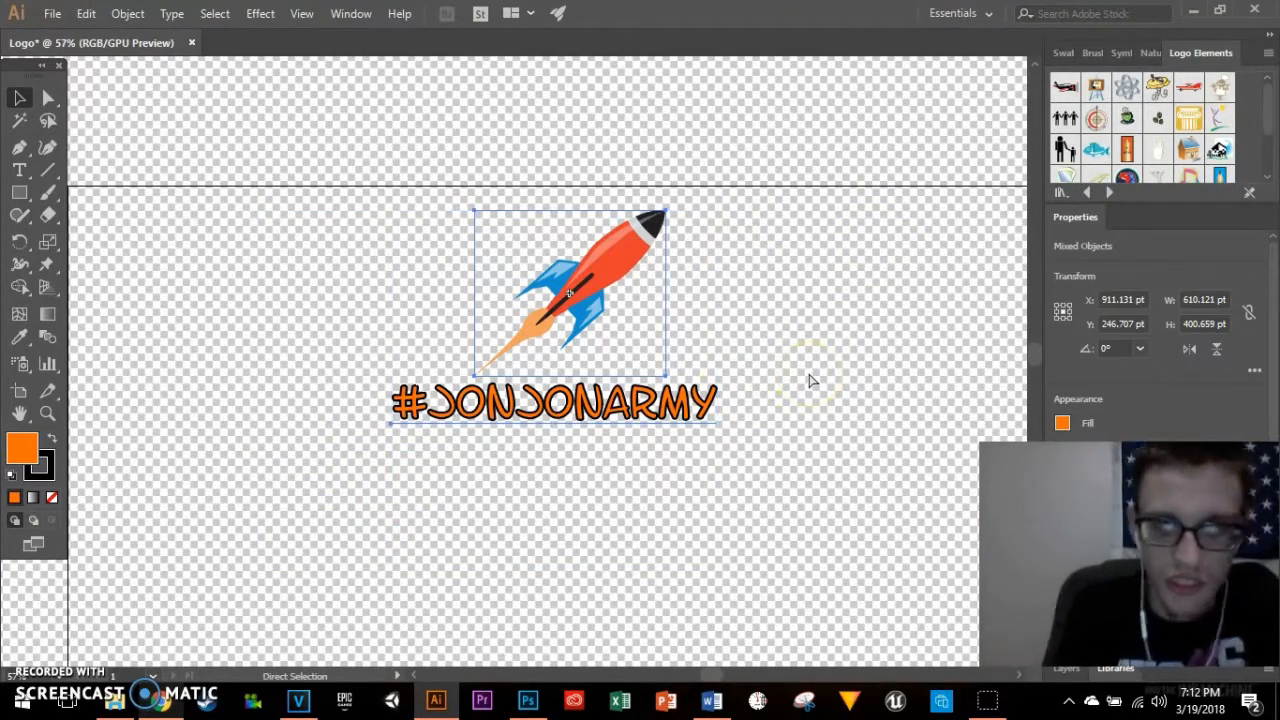
click(727, 364)
Step: Move the grouped rocket and text down toward the middle of the artboard and deselect the group
drag(607, 298, 552, 444)
drag(604, 388, 606, 388)
scroll(786, 371, down, 5)
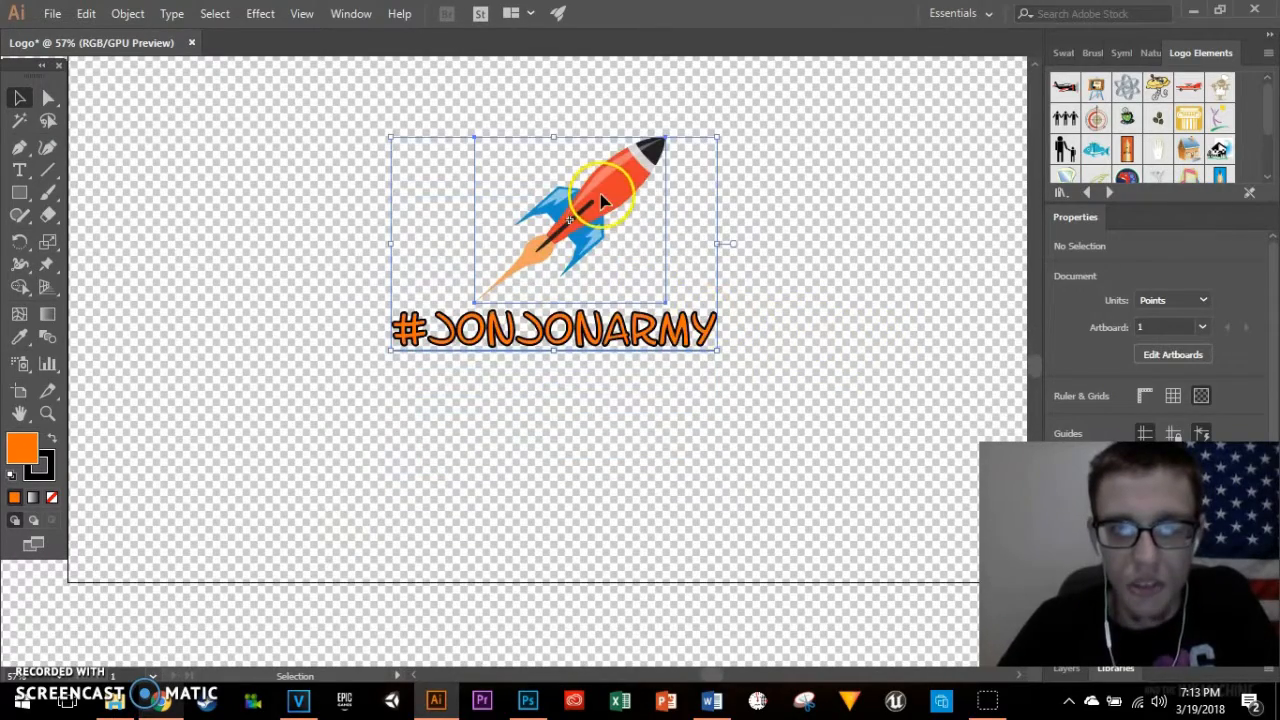
scroll(628, 230, up, 4)
drag(634, 237, 653, 227)
click(811, 235)
scroll(811, 235, down, 1)
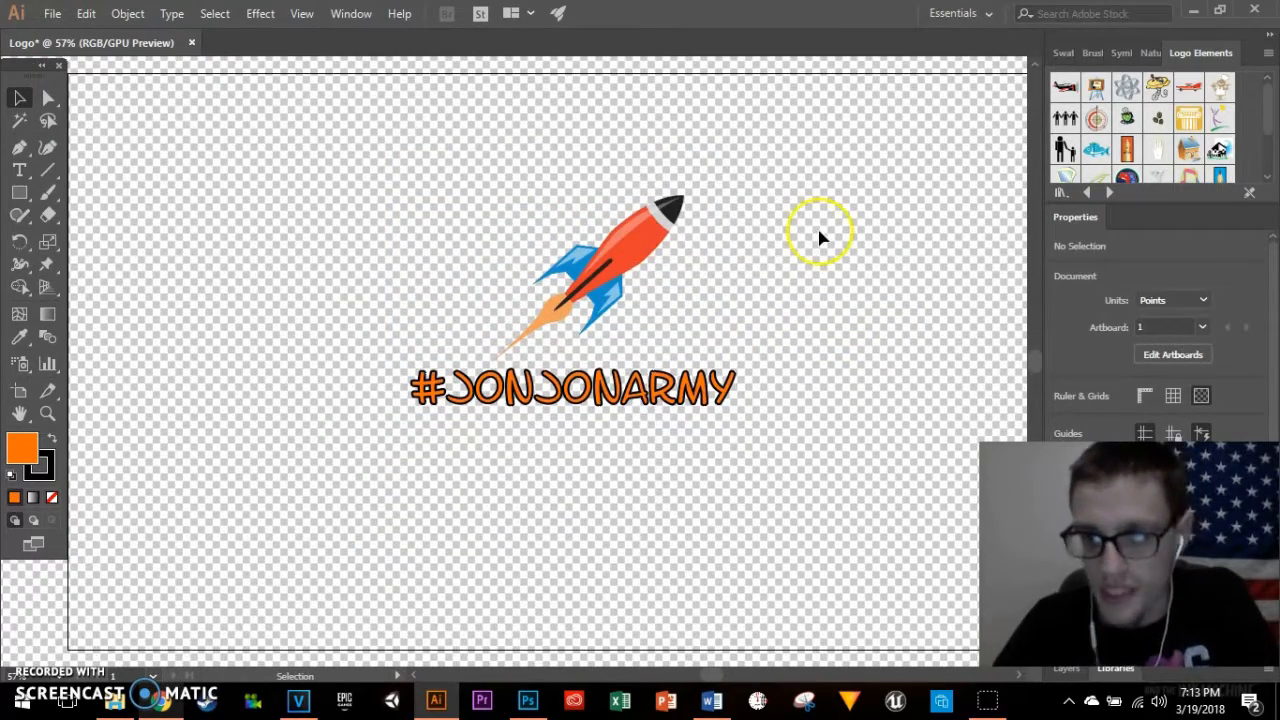
Step: Export the artwork as a PNG file named Jon Jon Army Logo in the Creative Cloud Files folder
click(48, 14)
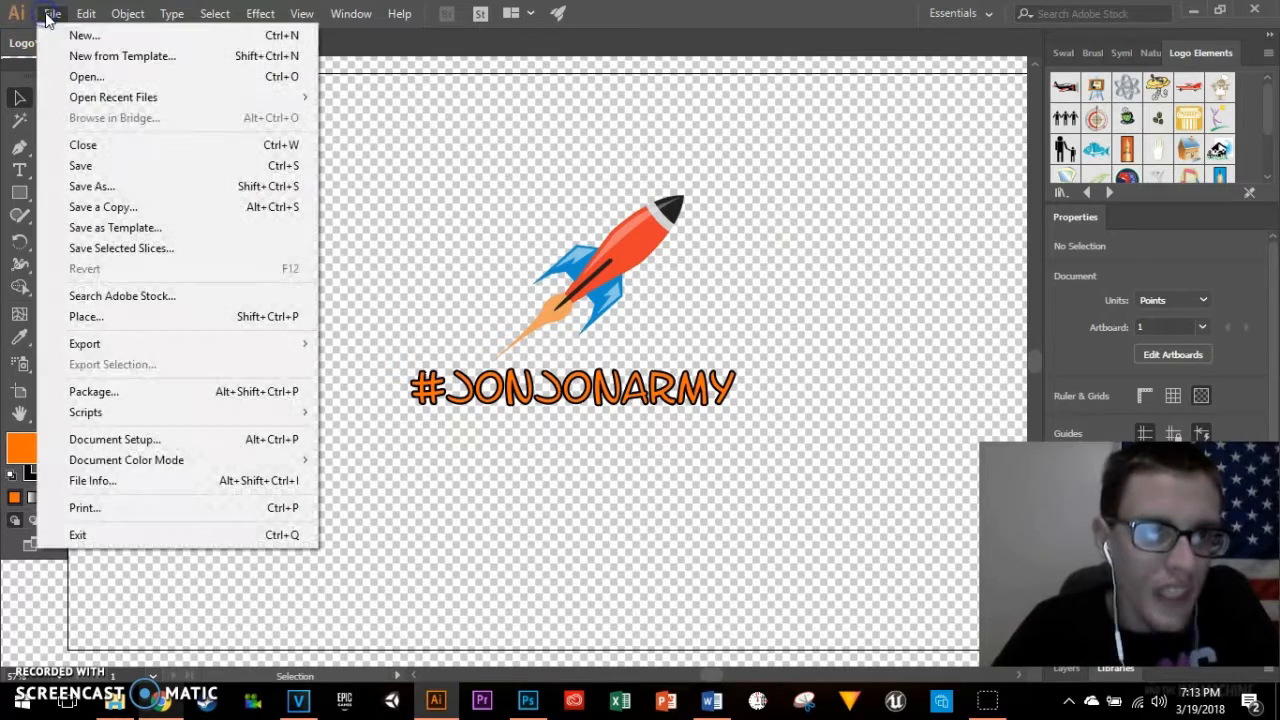
mouse_move(157, 346)
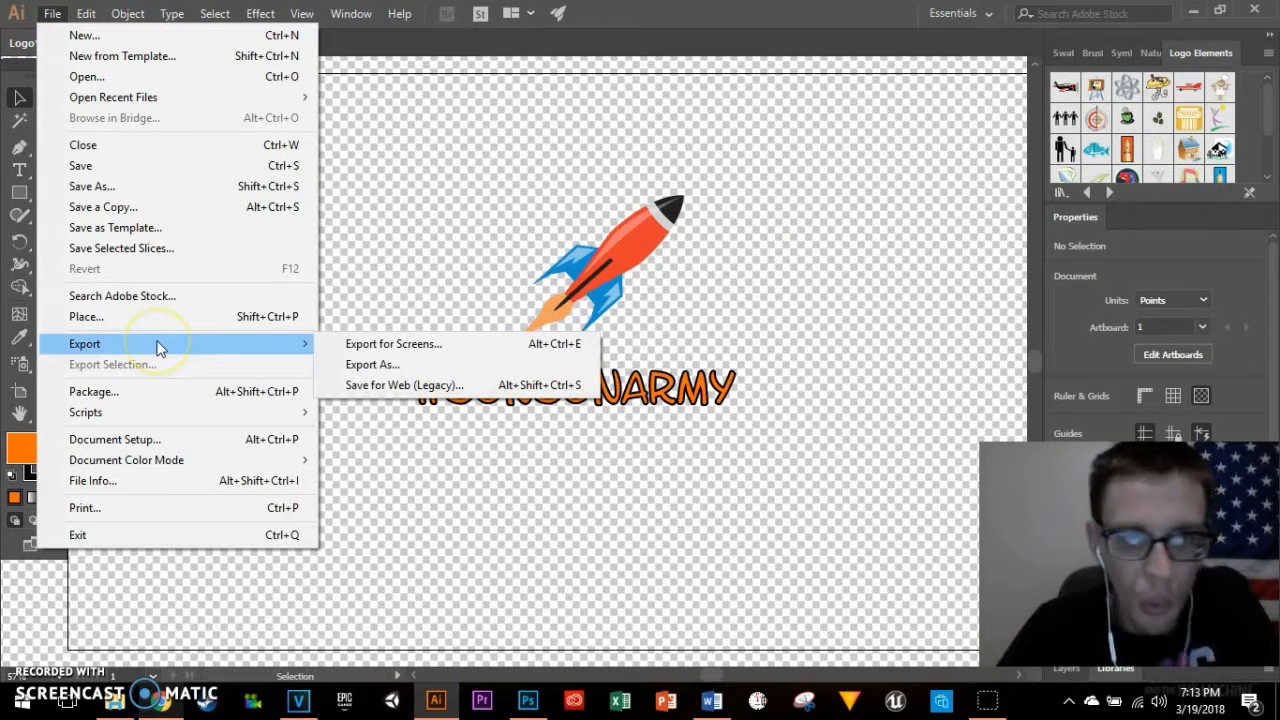
click(357, 368)
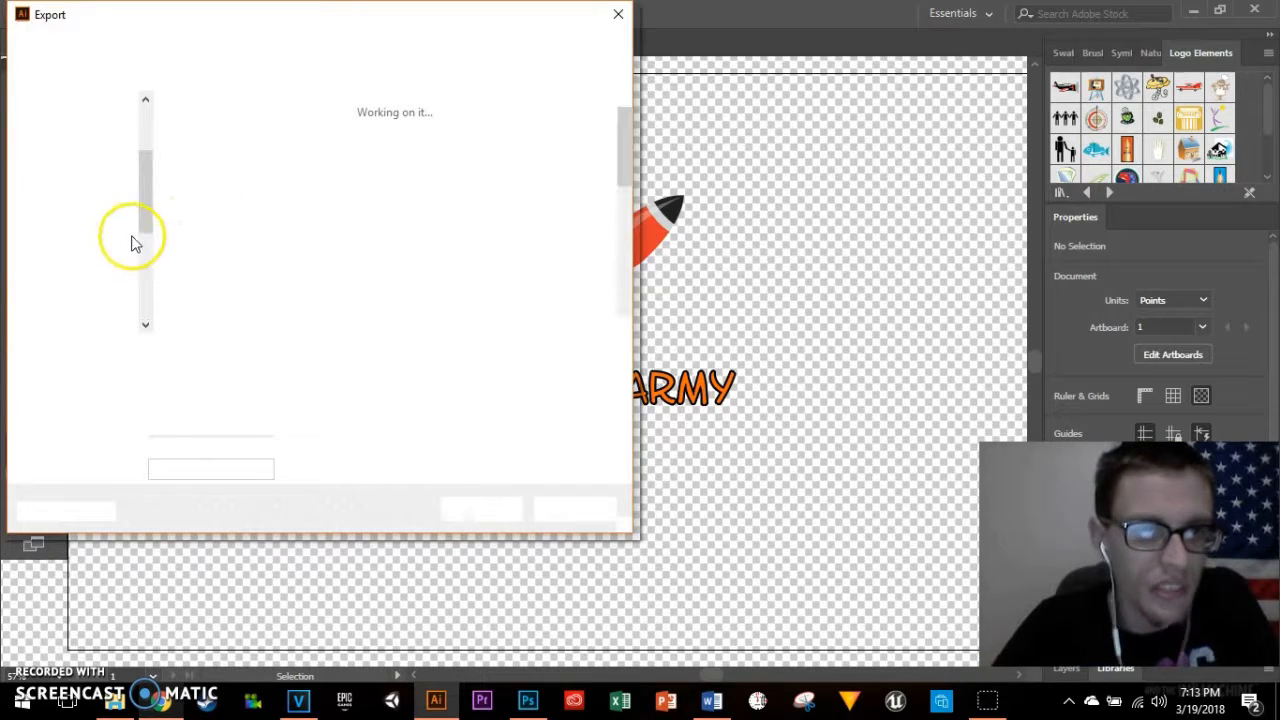
text(Jon)
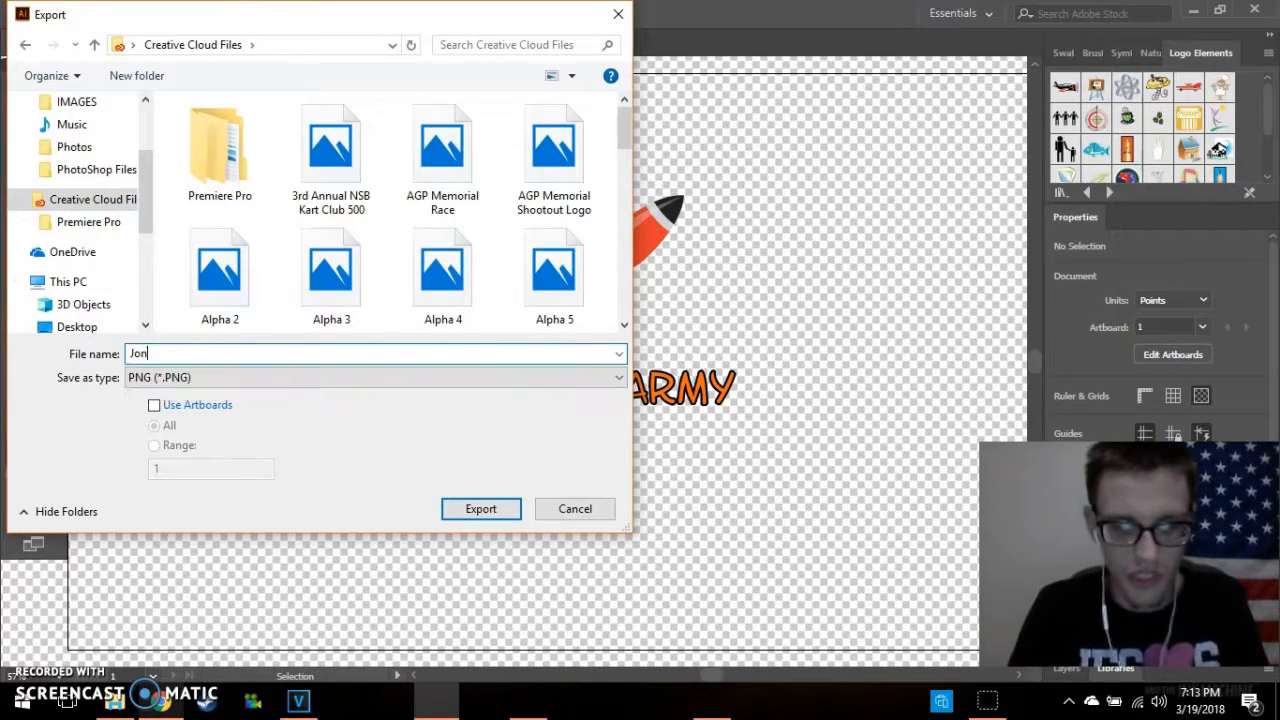
text( Jon Arm)
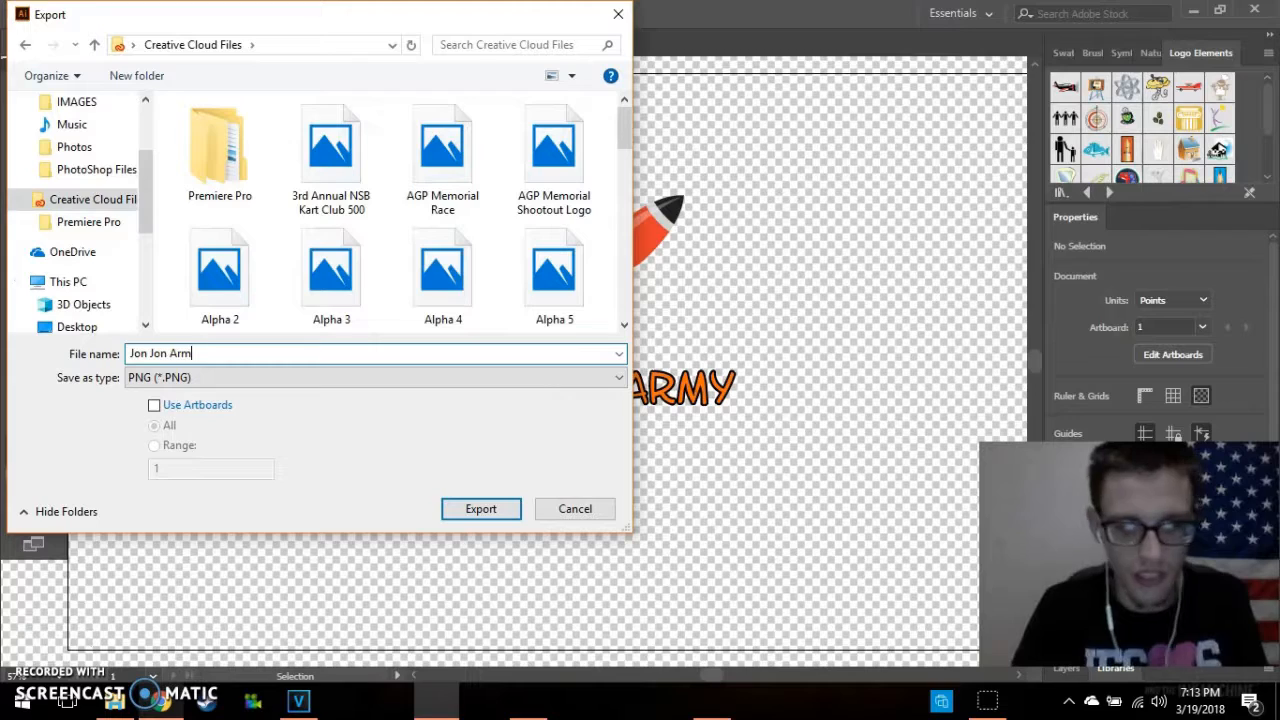
text(y Logo)
click(145, 377)
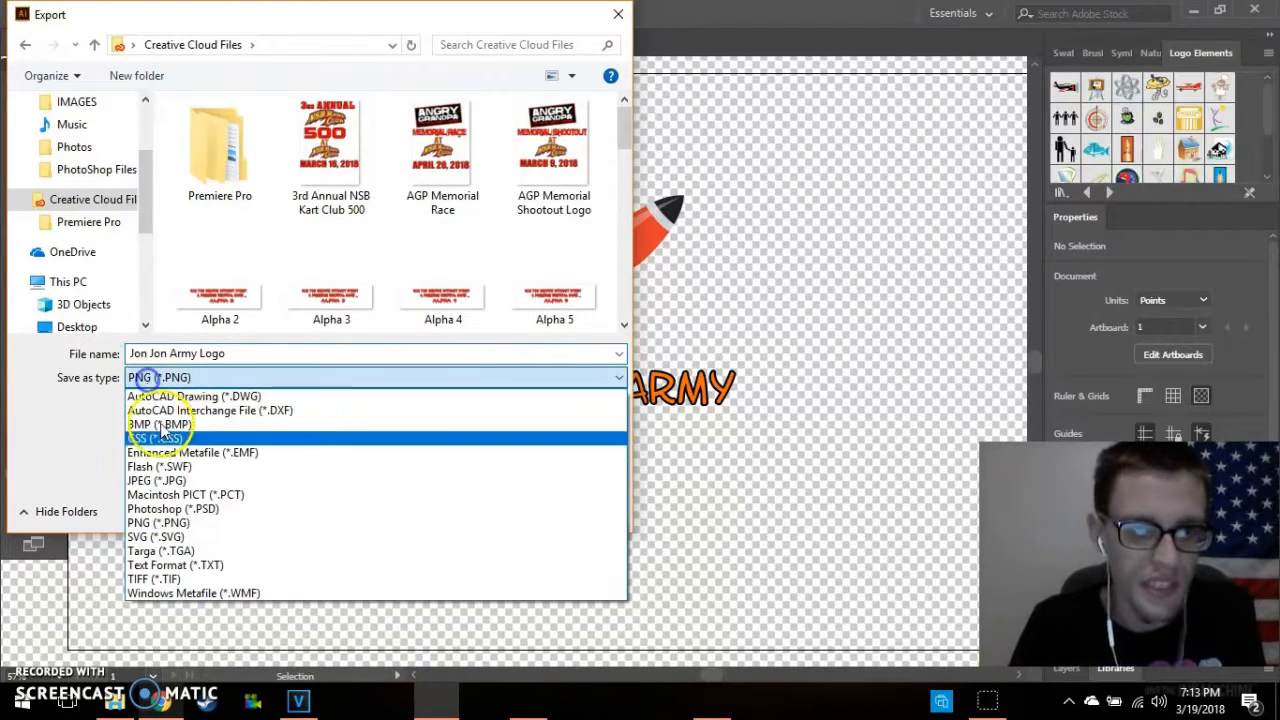
click(160, 523)
click(474, 509)
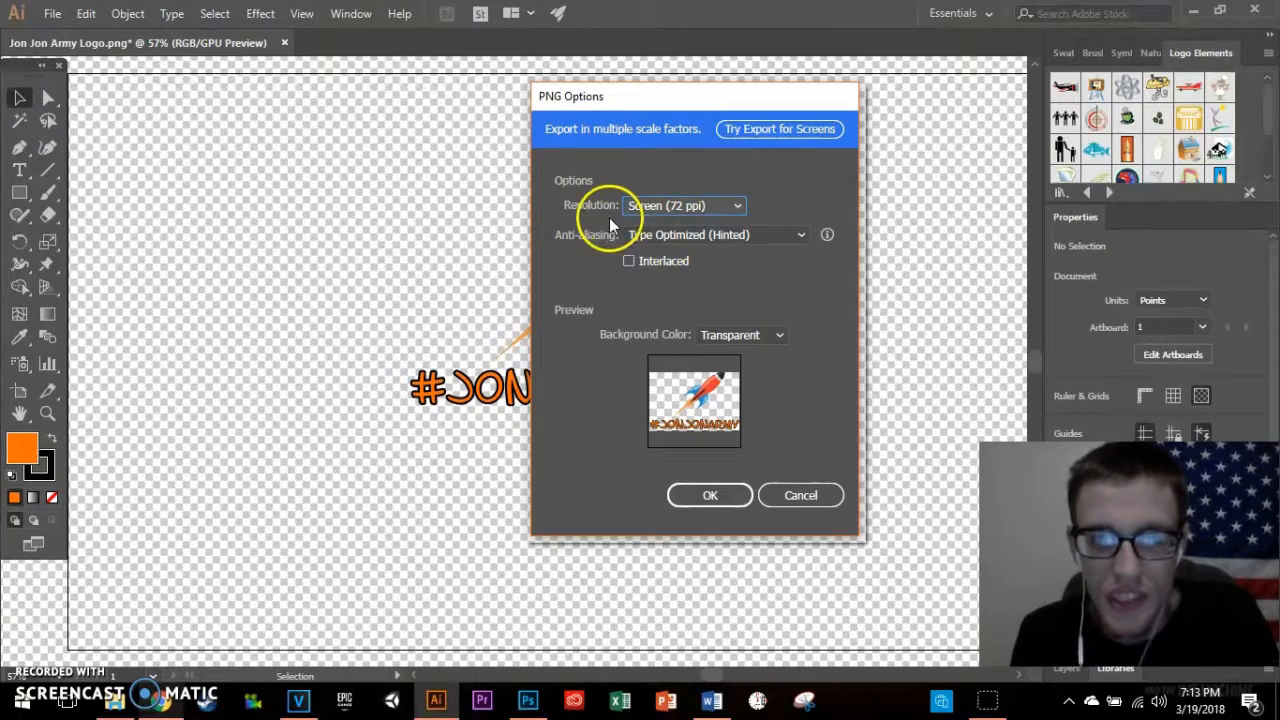
Step: Set the PNG export to High (300 ppi) resolution with a transparent background and complete the export
click(632, 207)
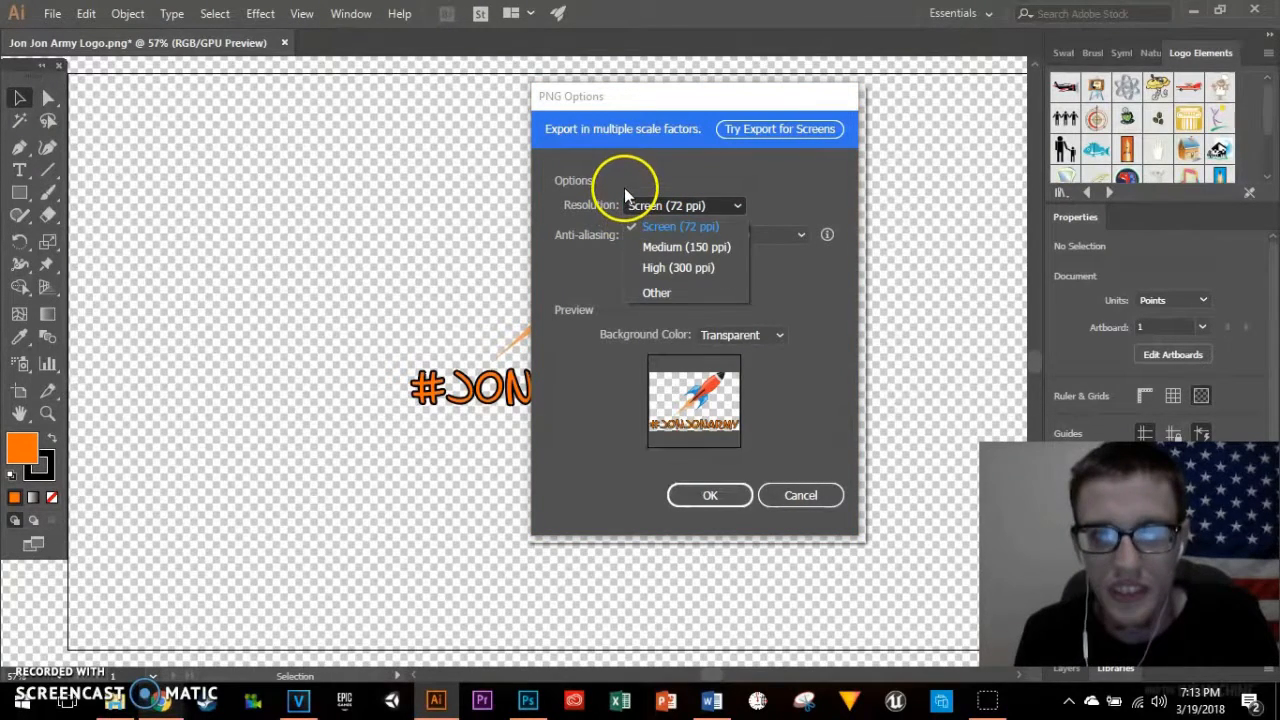
click(572, 236)
click(737, 335)
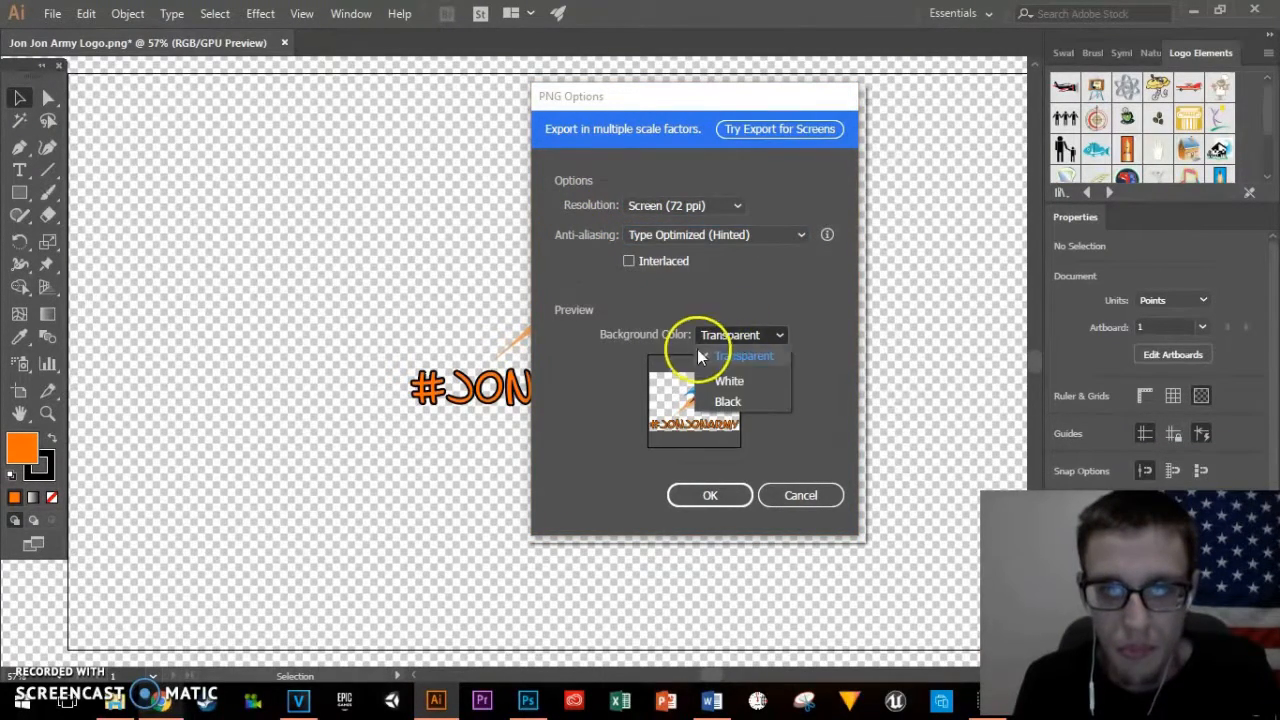
click(738, 351)
click(700, 205)
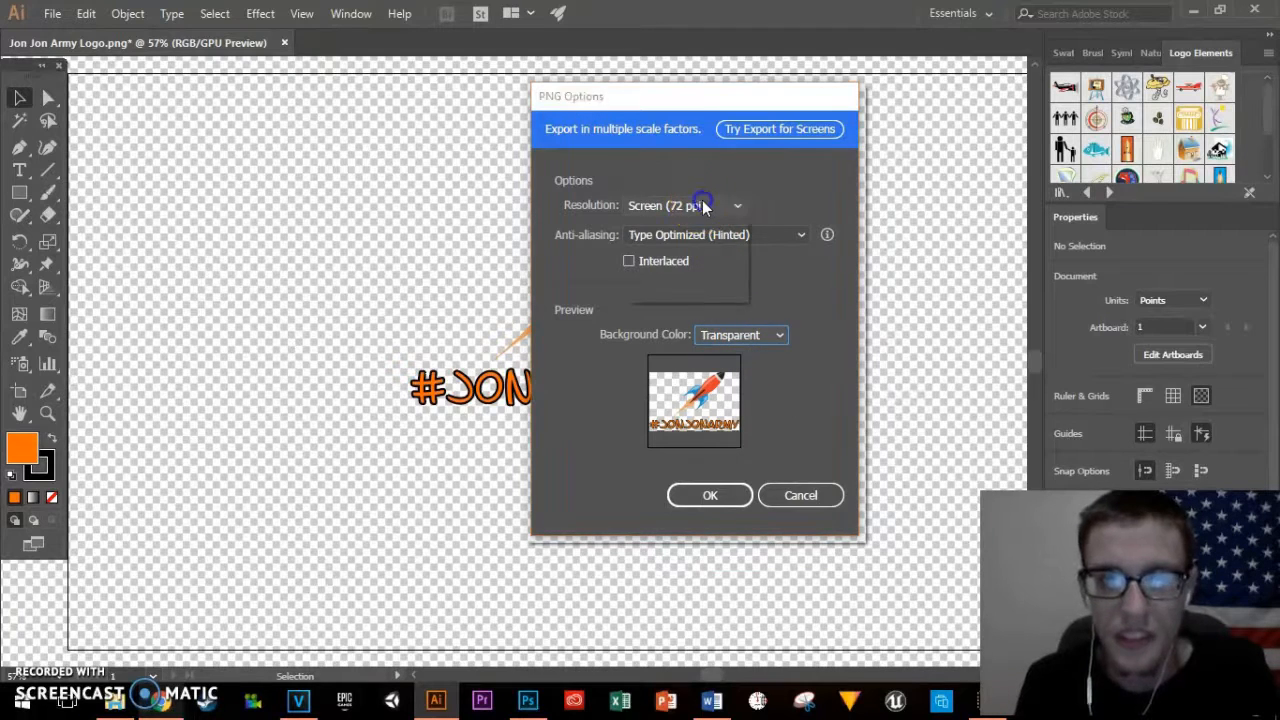
click(709, 272)
click(698, 205)
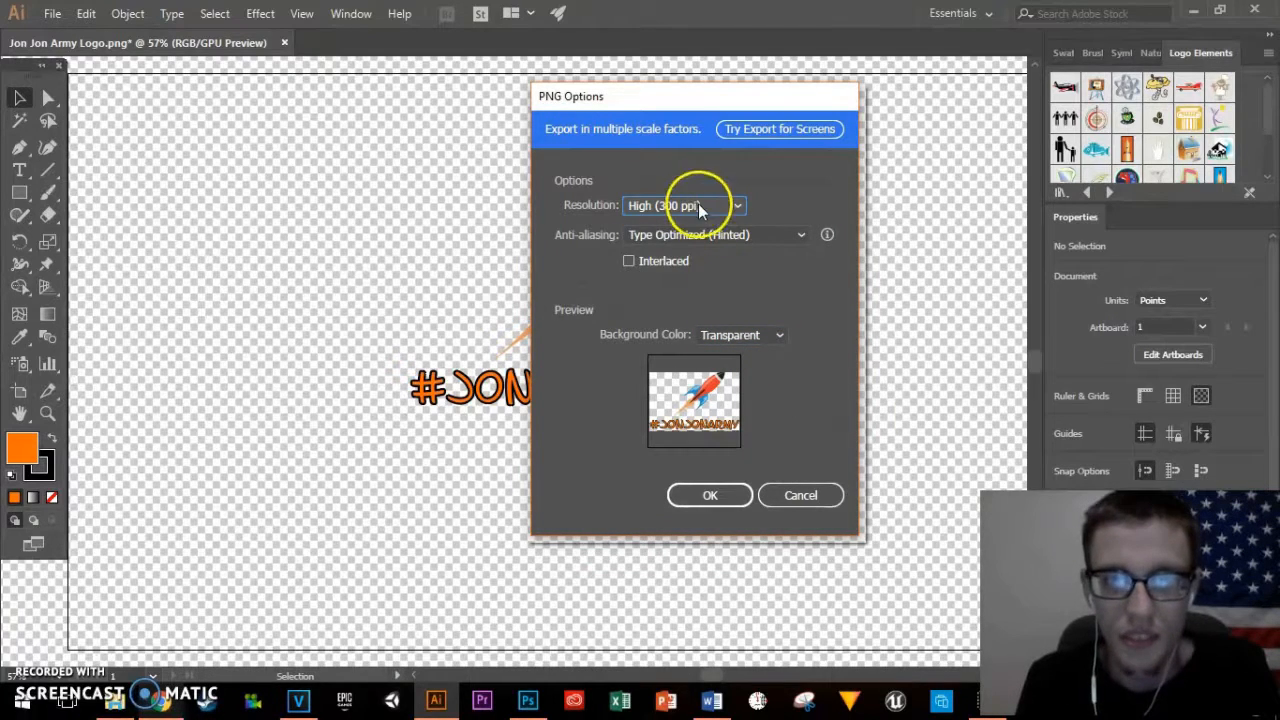
click(703, 222)
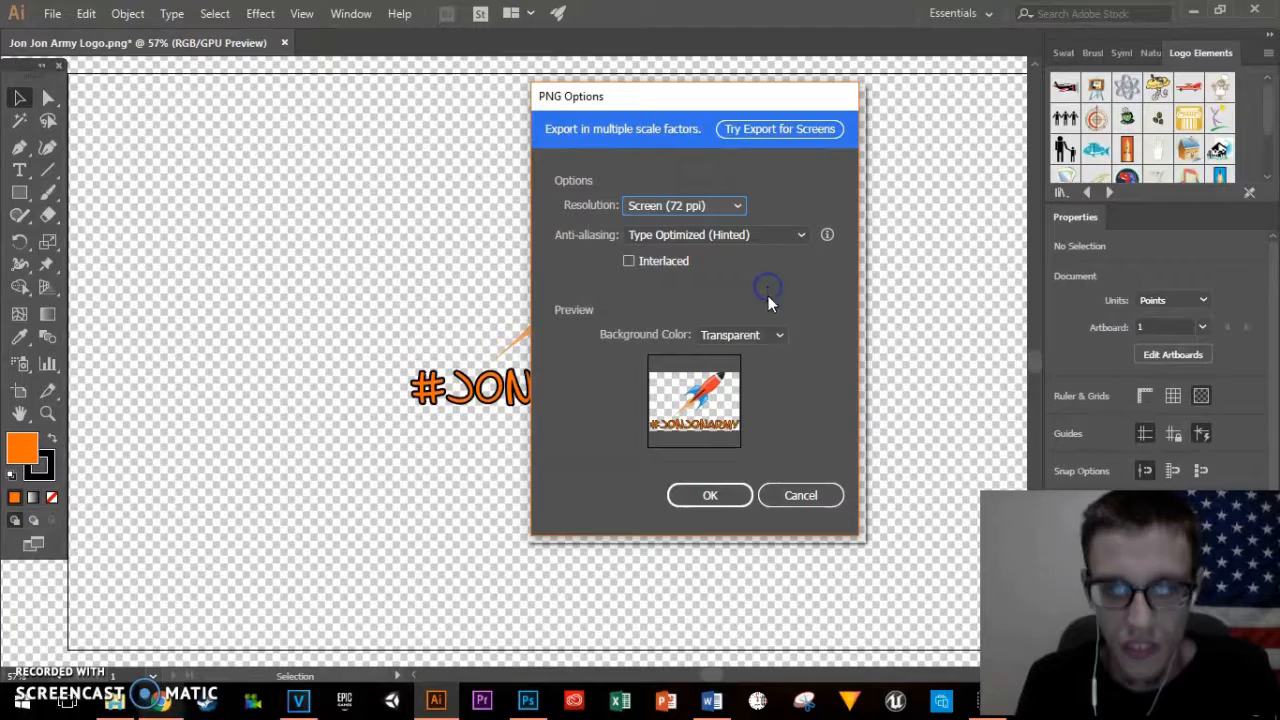
click(704, 492)
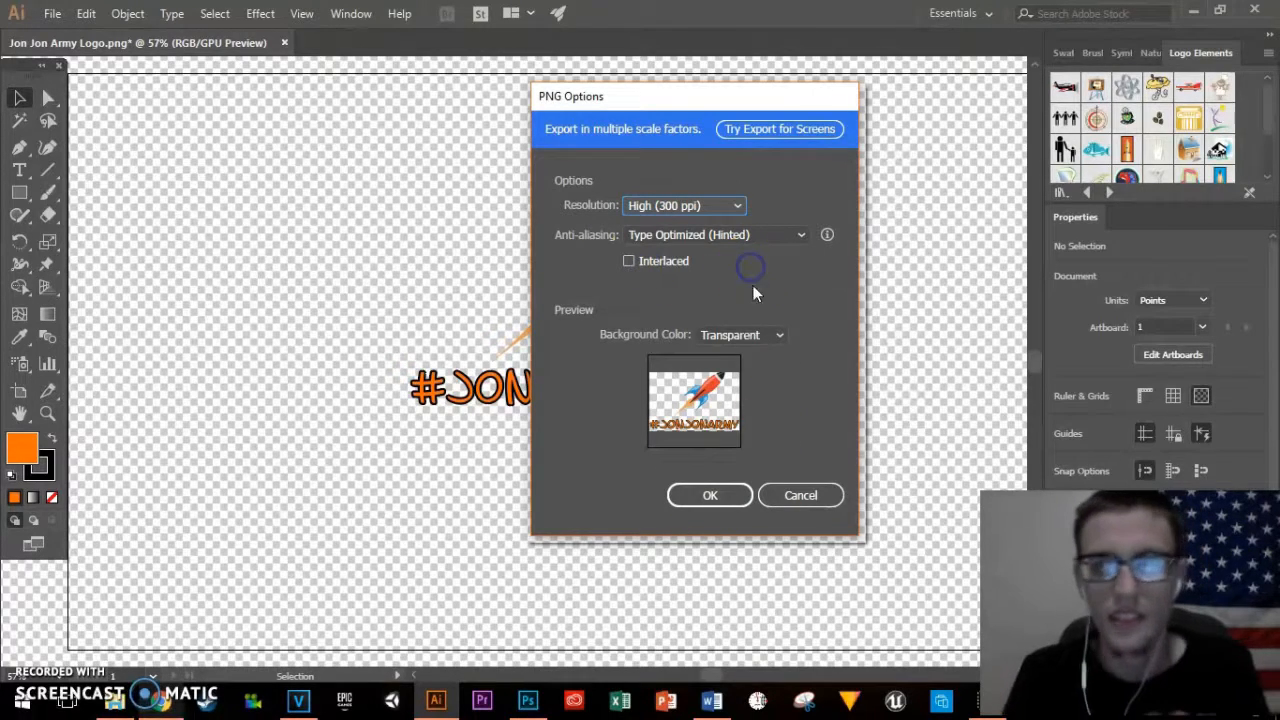
click(706, 493)
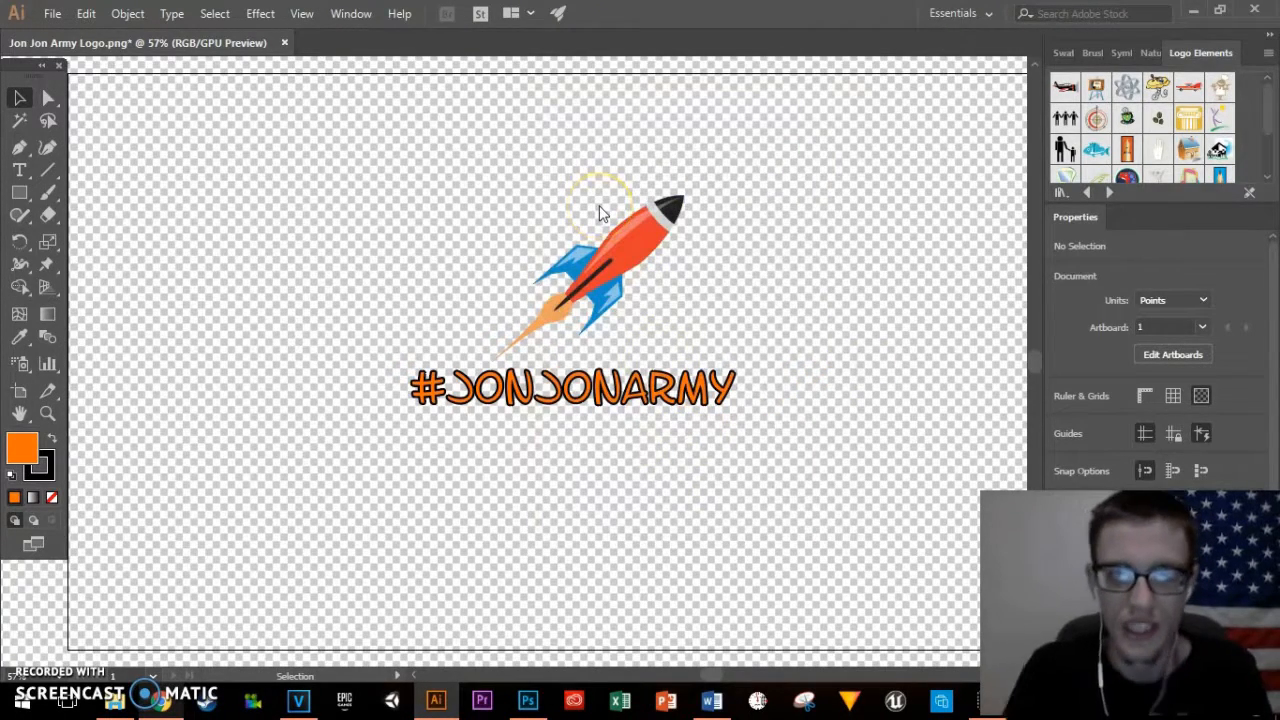